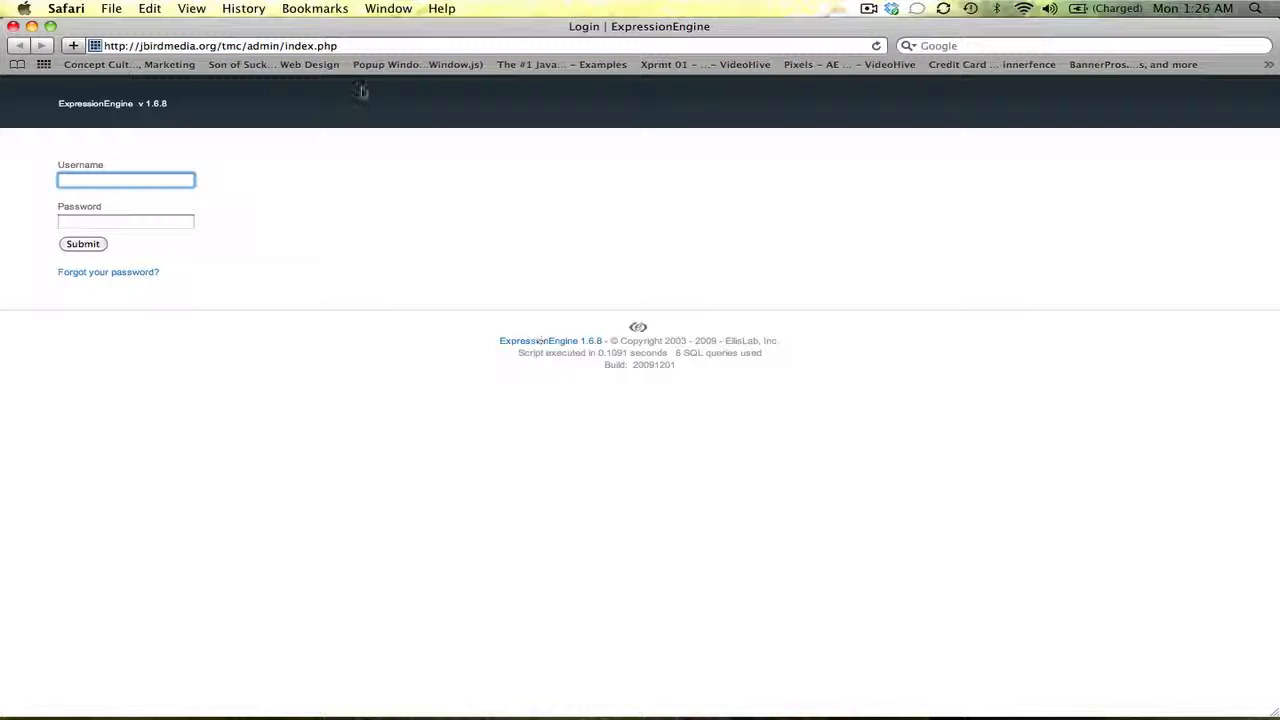
Merge the browser windows into one and bring the control panel login tab forward
click(386, 8)
click(408, 114)
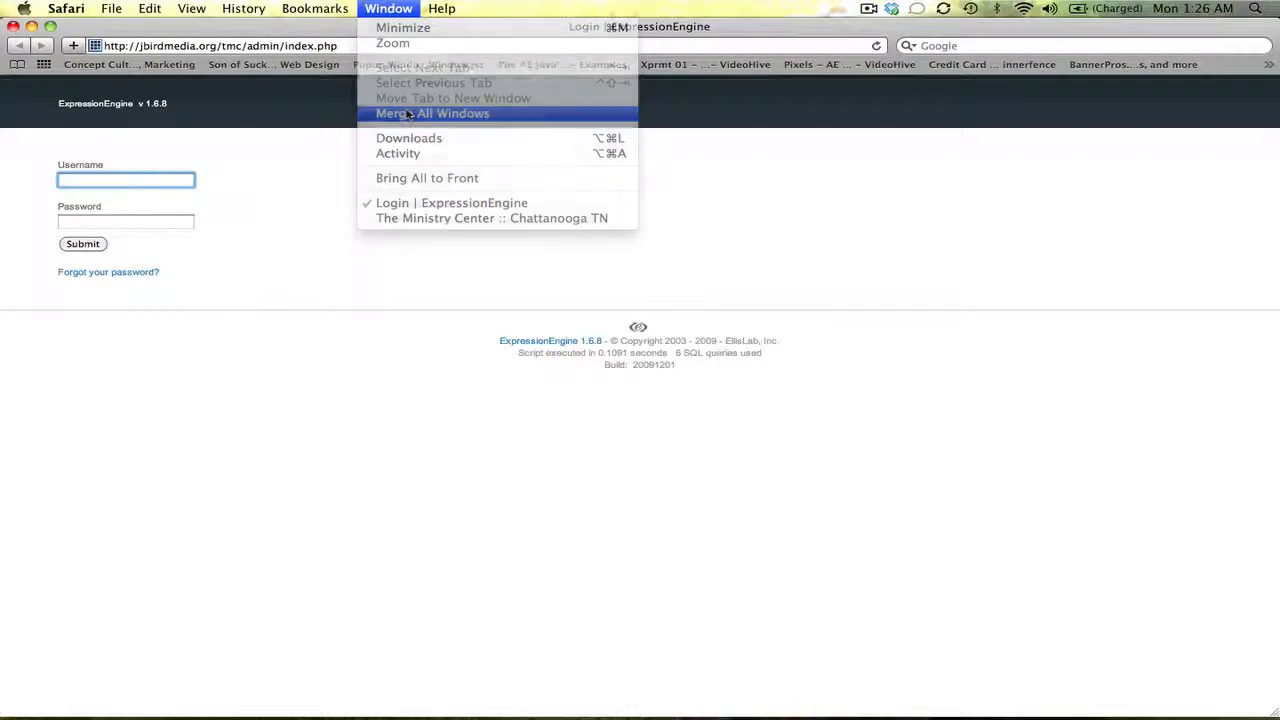
drag(334, 84, 110, 87)
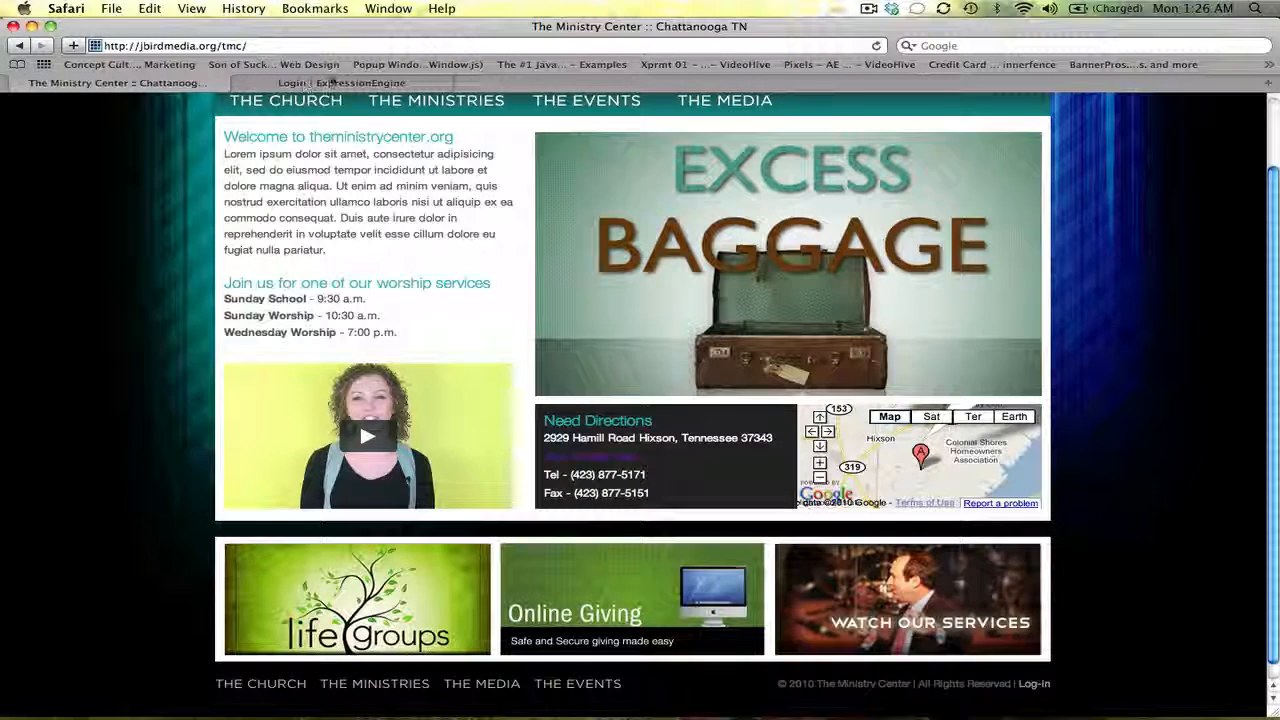
click(330, 83)
Sign in to the ExpressionEngine control panel with the account username and password
click(159, 199)
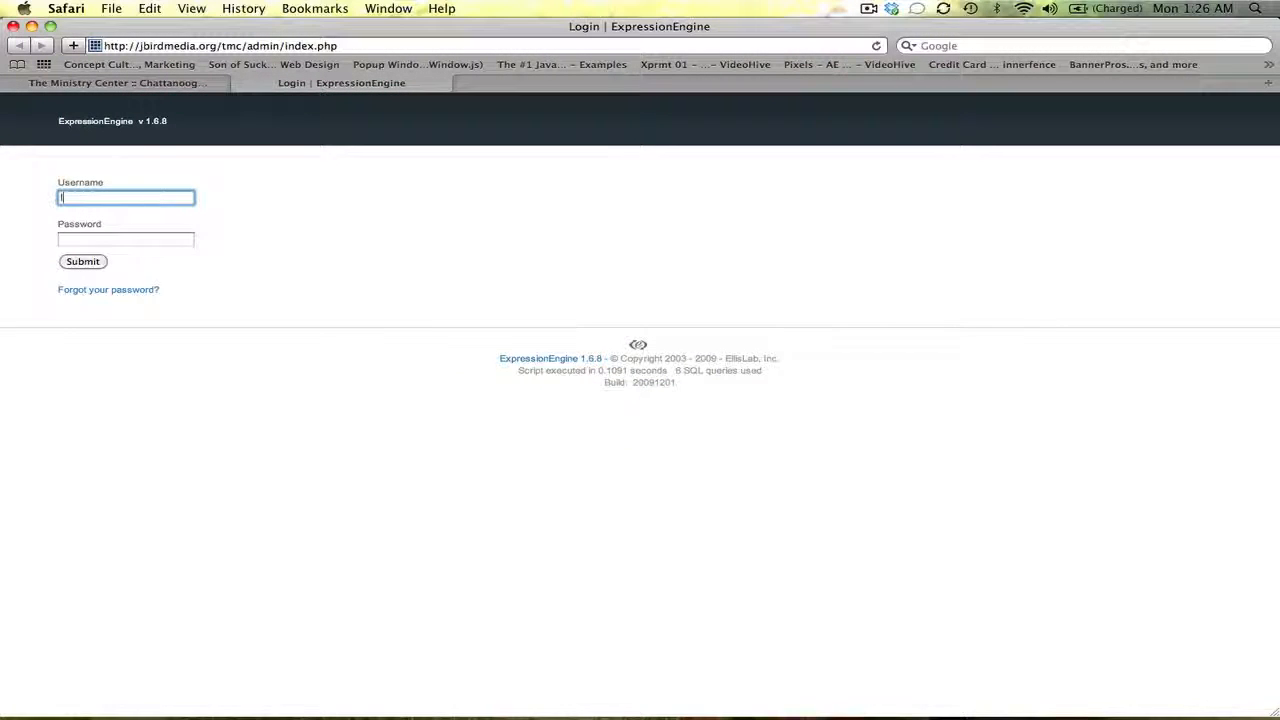
text(login)
key(Tab)
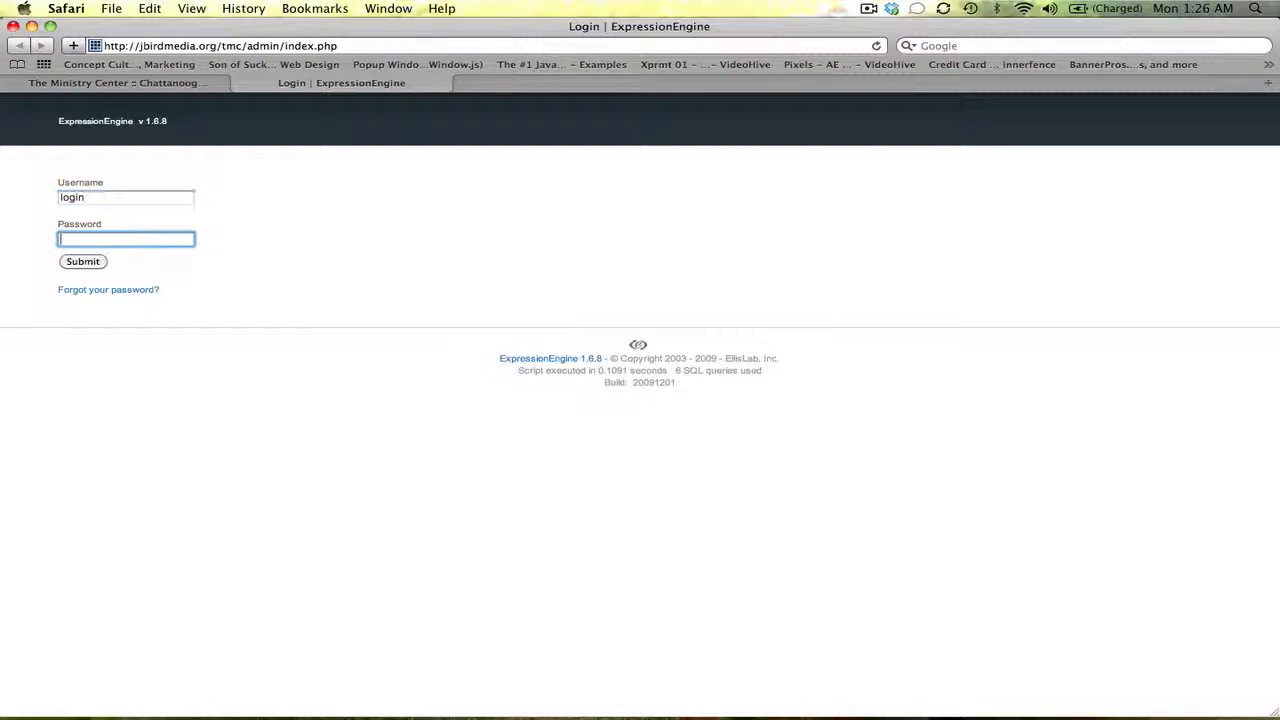
text(•)
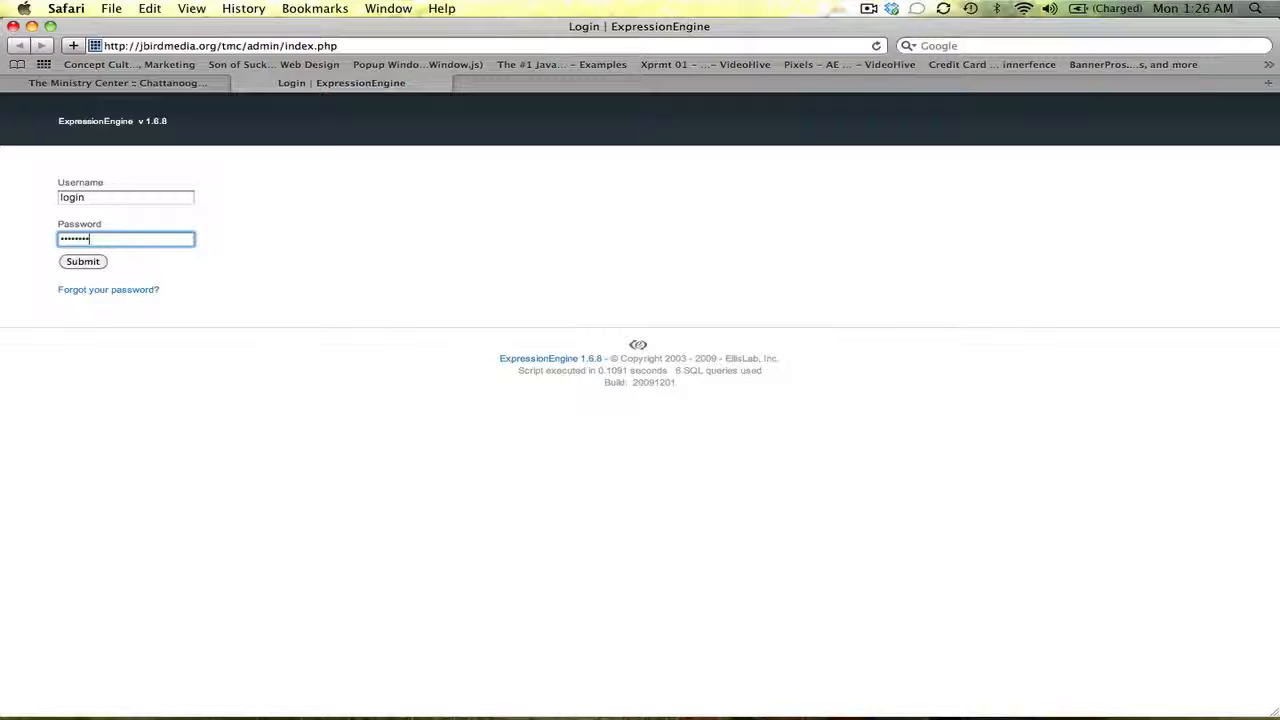
key(Return)
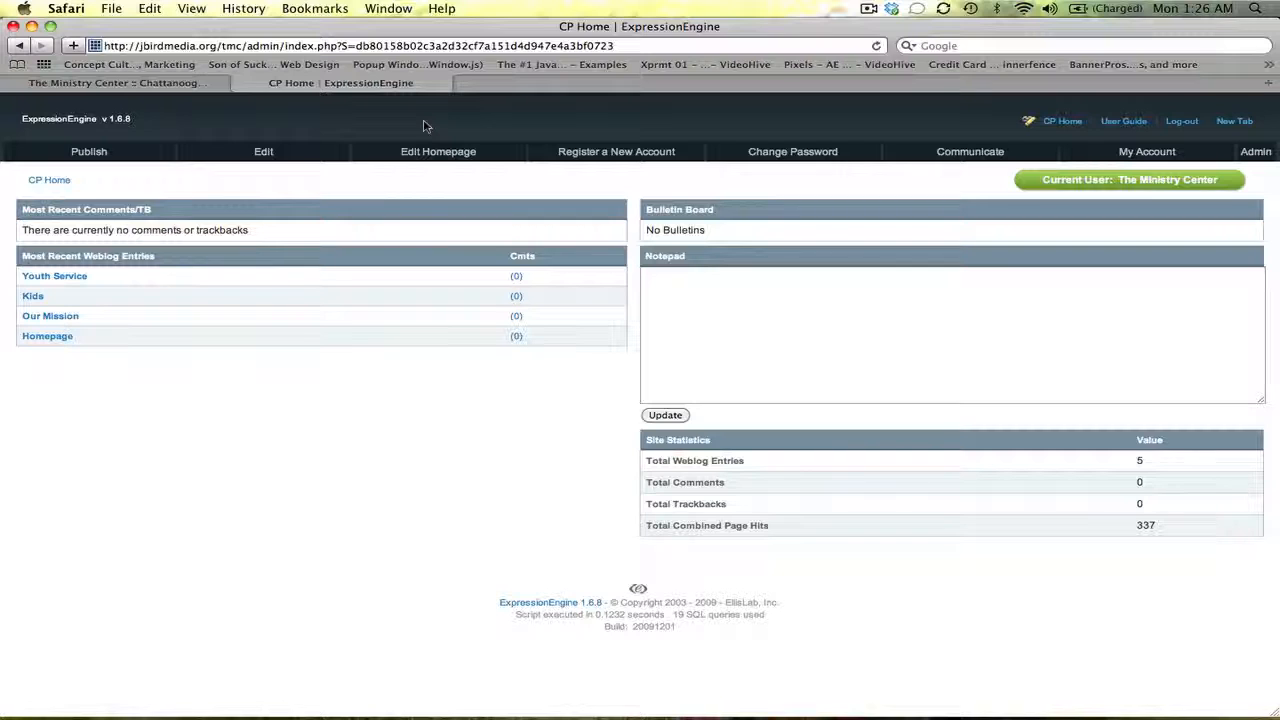
Search the weblog entries for 'homepage' and open the Homepage entry's edit form
click(263, 151)
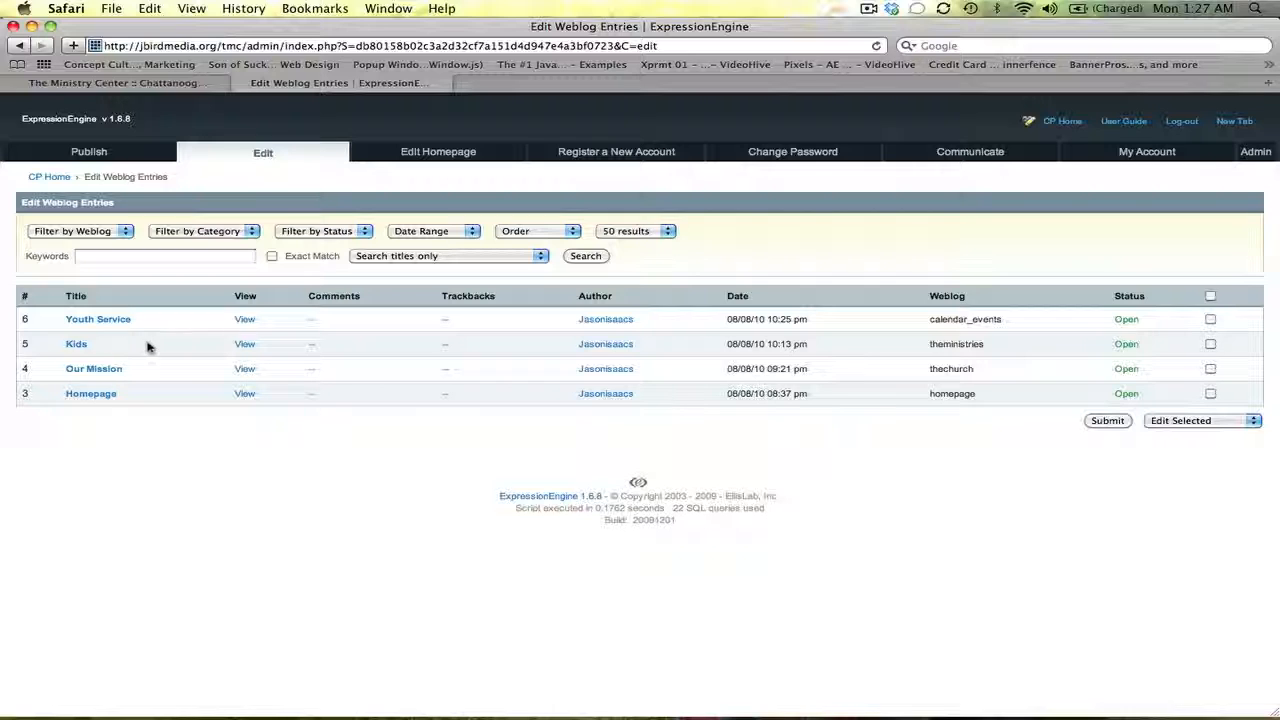
click(145, 257)
text(homepage)
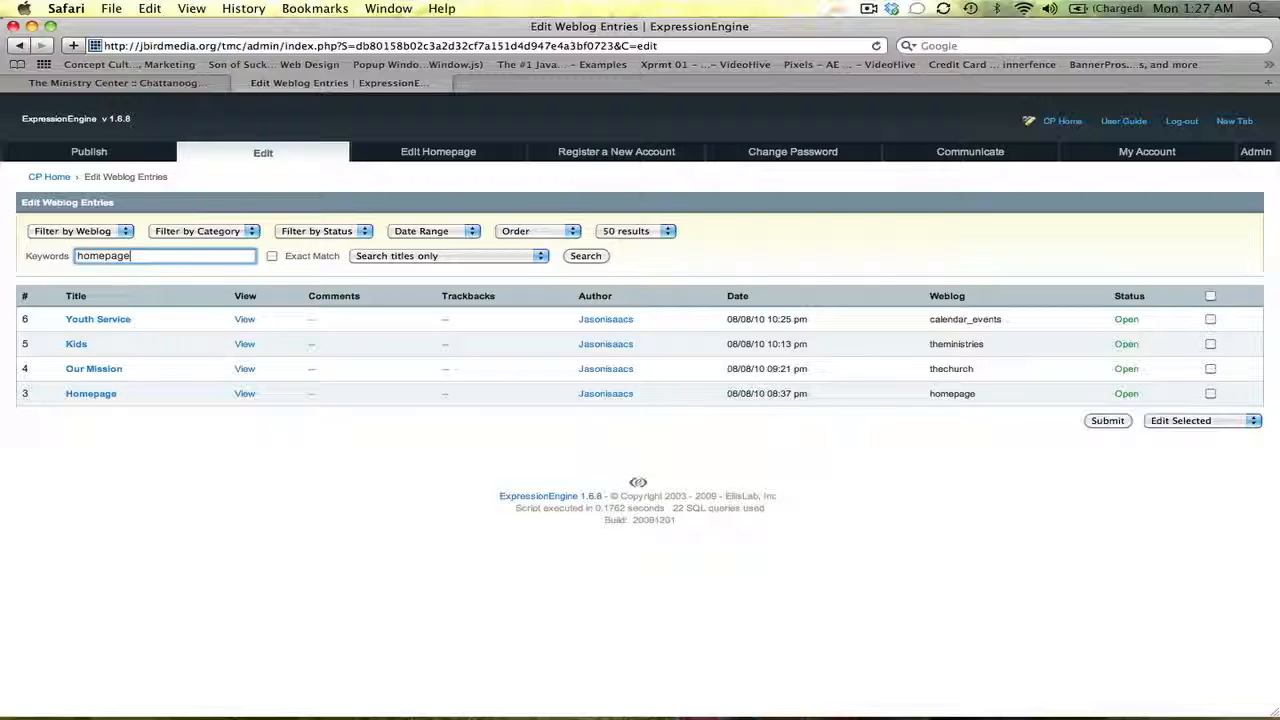
click(588, 256)
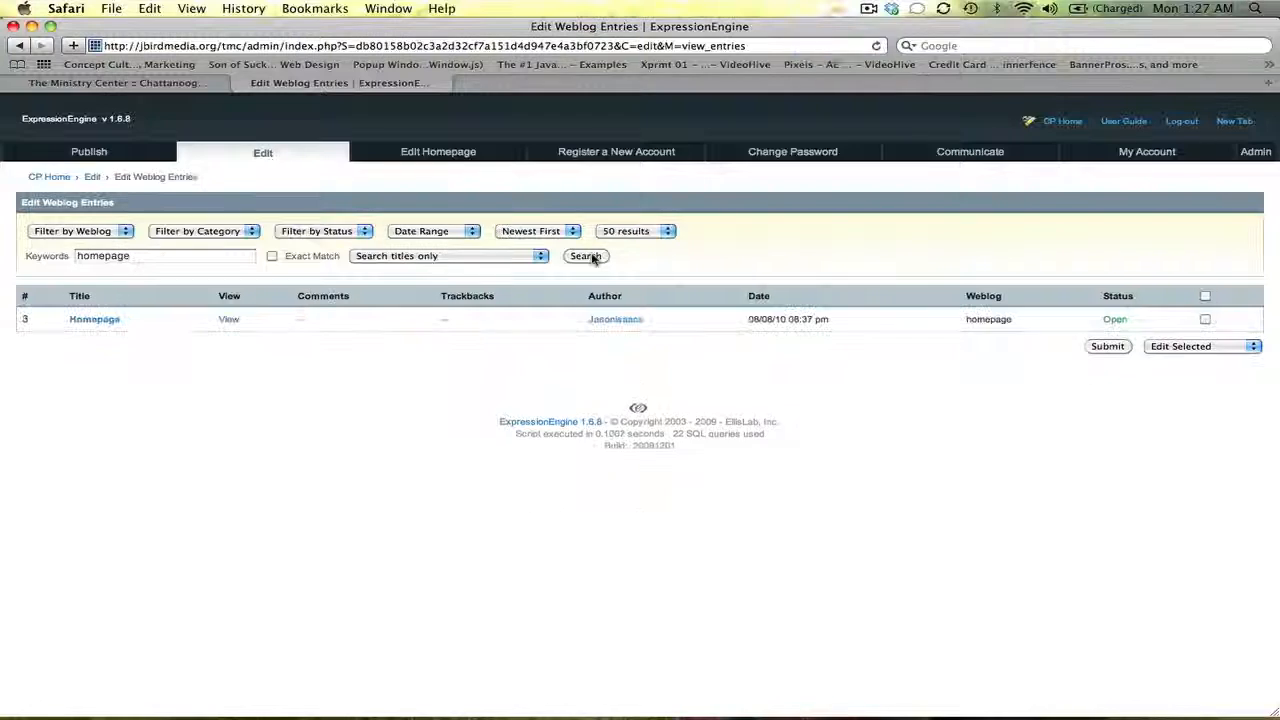
click(435, 154)
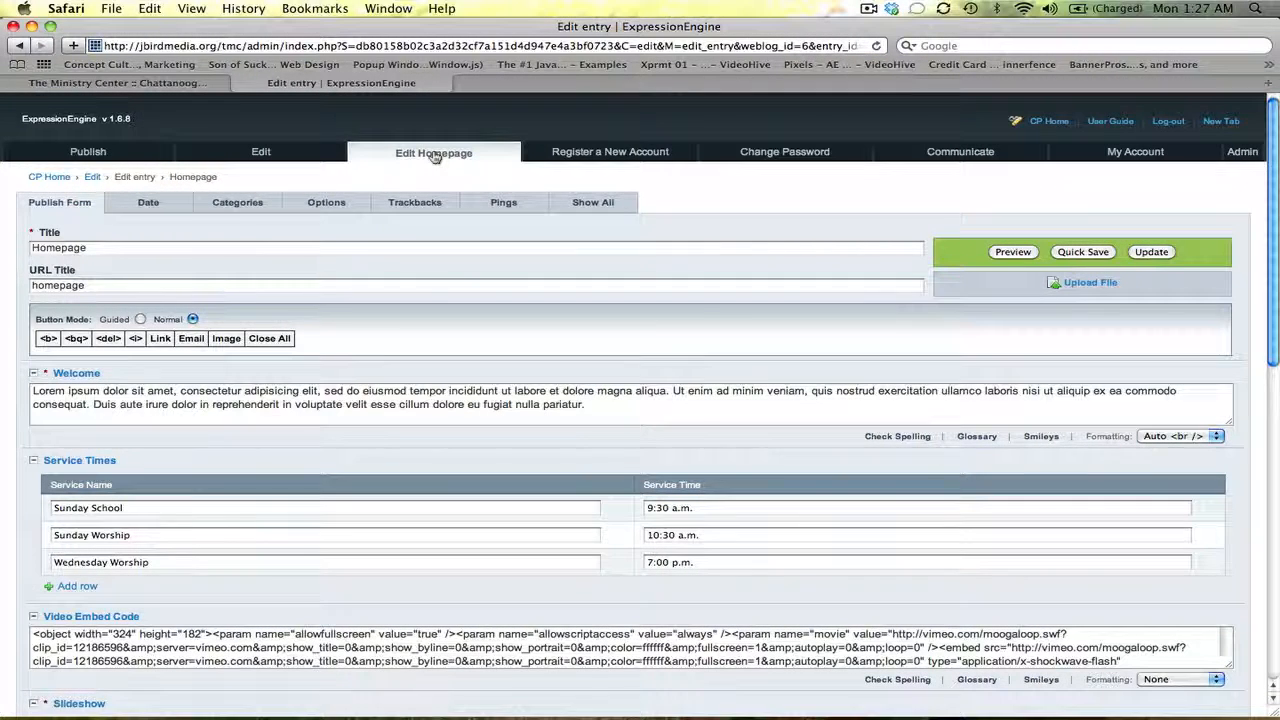
Show the live Ministry Center homepage scrolled to the top with its welcome, service times and video
click(198, 86)
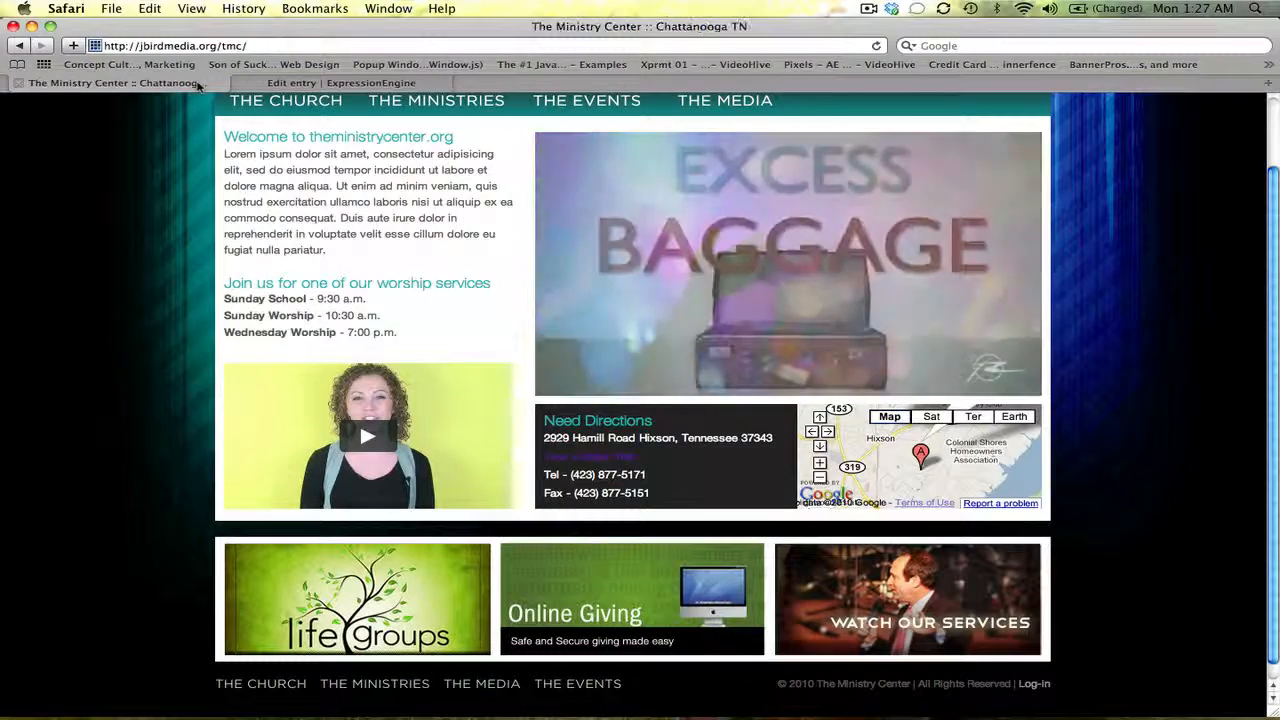
drag(1272, 264, 1272, 192)
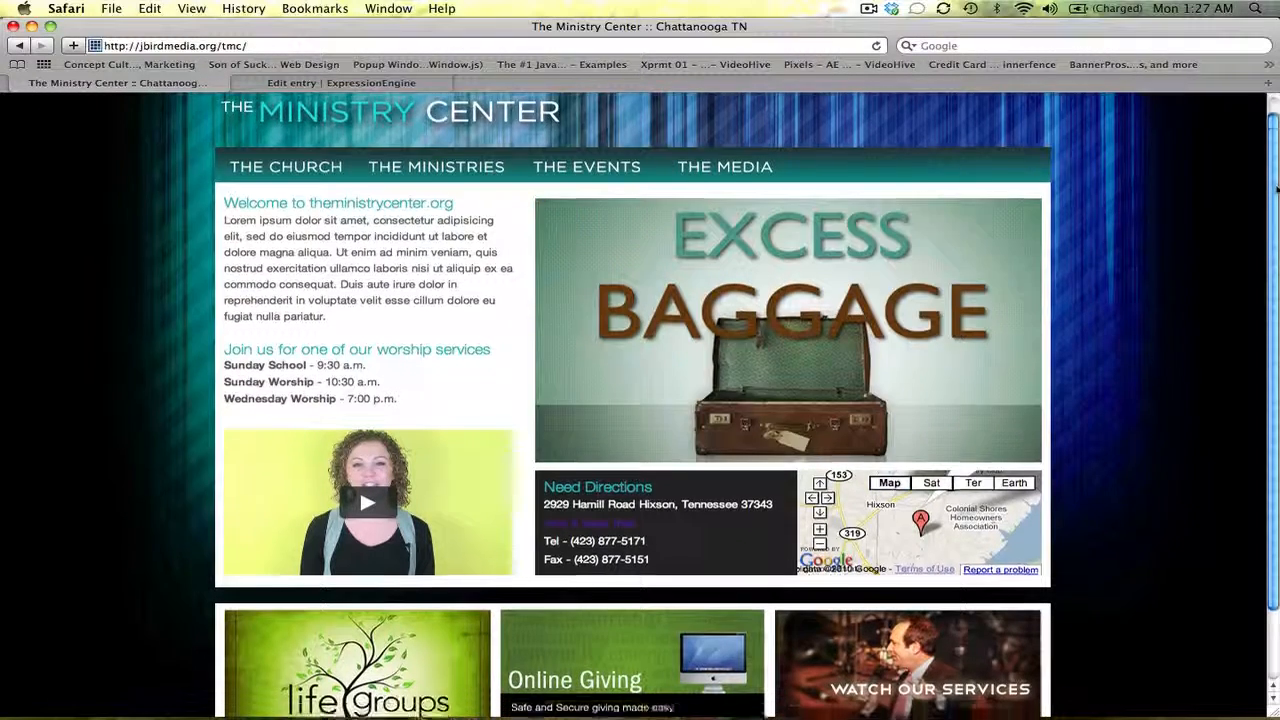
drag(1275, 165, 1276, 207)
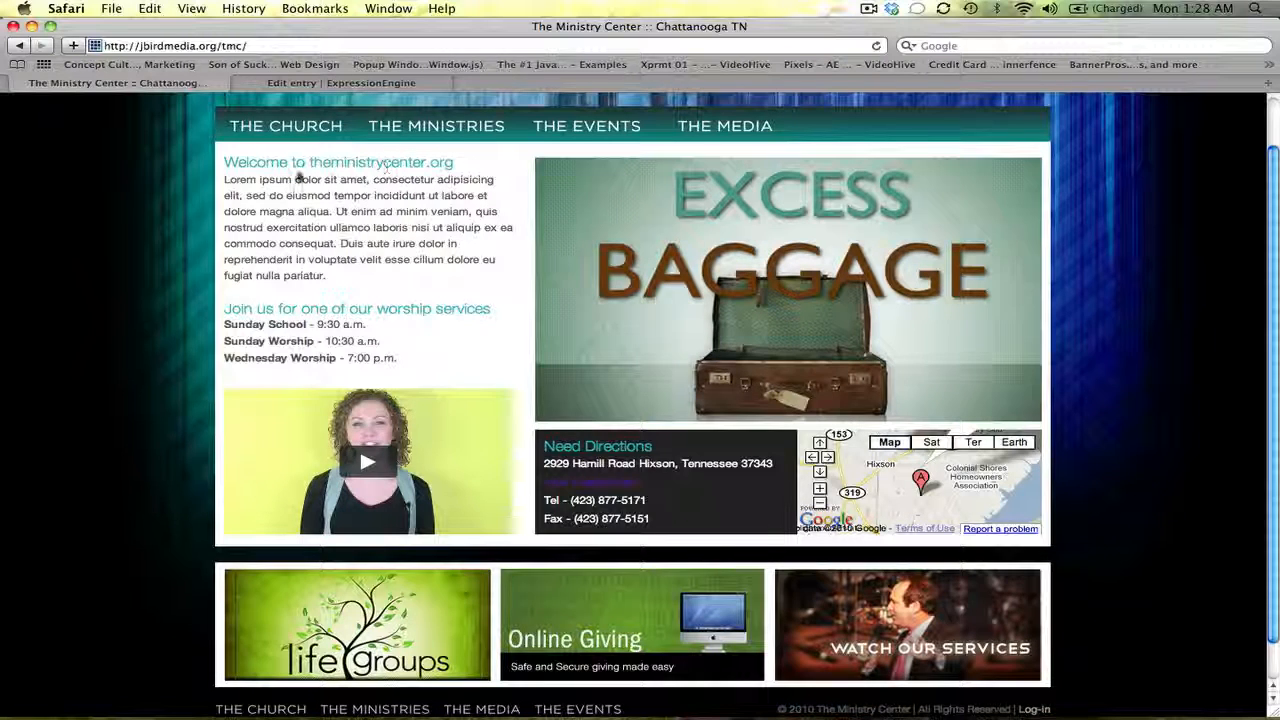
drag(222, 164, 423, 282)
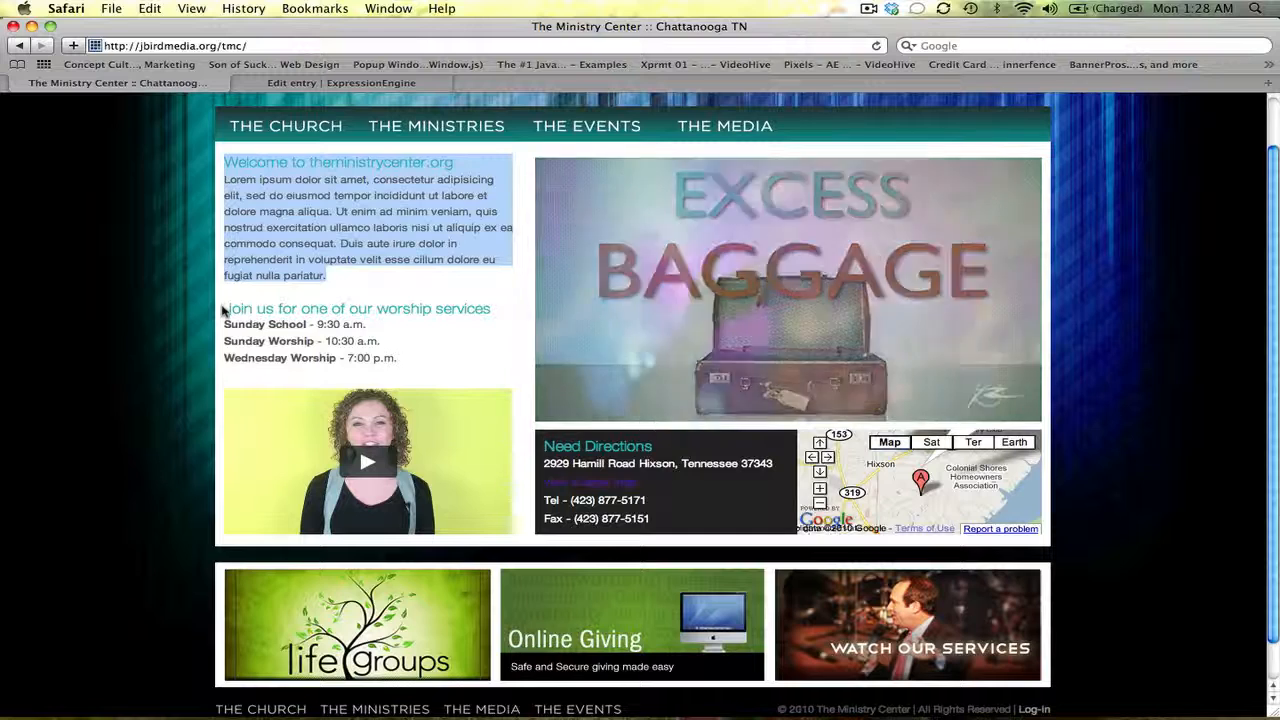
drag(224, 306, 412, 364)
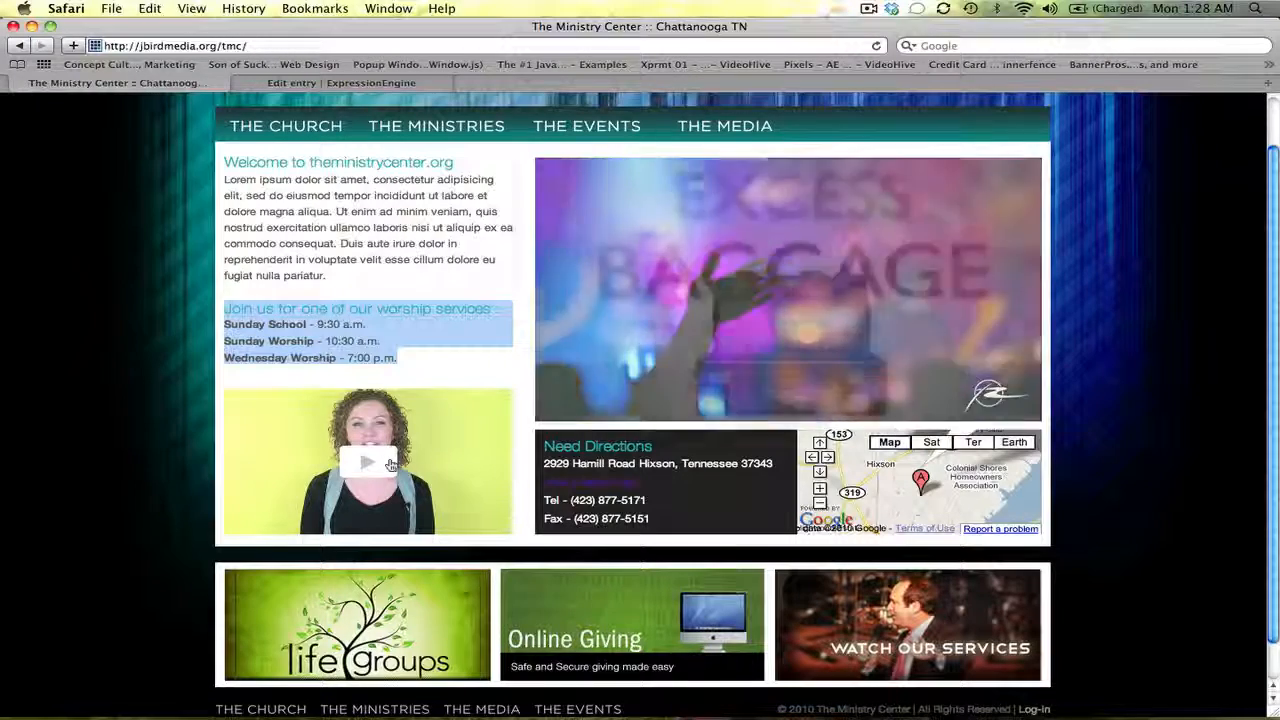
click(390, 464)
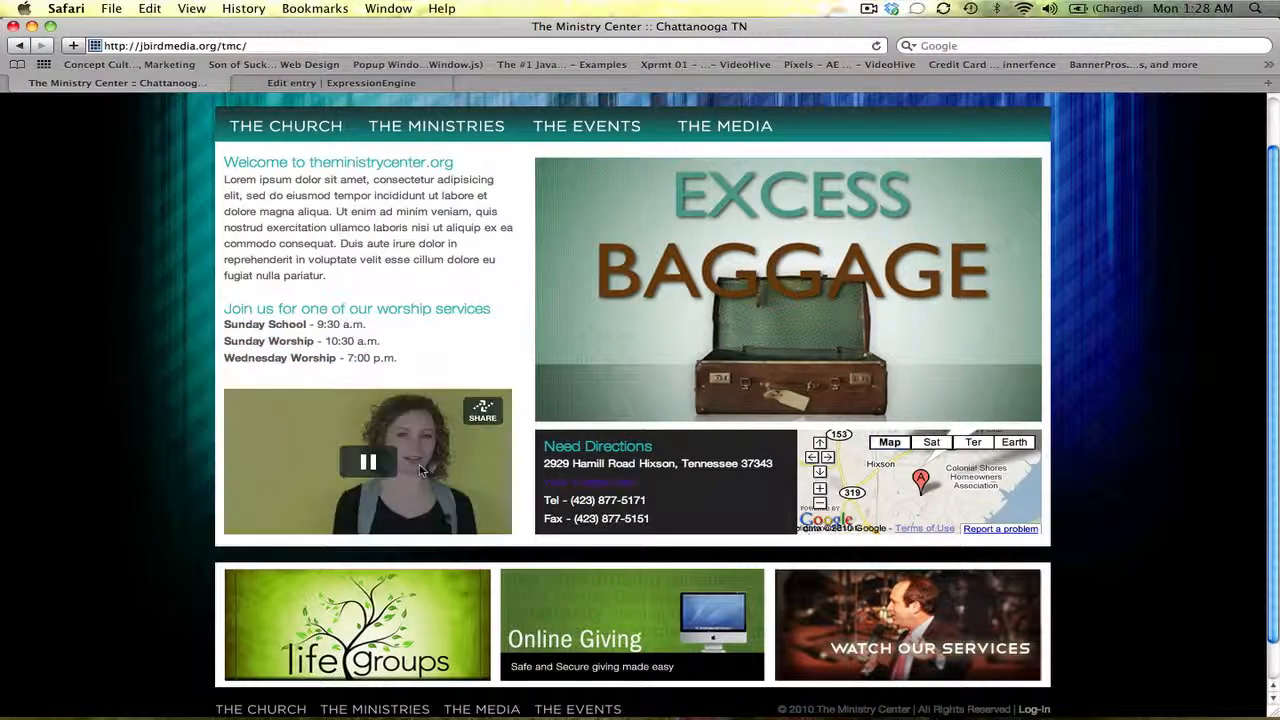
click(374, 465)
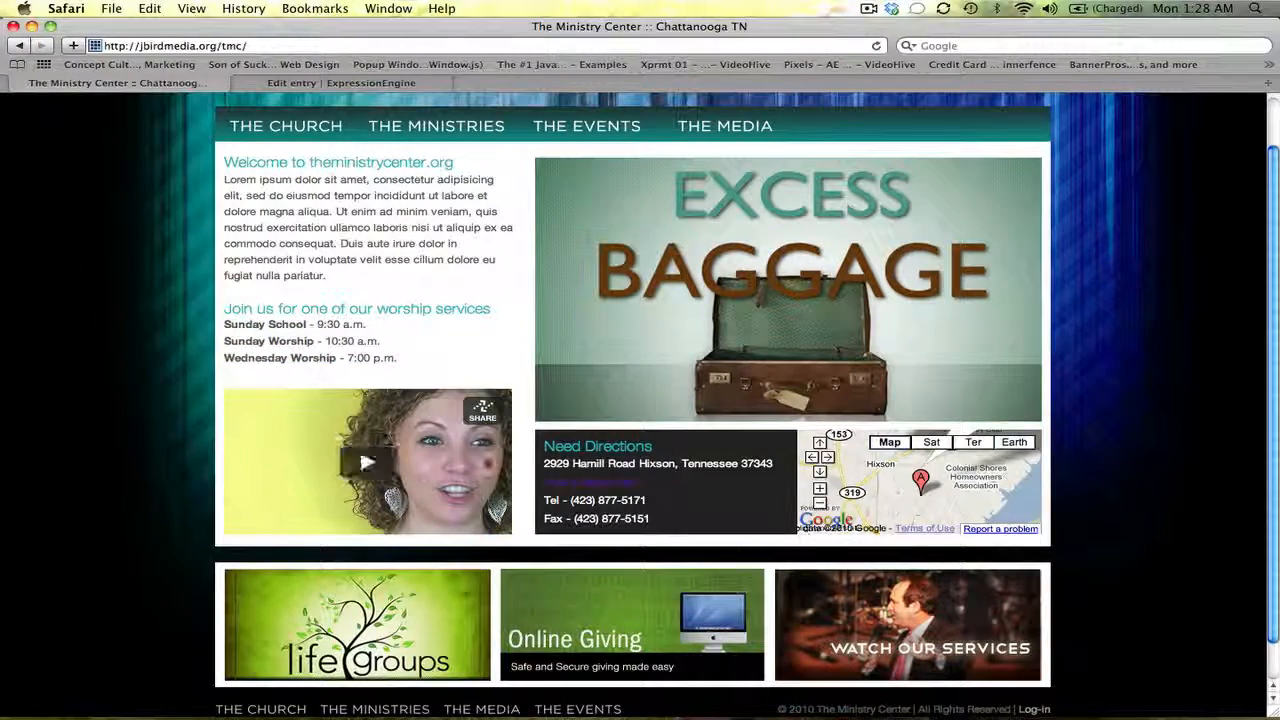
click(386, 415)
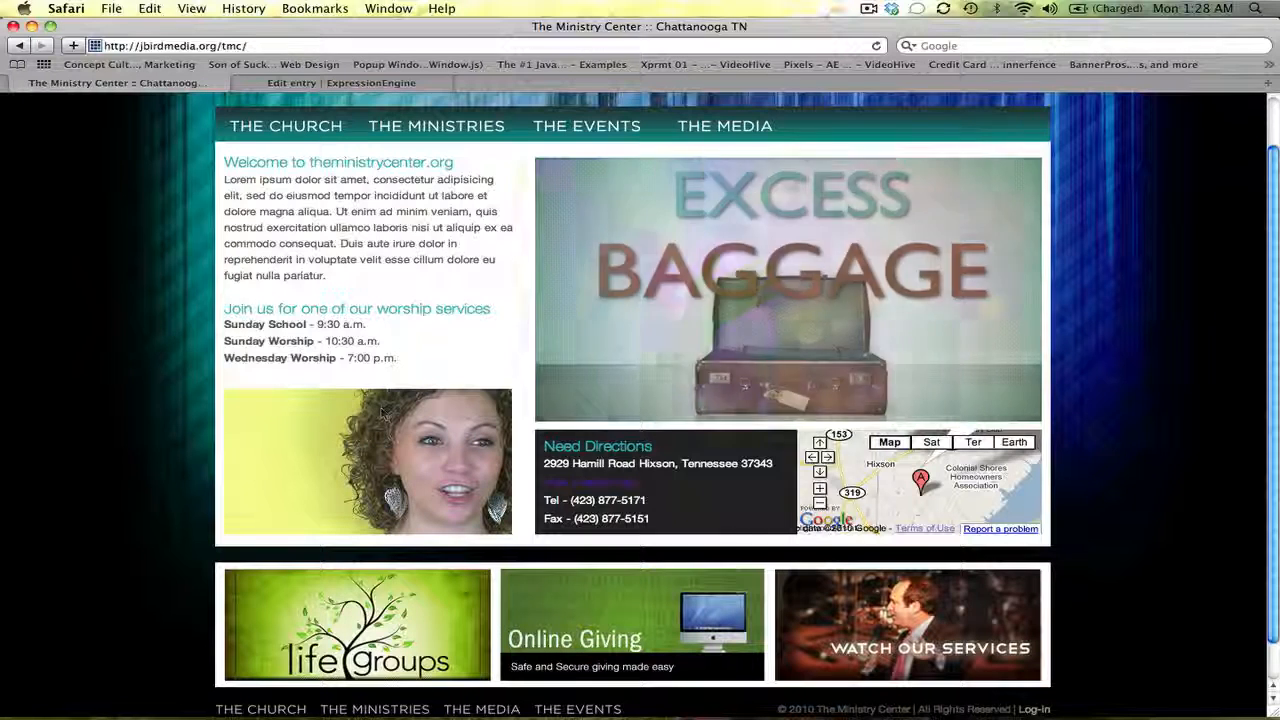
click(374, 425)
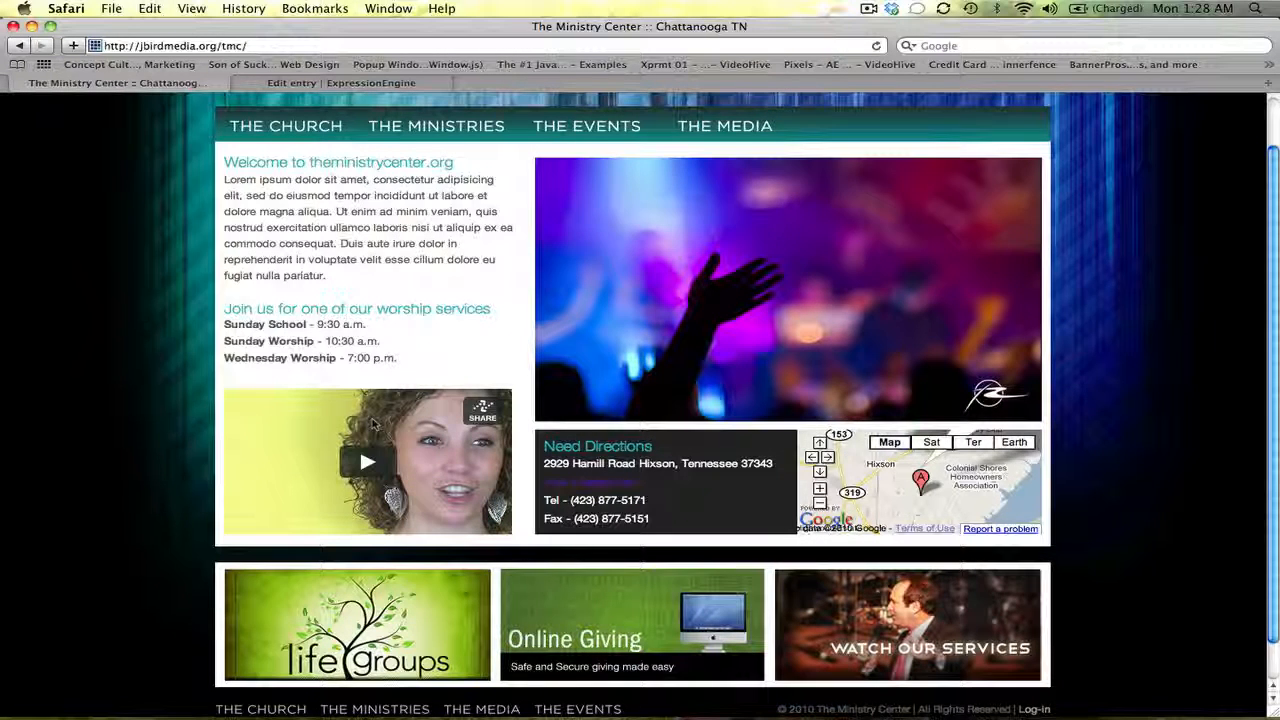
click(374, 425)
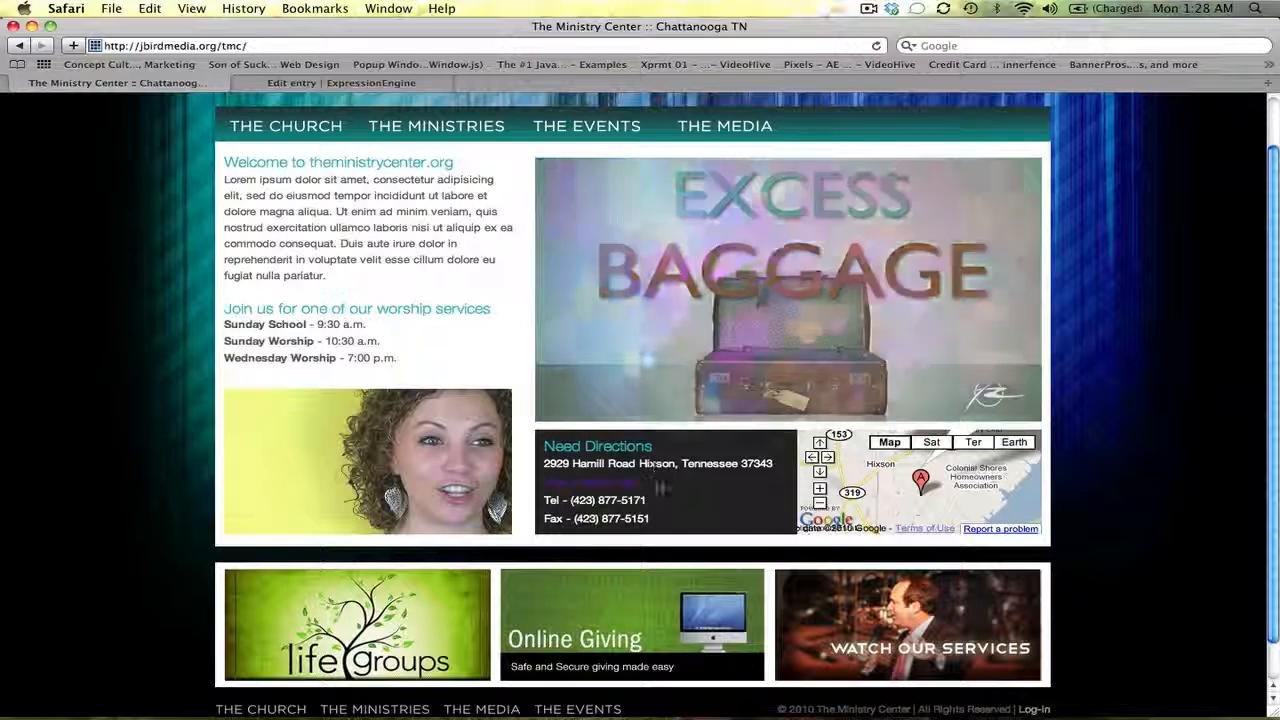
drag(655, 521, 572, 500)
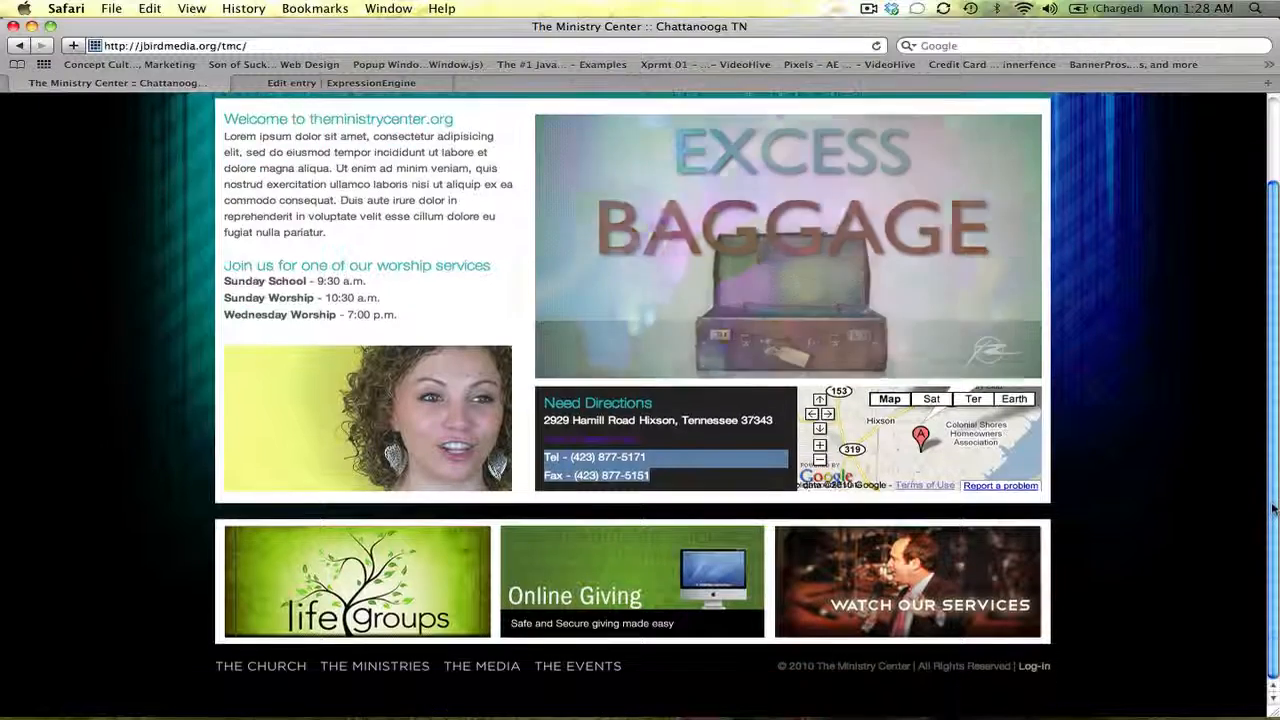
scroll(660, 357, down, 2)
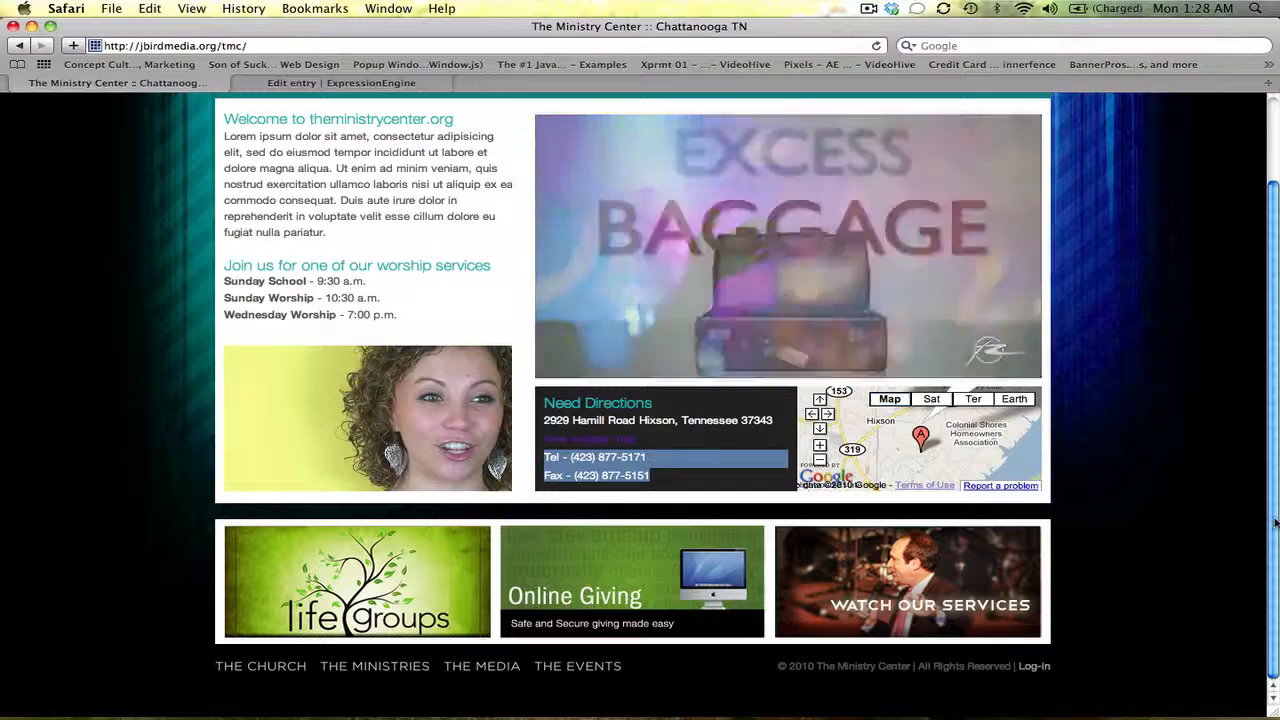
drag(1275, 522, 1273, 453)
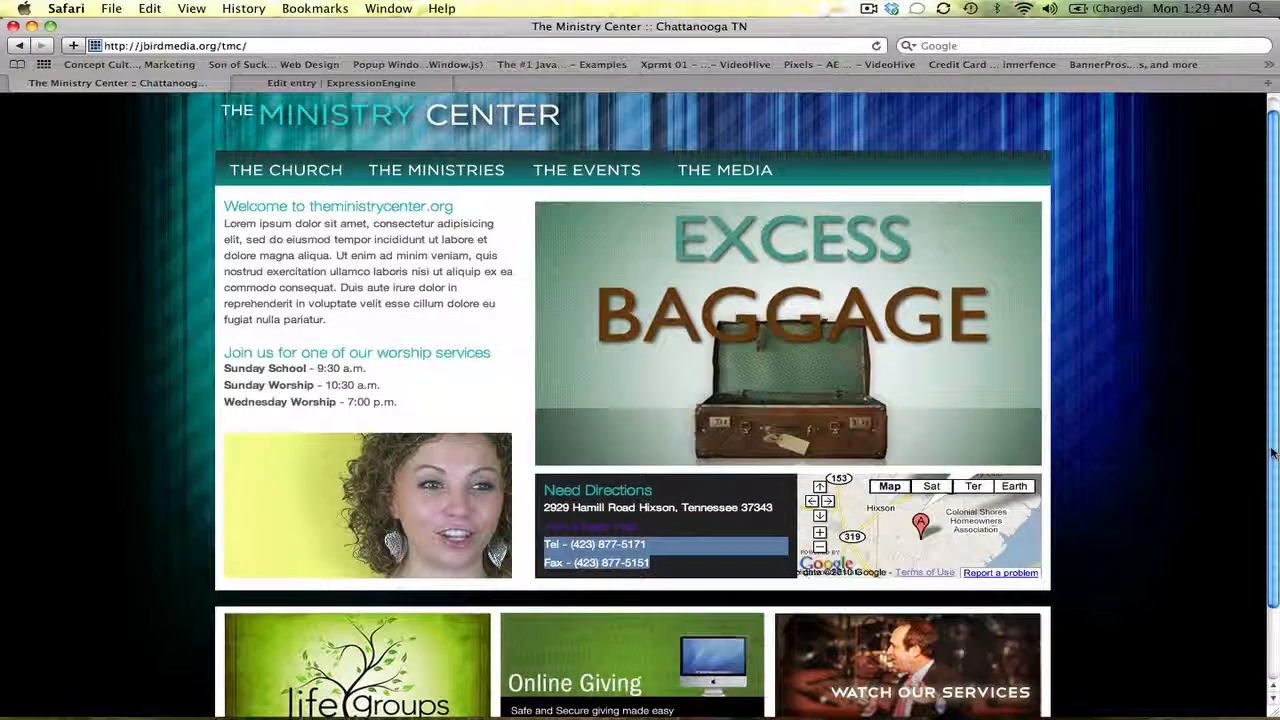
Go between the live homepage and the Homepage edit form, scrolling the form back up
click(439, 90)
click(207, 88)
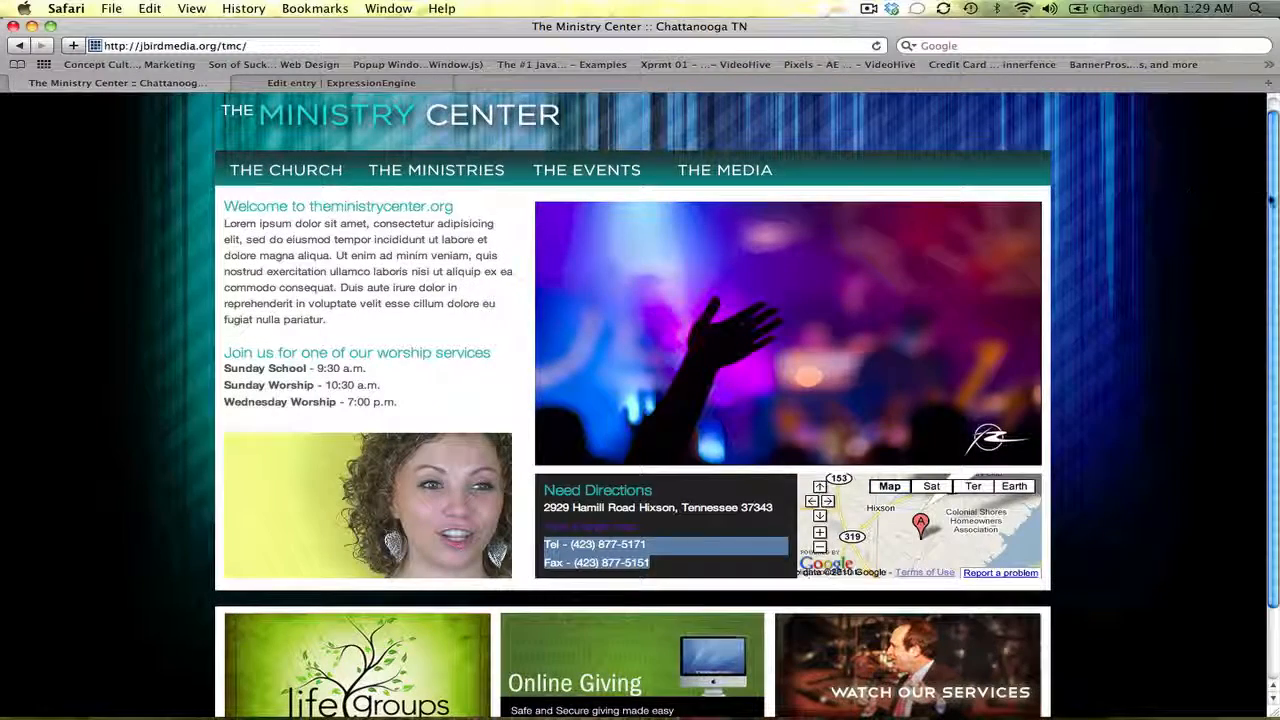
mouse_move(1273, 273)
mouse_down()
mouse_move(1274, 345)
mouse_move(1274, 262)
mouse_up()
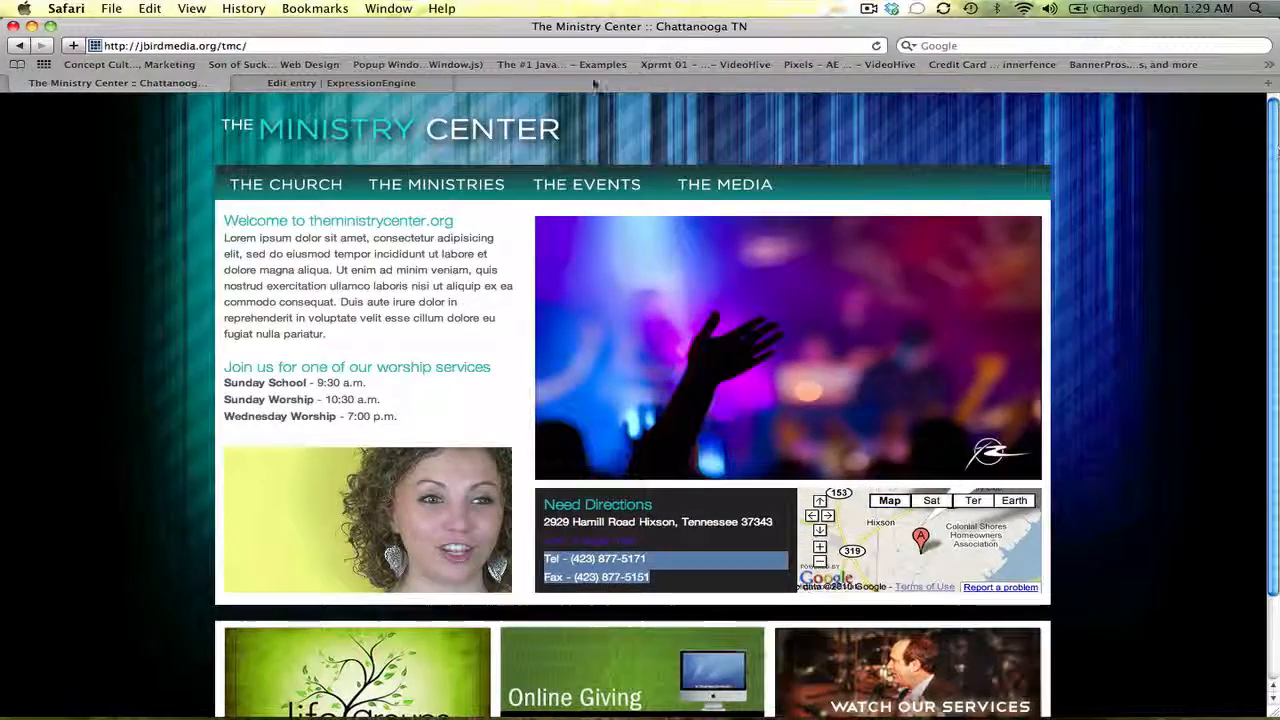
click(410, 83)
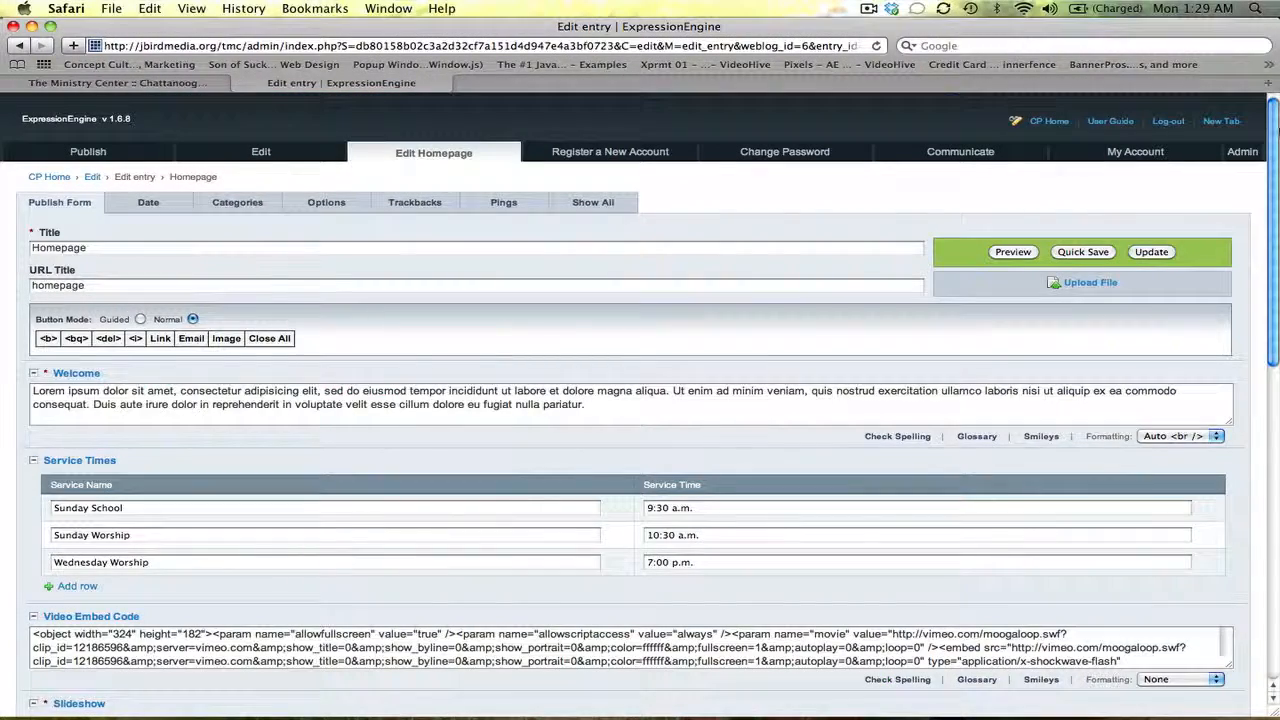
drag(1276, 120, 1276, 147)
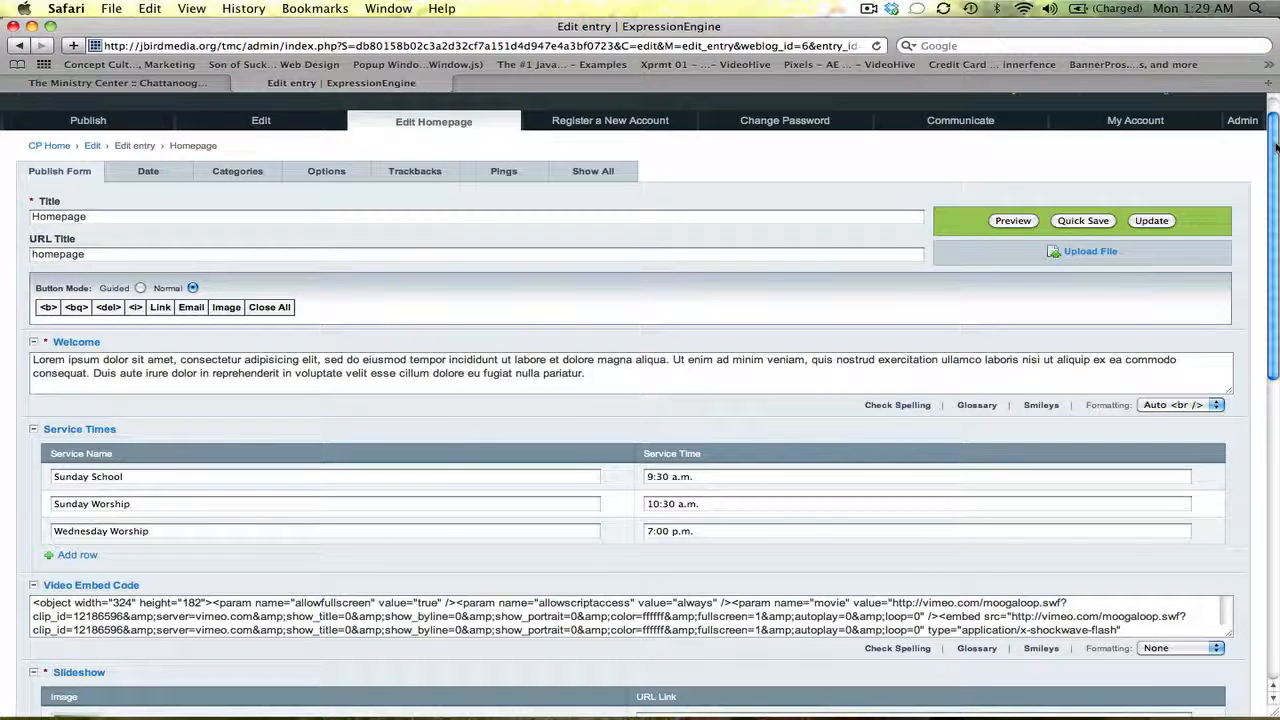
drag(1276, 147, 1276, 166)
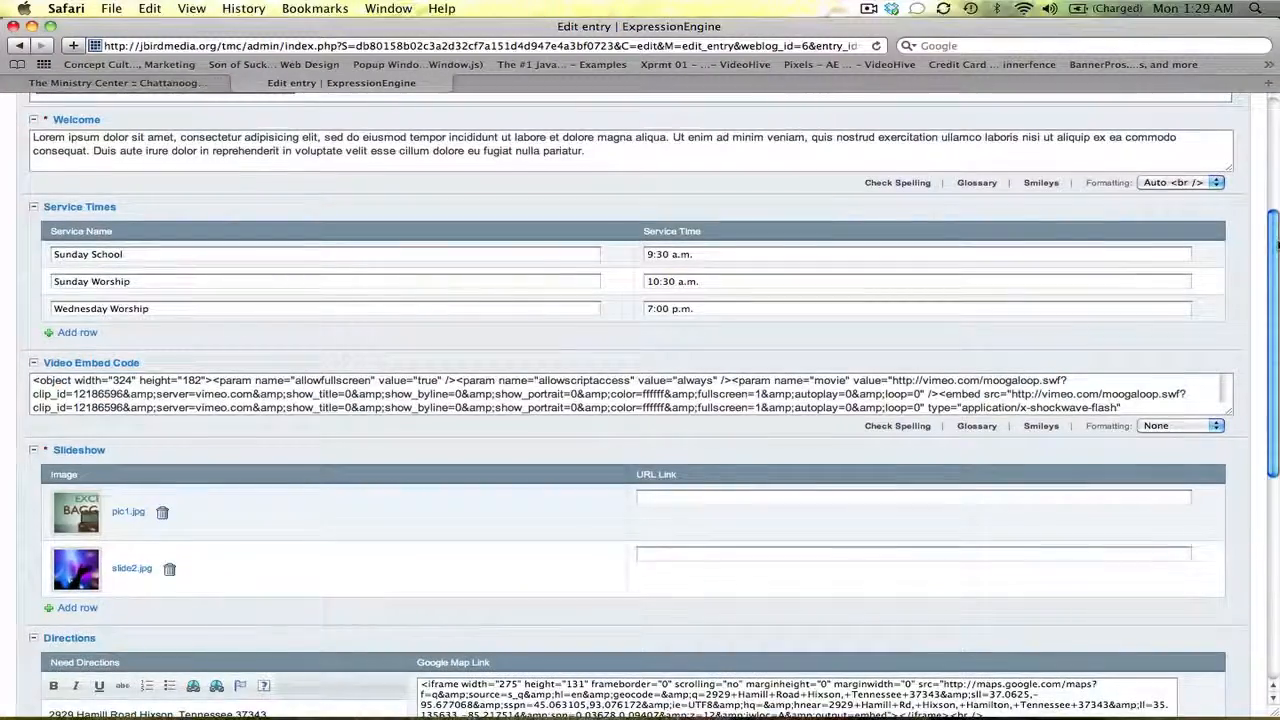
drag(1275, 245, 1276, 118)
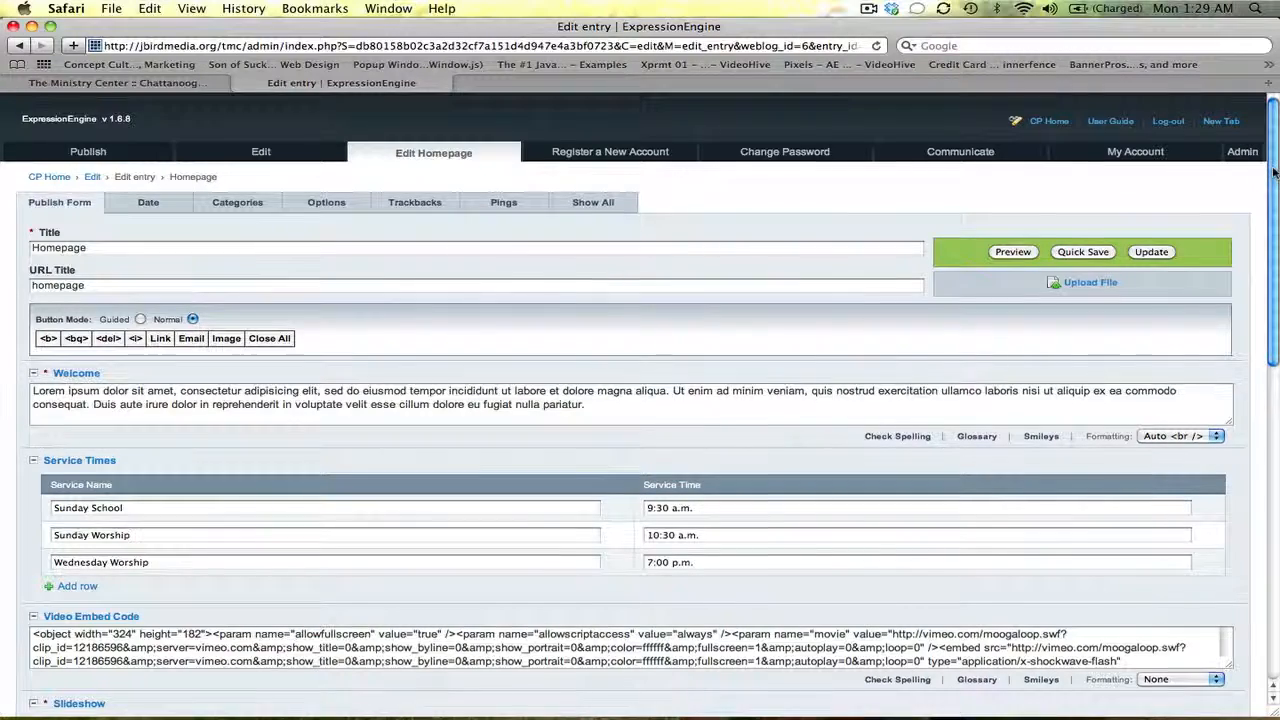
drag(1274, 171, 1274, 206)
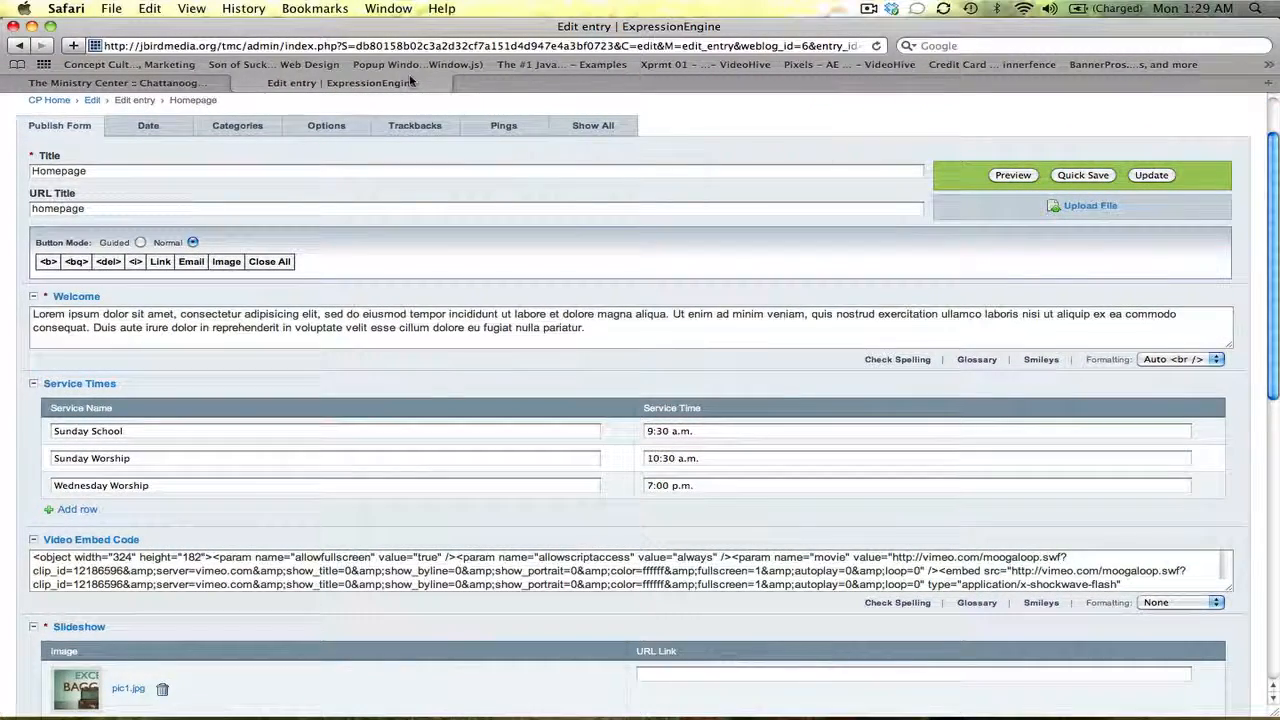
Compare the live welcome paragraph with the edit form and select the Homepage title
click(190, 83)
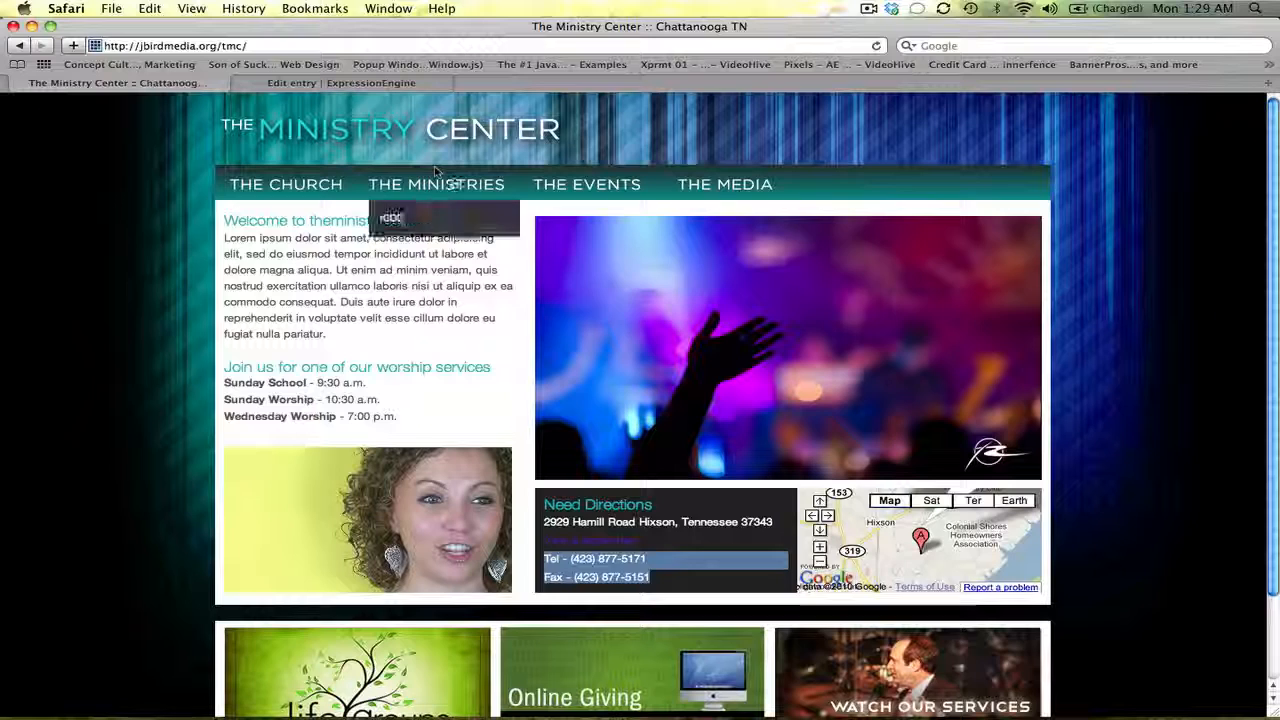
drag(218, 220, 330, 338)
click(418, 85)
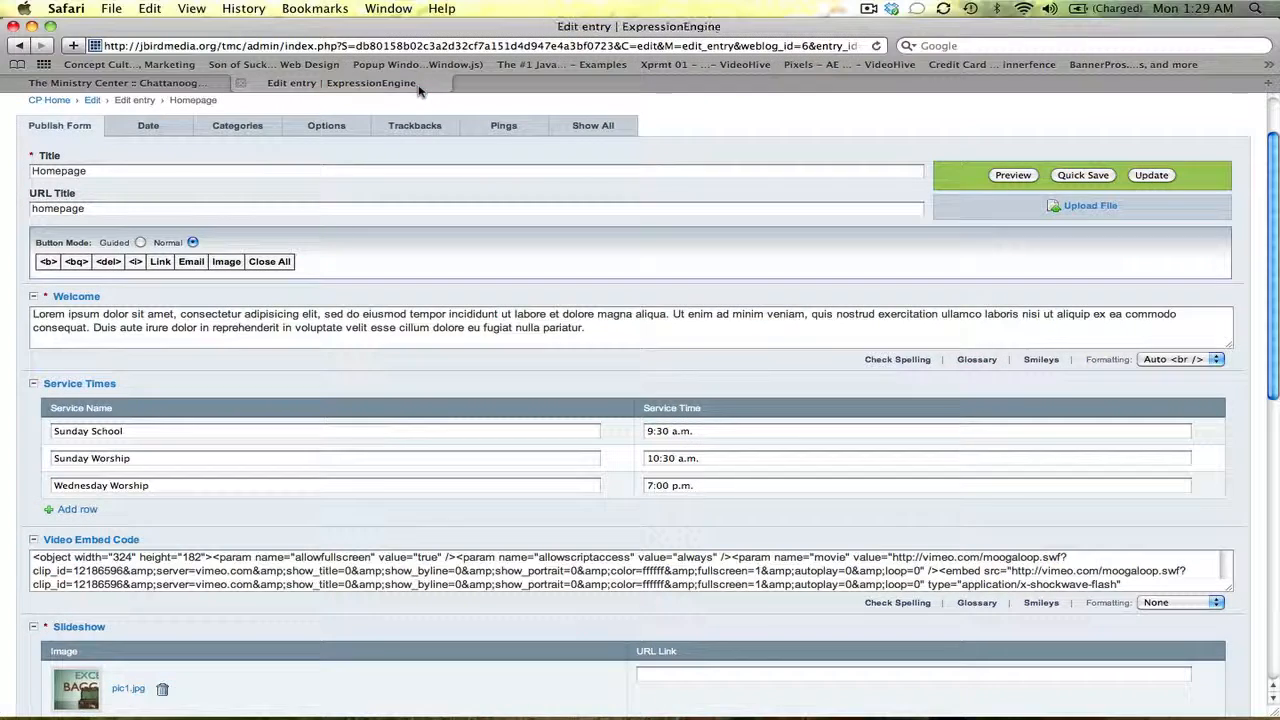
mouse_move(1276, 185)
mouse_down()
mouse_move(1276, 130)
mouse_move(1276, 209)
mouse_move(1276, 177)
mouse_up()
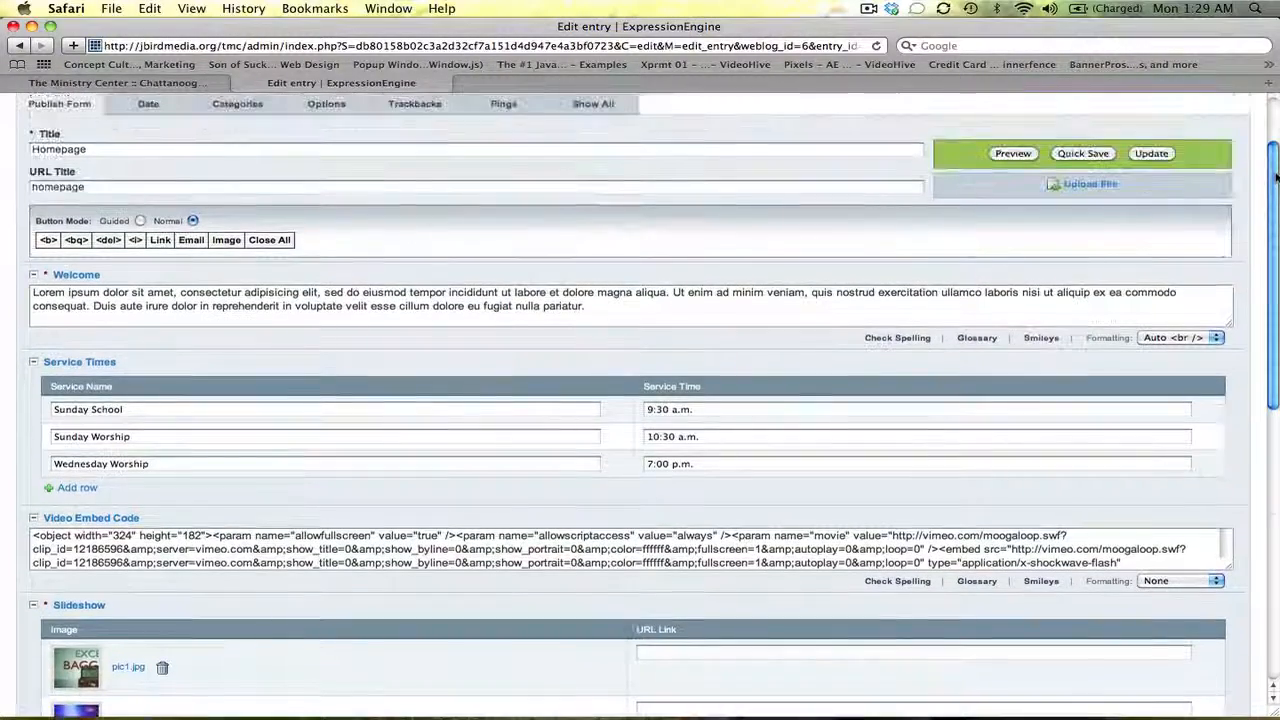
drag(124, 149, 5, 150)
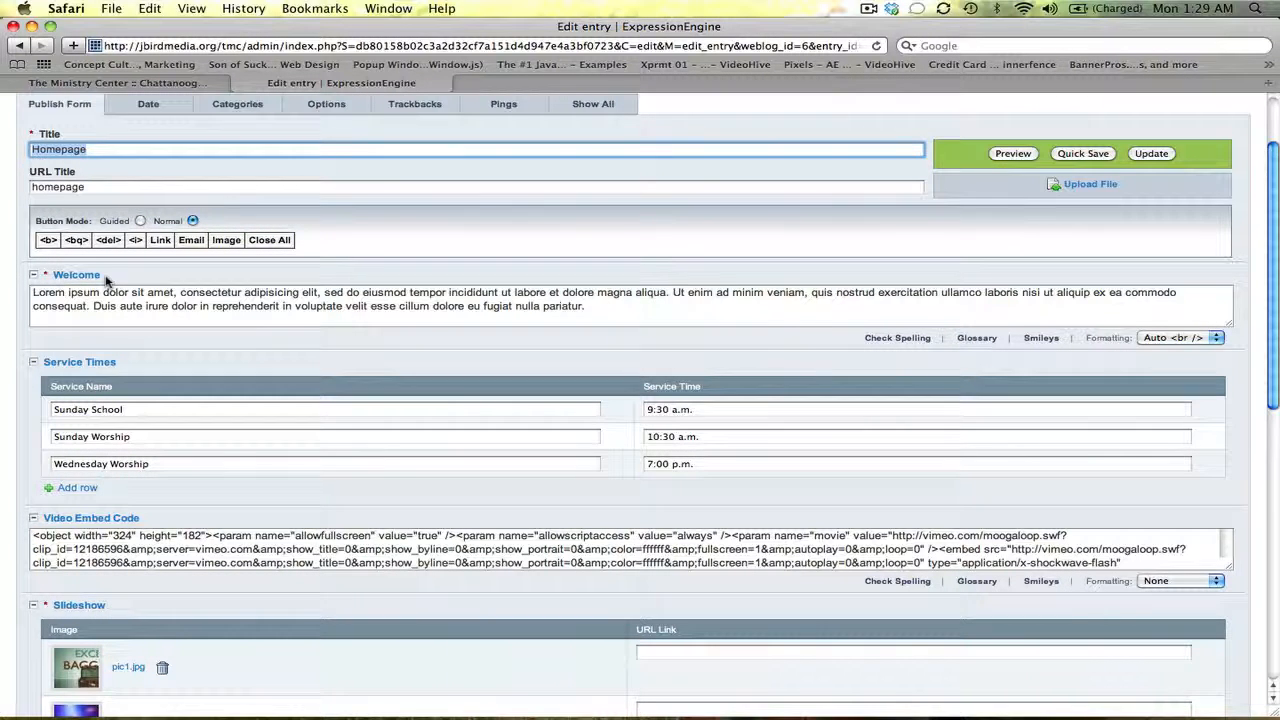
drag(106, 278, 56, 272)
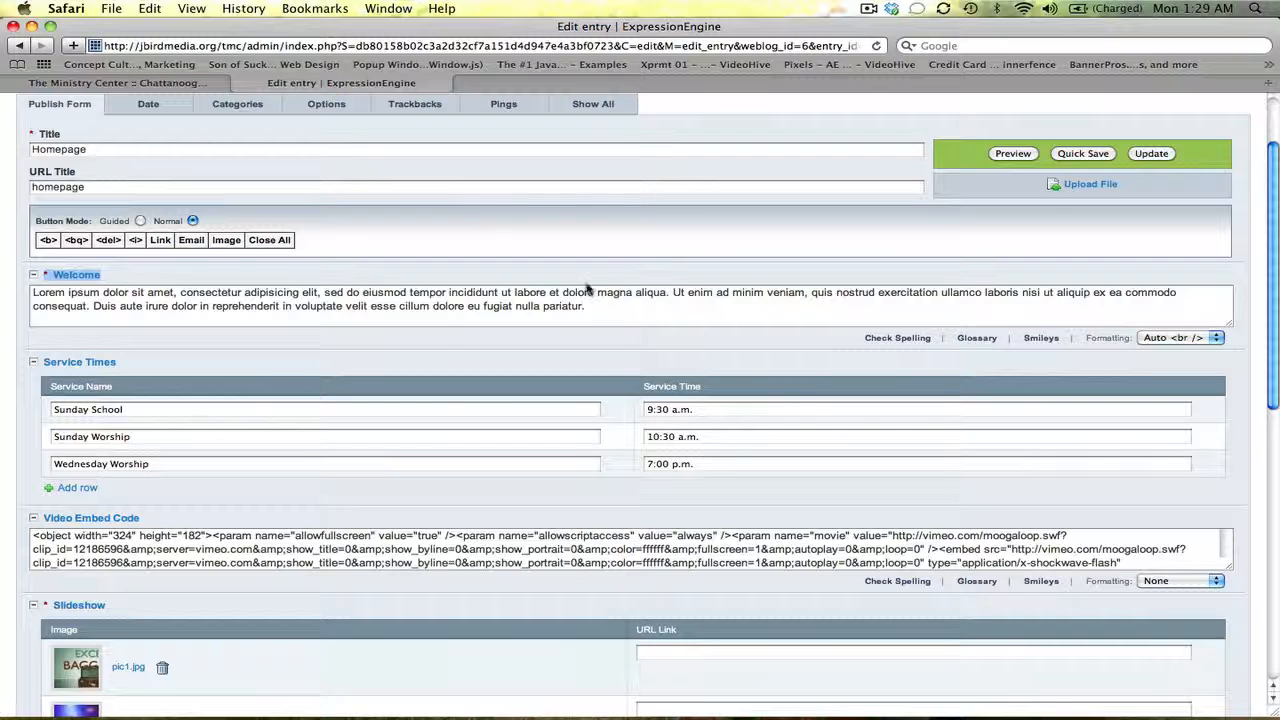
drag(600, 311, 136, 280)
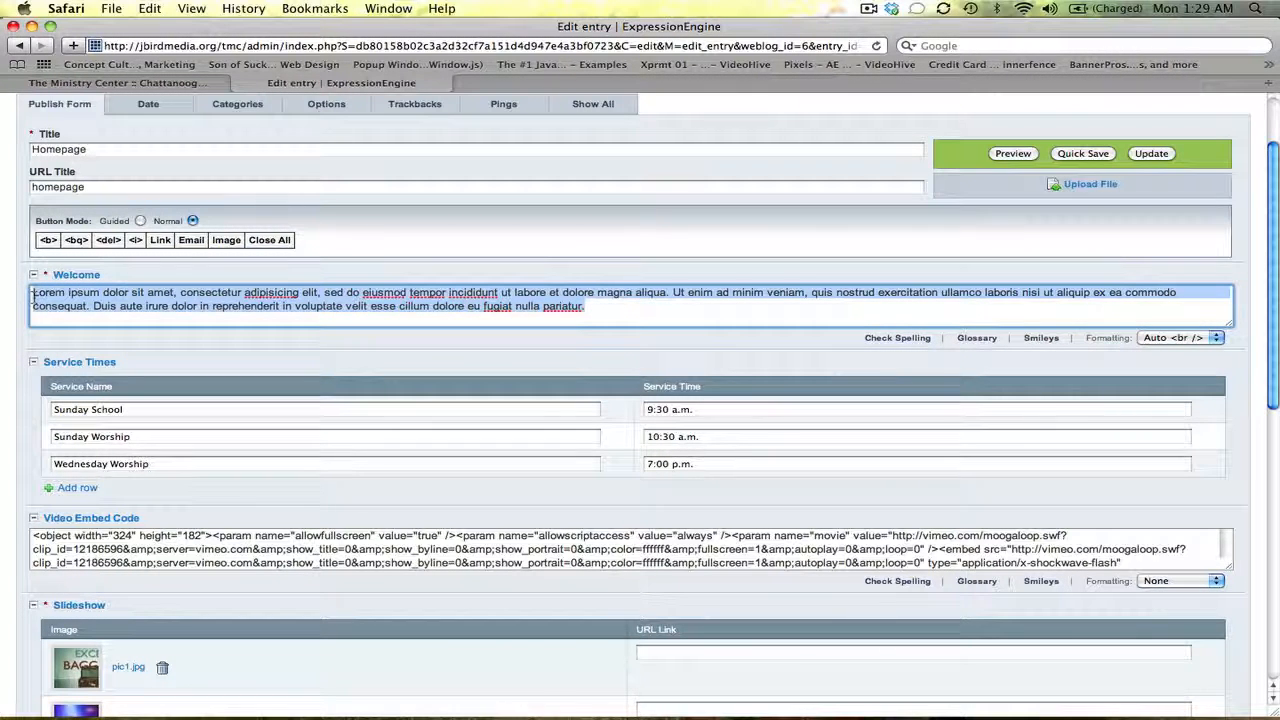
click(118, 83)
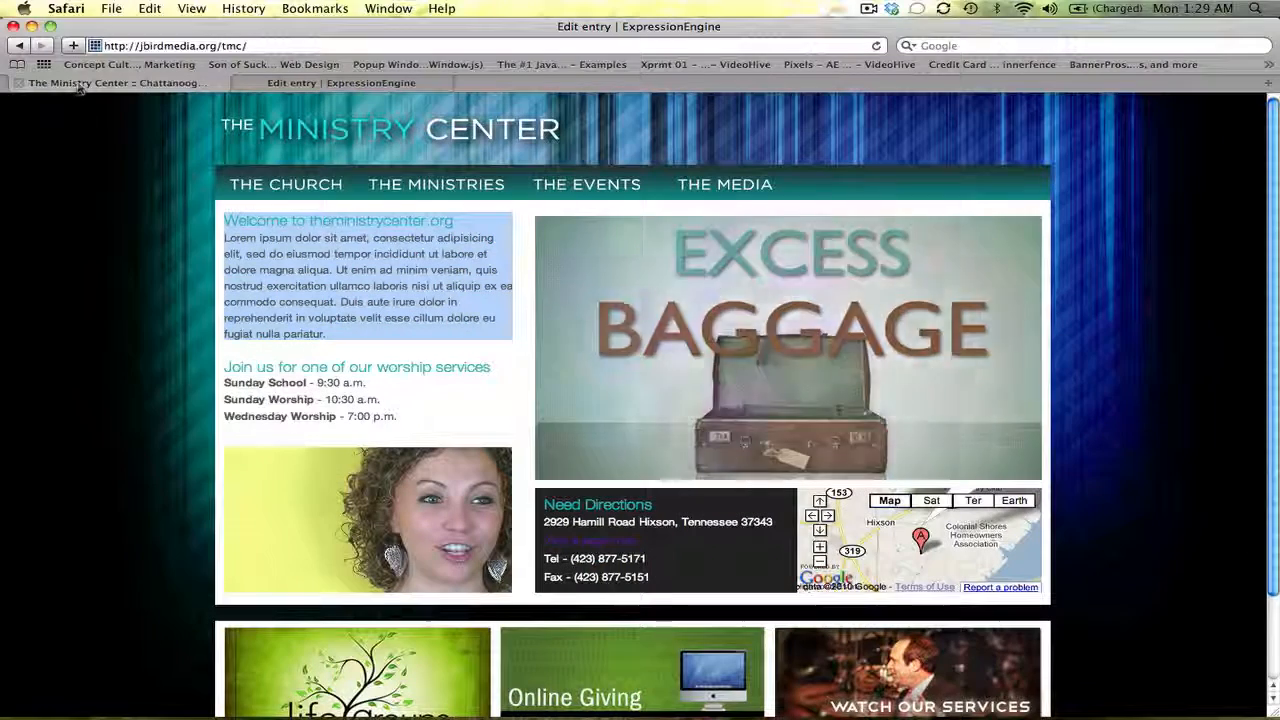
mouse_move(248, 190)
click(437, 335)
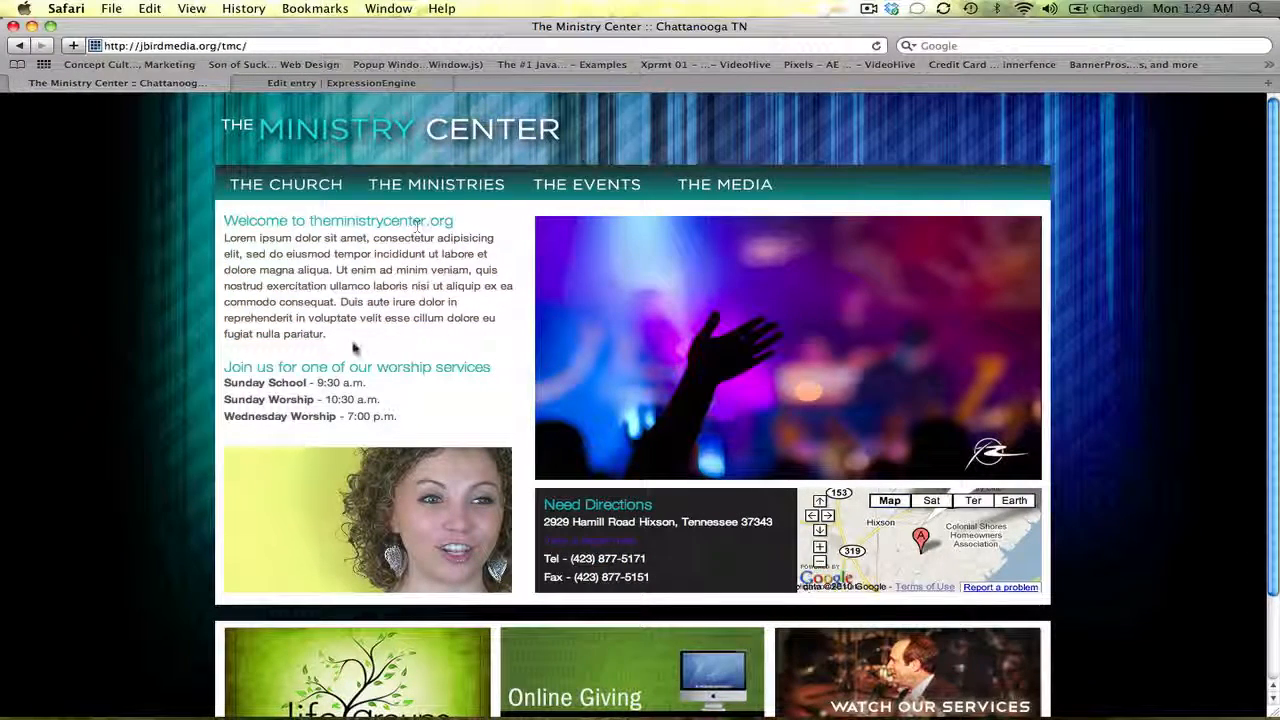
drag(335, 338, 224, 238)
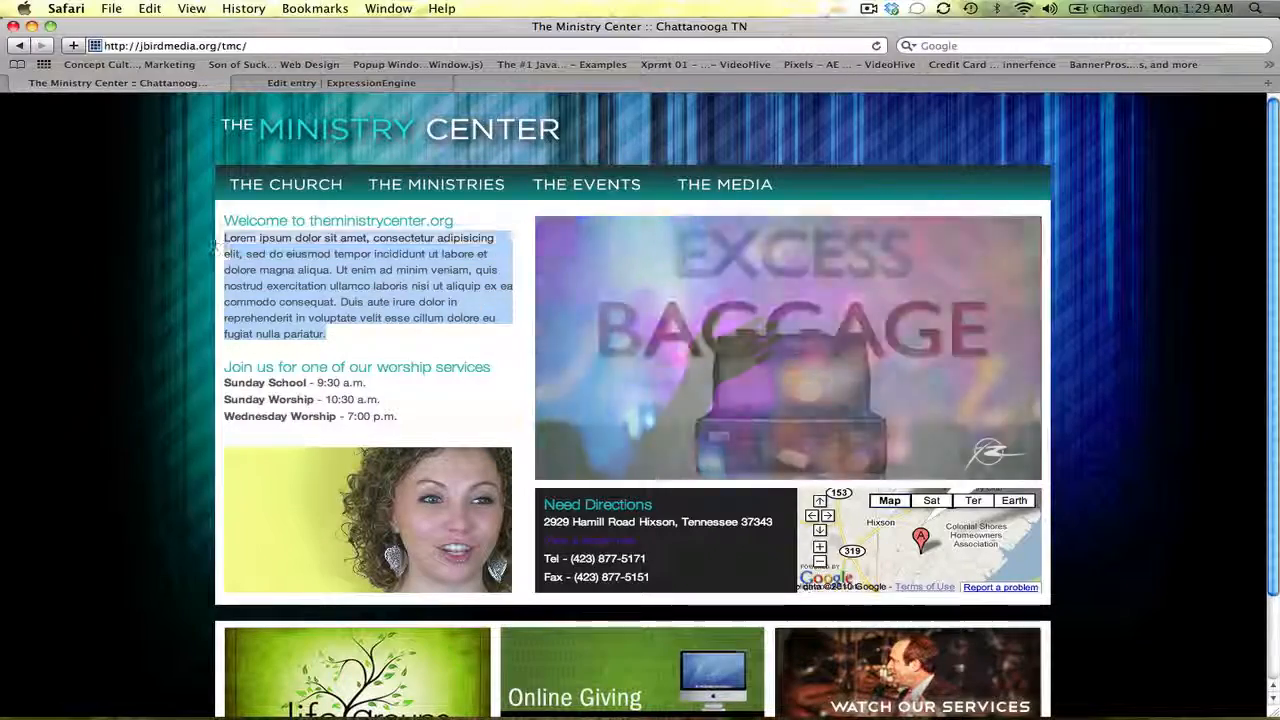
click(292, 84)
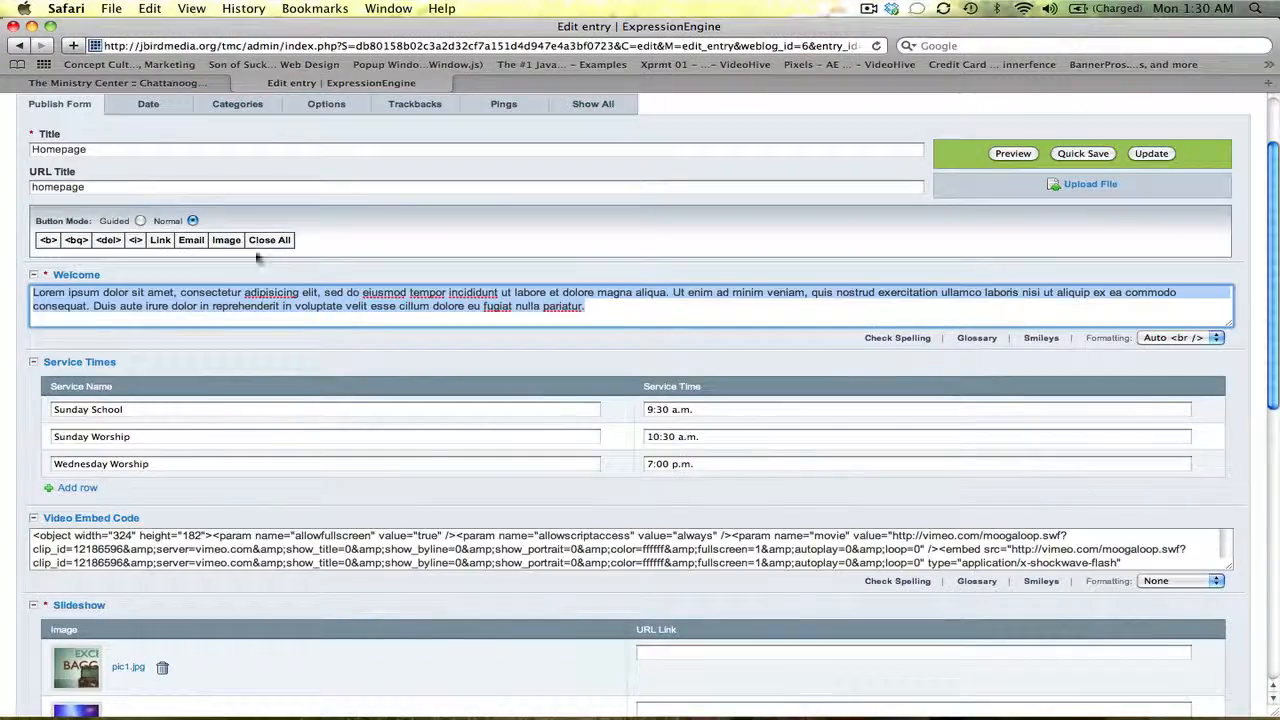
click(185, 83)
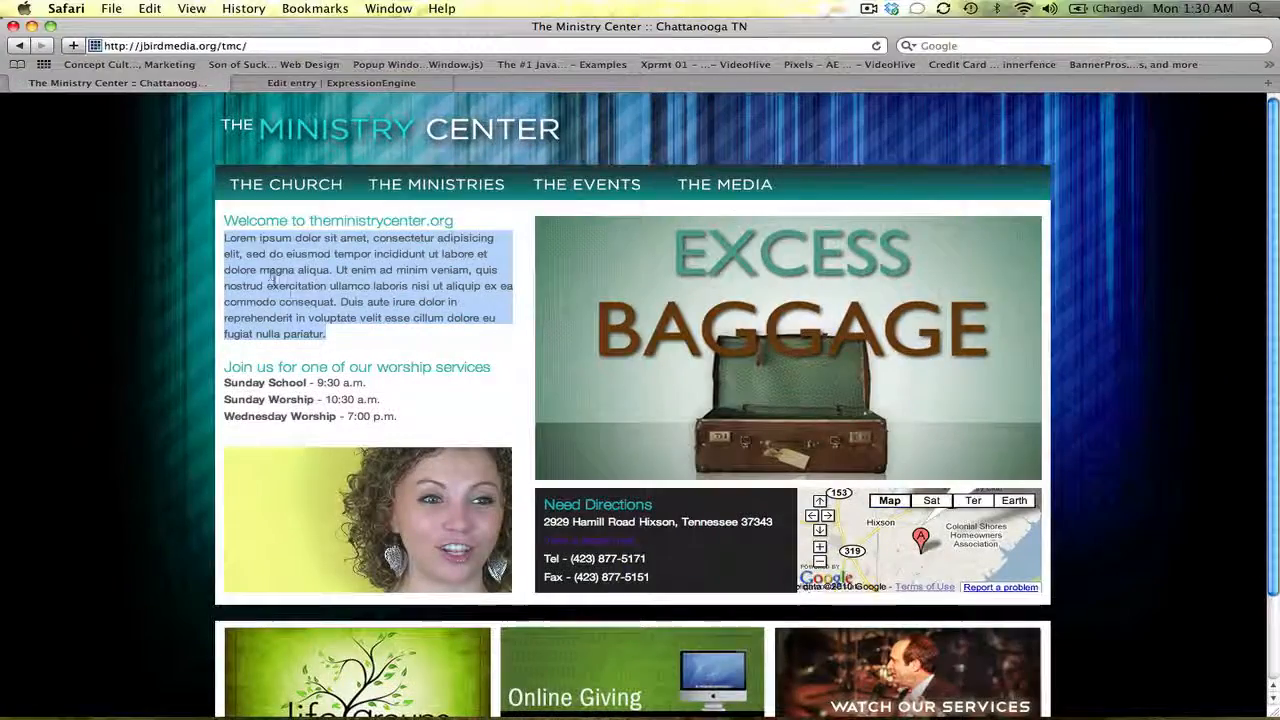
Replace the Welcome text with 'Test welcome text' and update the Homepage entry
click(345, 84)
click(396, 300)
key(super+a)
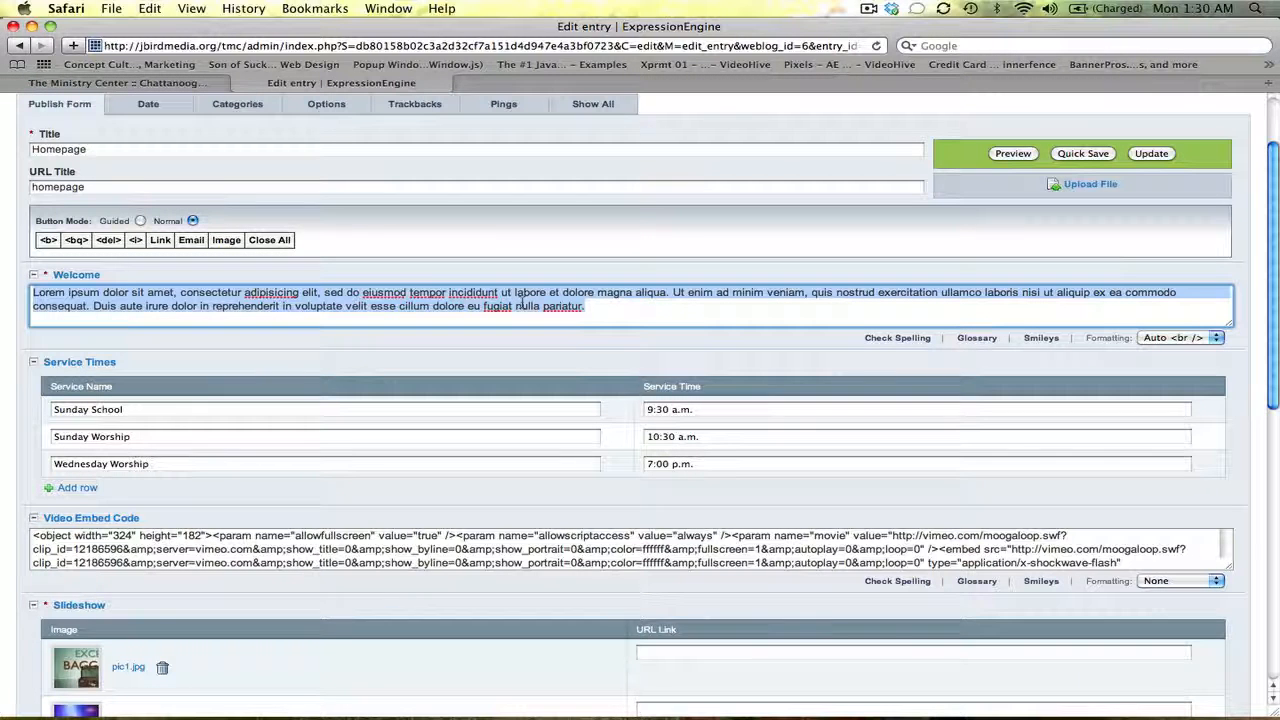
text(TE)
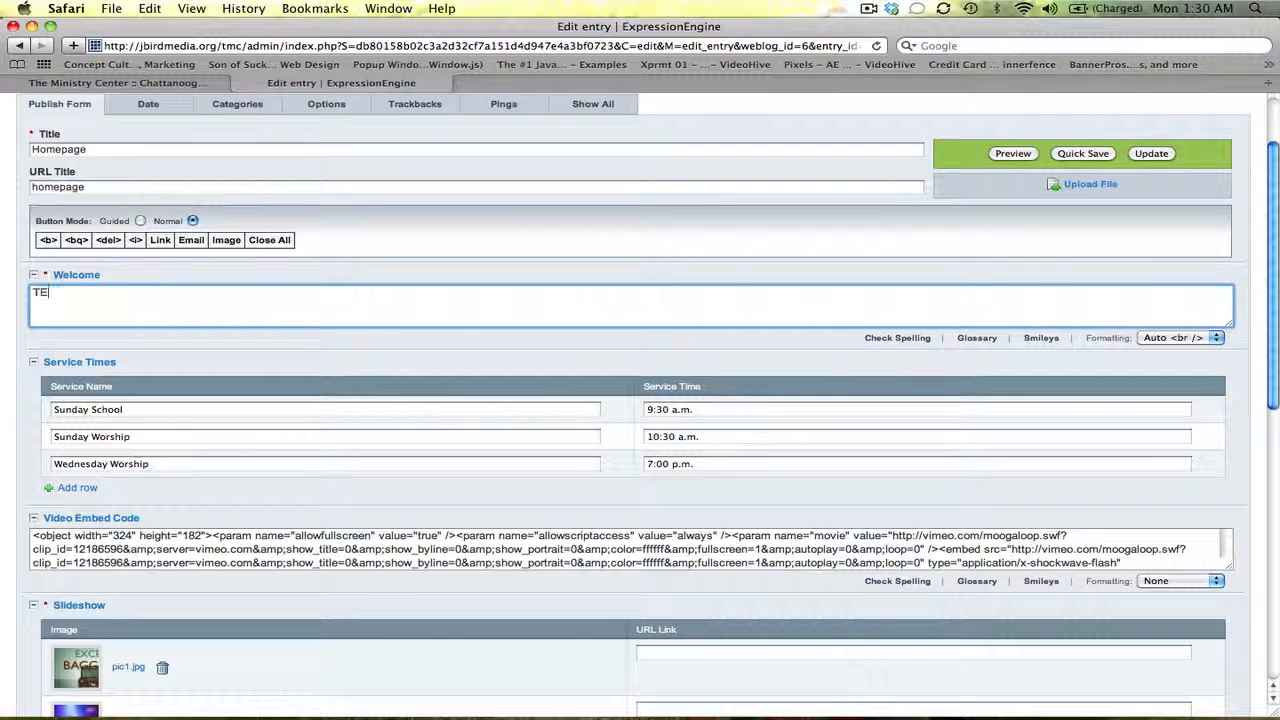
text(st Hwelcome text)
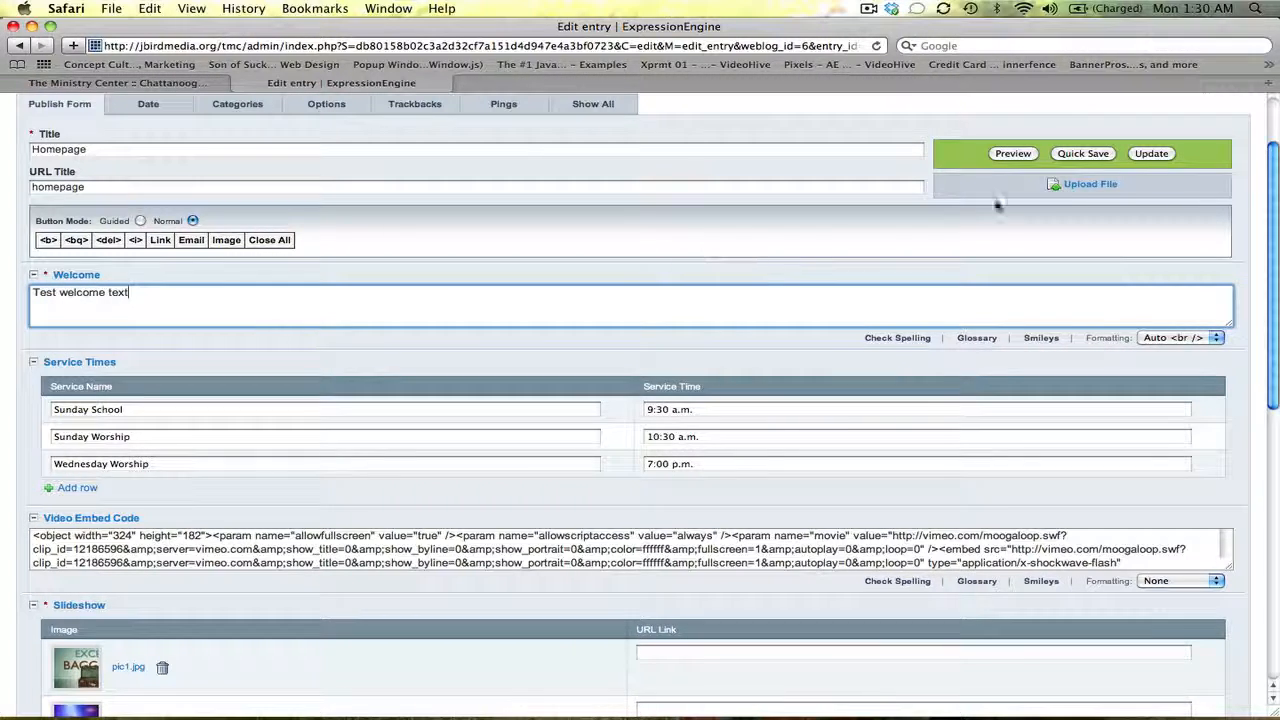
click(1149, 160)
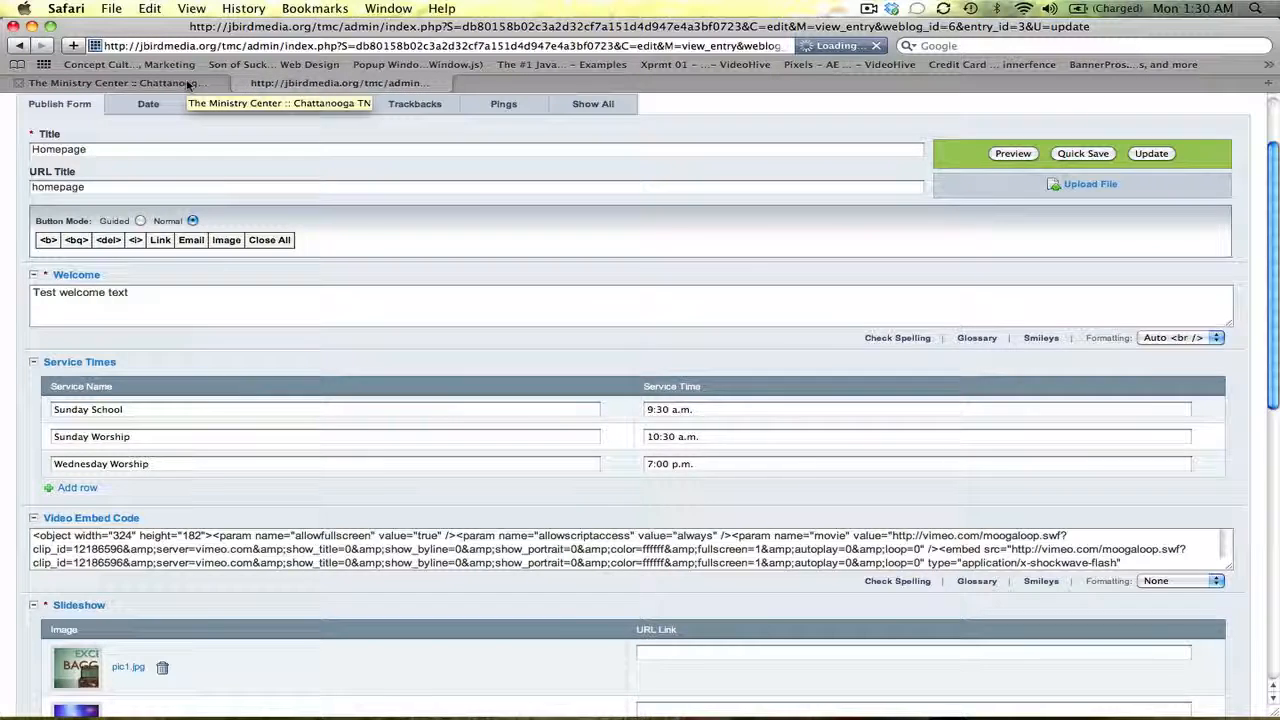
Reload the live homepage to confirm the new welcome text, then reopen the Homepage entry
click(187, 84)
click(874, 47)
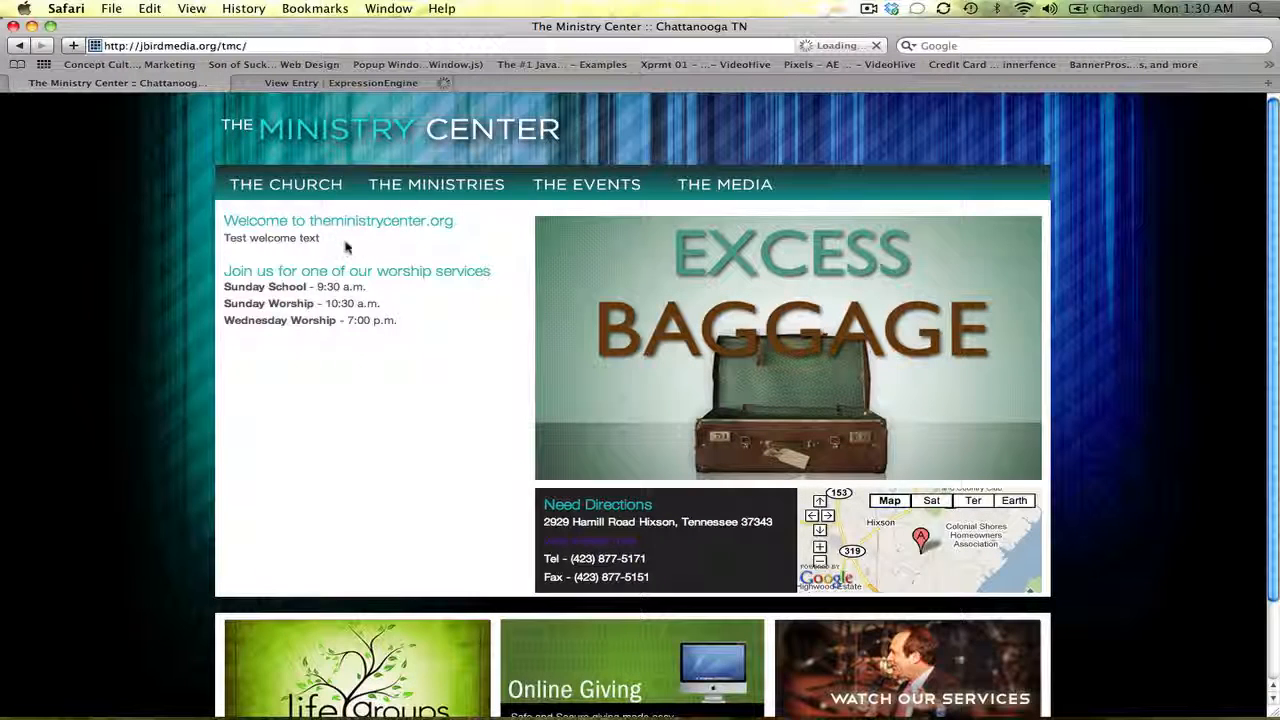
drag(337, 240, 228, 243)
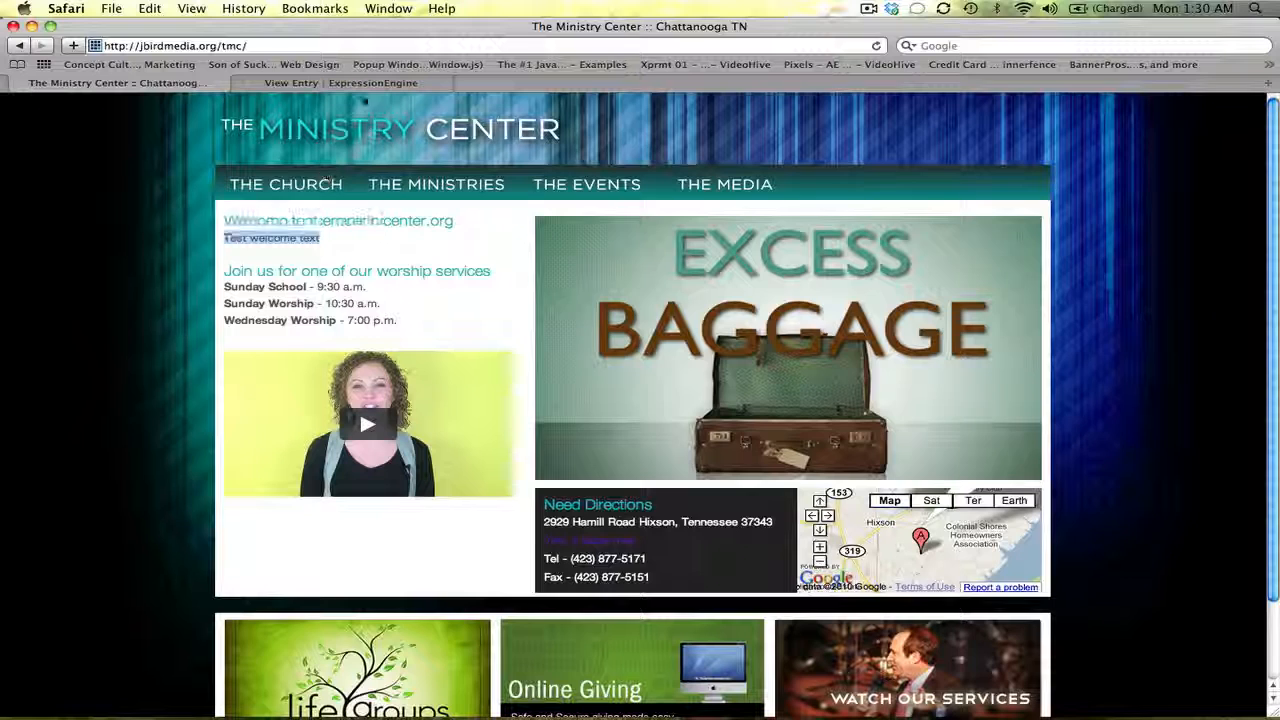
click(363, 85)
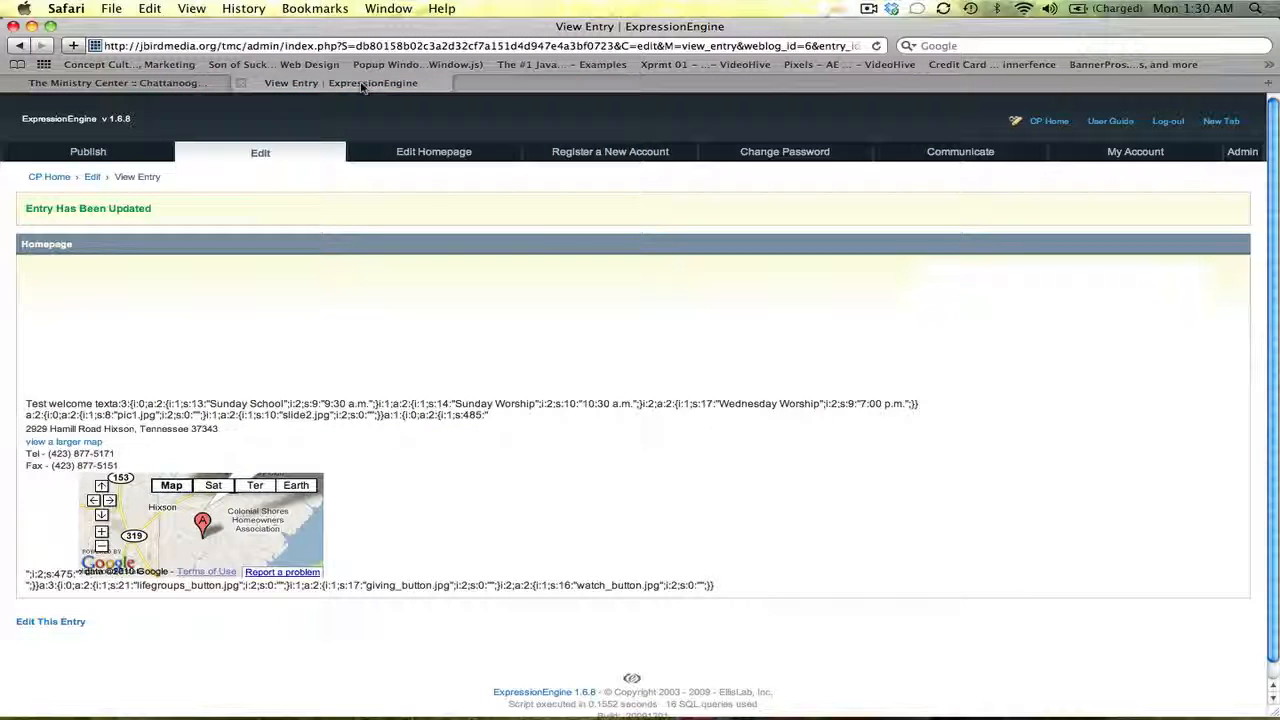
click(424, 156)
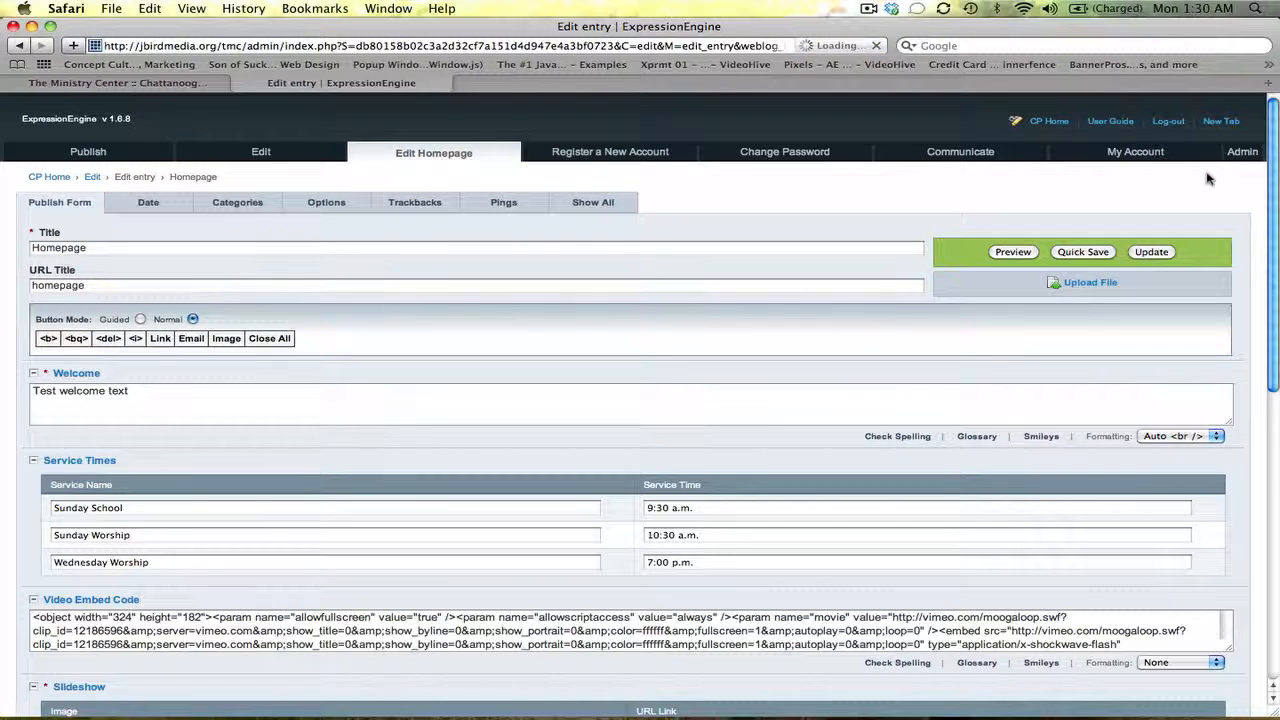
Copy the Lorem Ipsum placeholder paragraph from Coda's saved clips and go back to Safari
click(357, 686)
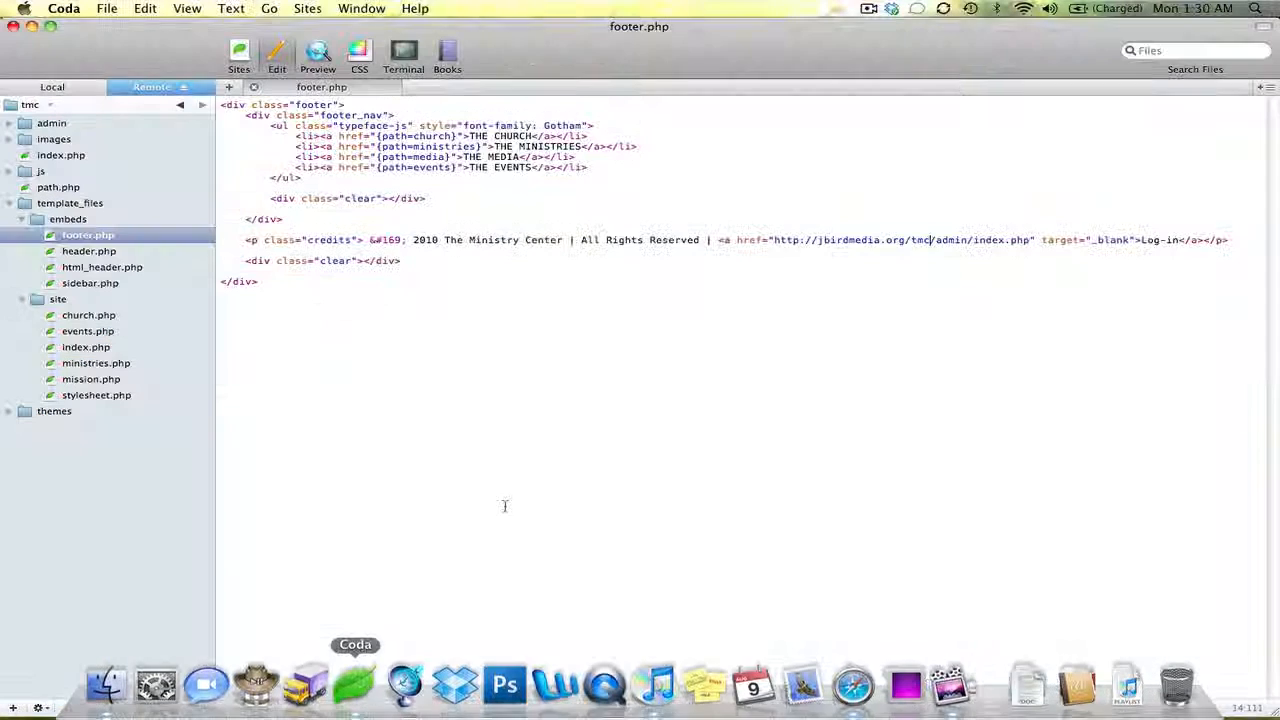
click(391, 707)
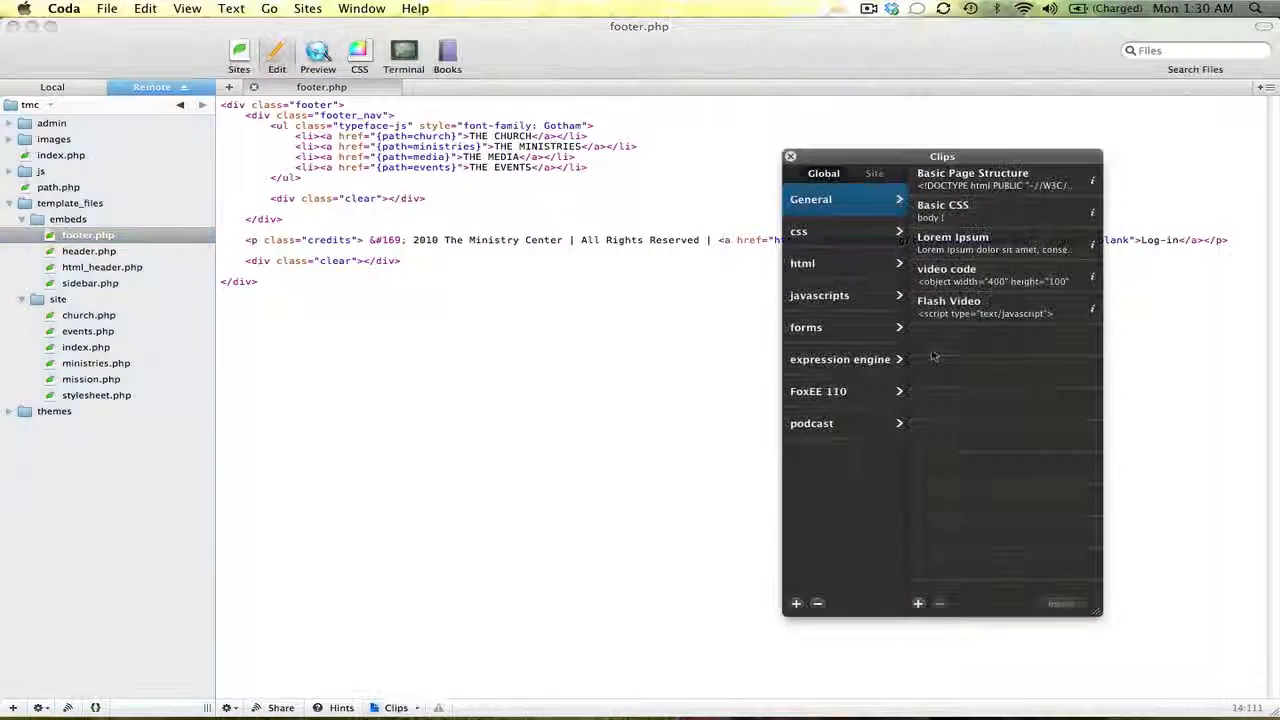
click(1092, 247)
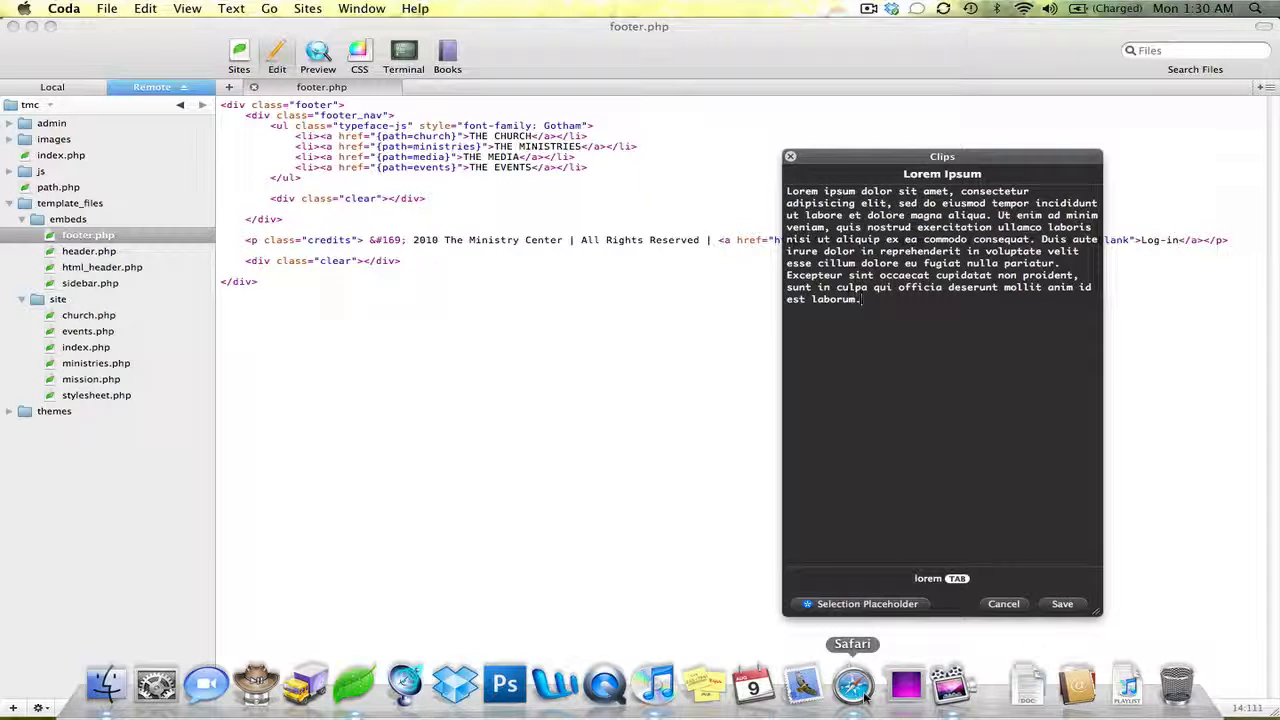
drag(894, 307, 758, 200)
key(super+c)
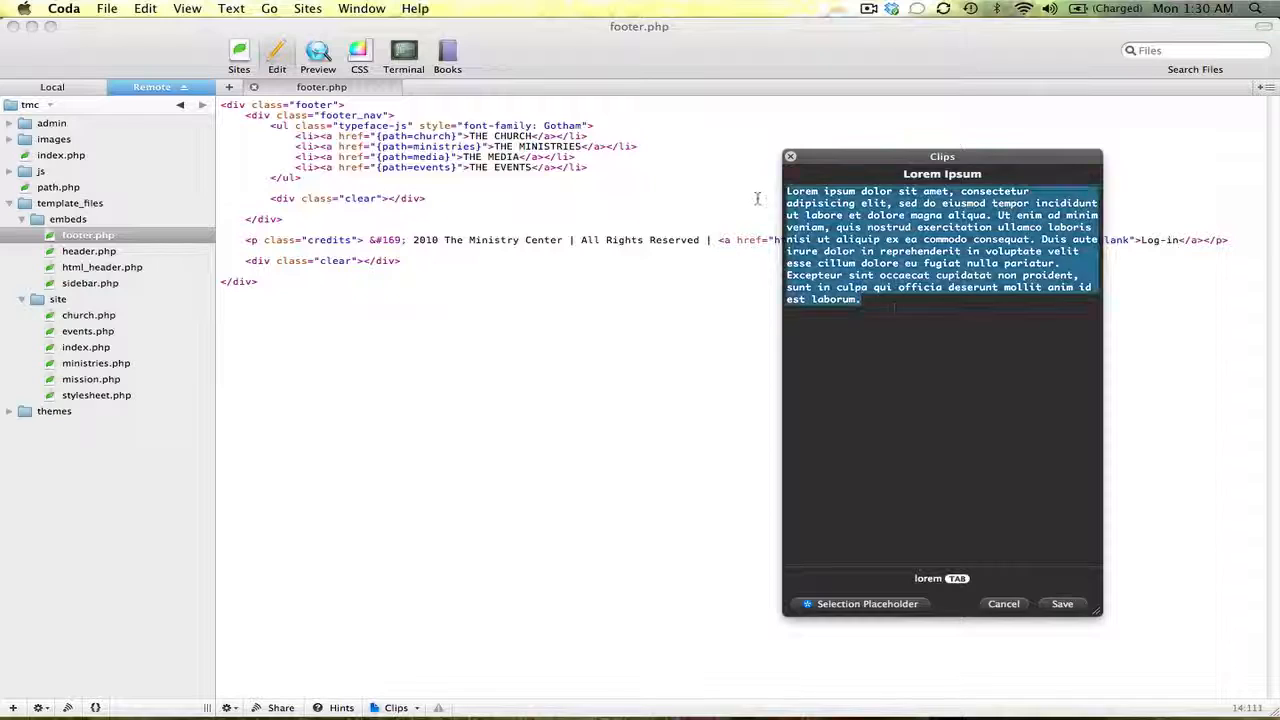
click(762, 696)
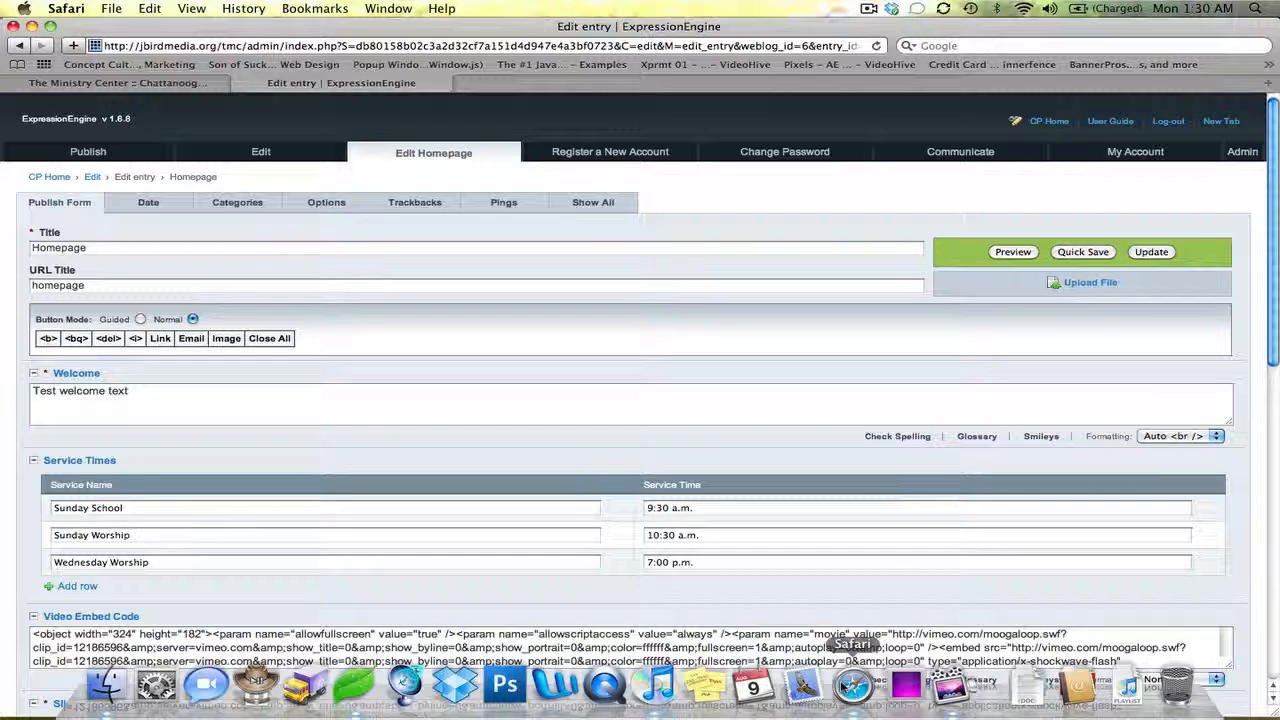
Paste the Lorem Ipsum paragraph over the Welcome text and check the live homepage
triple_click(253, 407)
key(super+v)
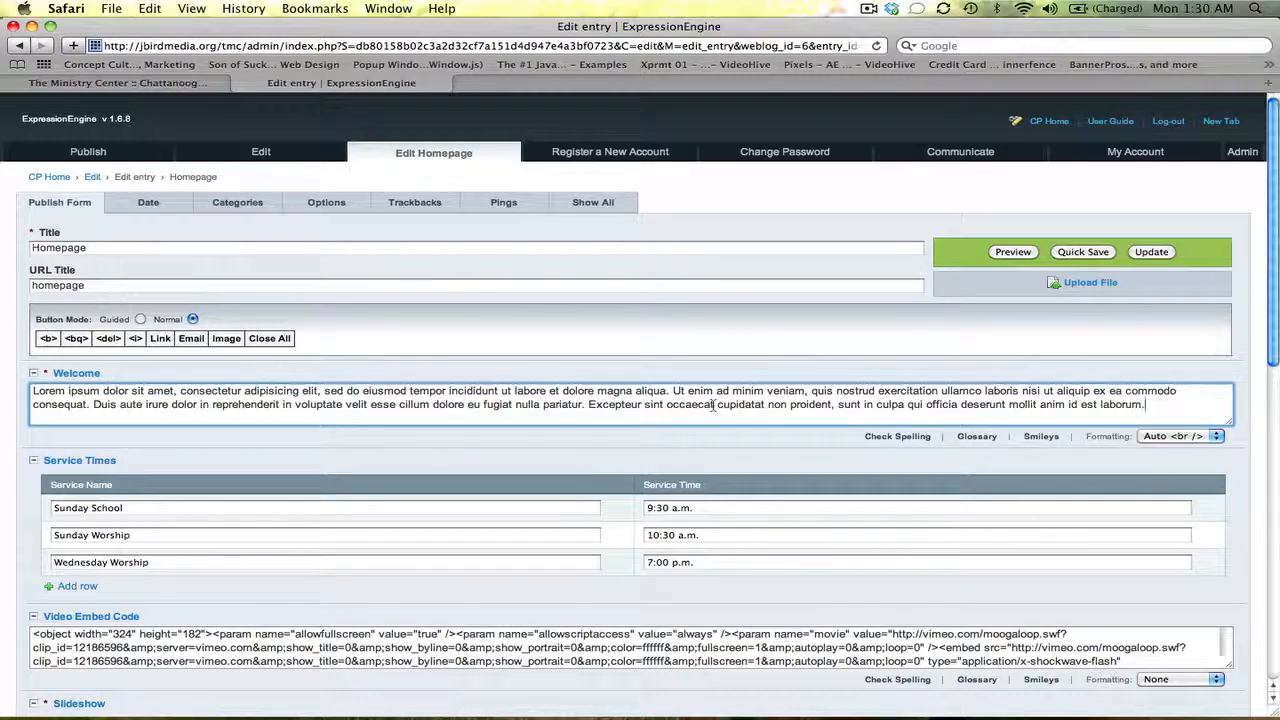
drag(1275, 312, 1275, 342)
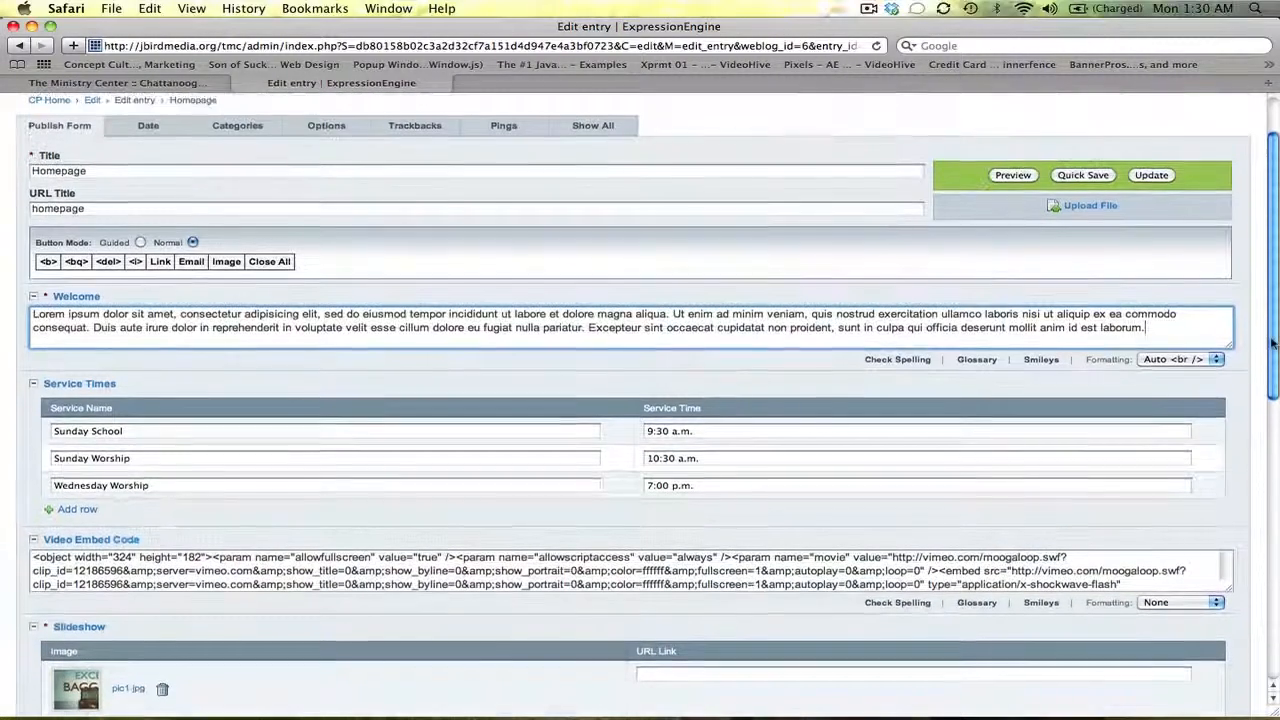
click(180, 82)
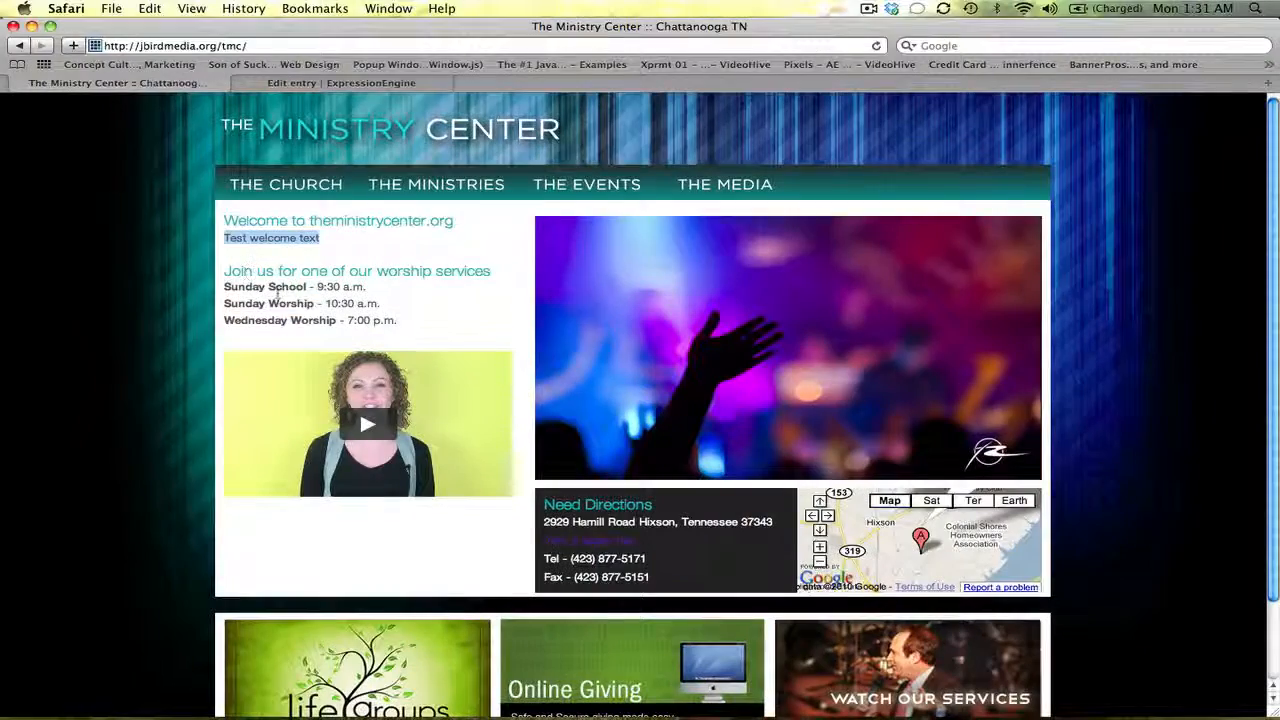
click(362, 82)
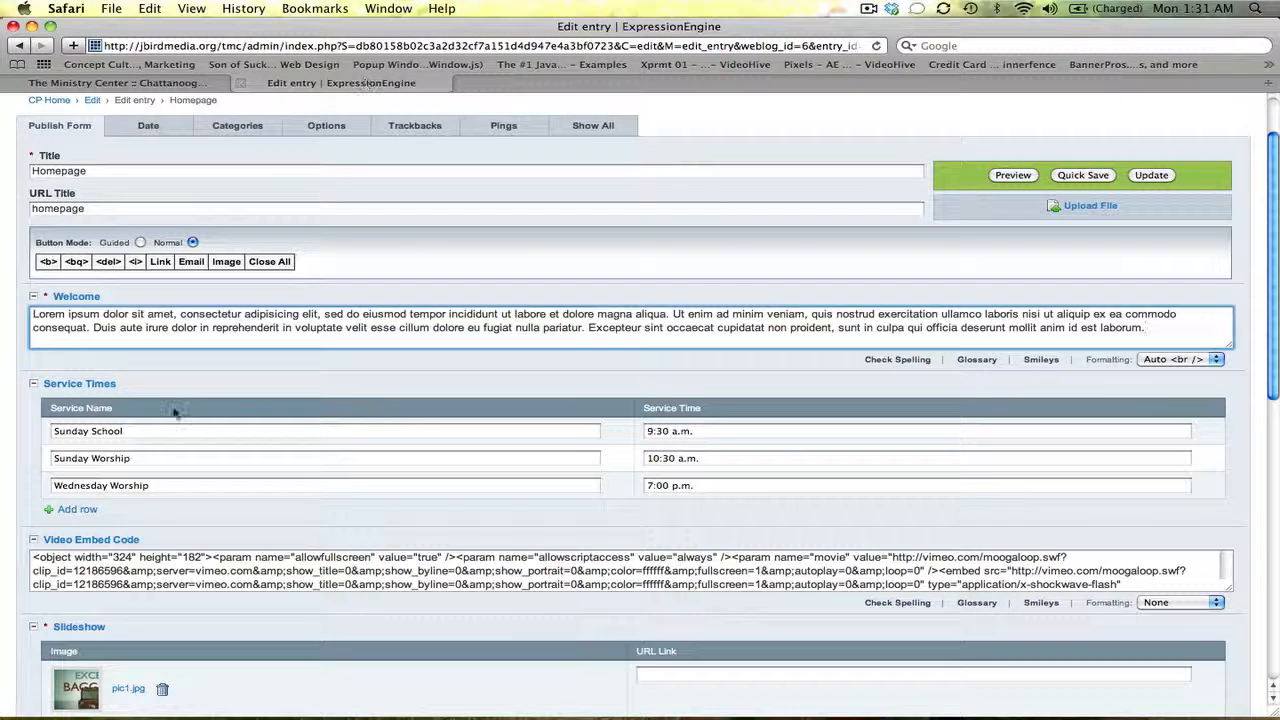
Compare the Sunday School 9:30 a.m. service time with the live site, then scroll down to Video Embed Code
triple_click(125, 434)
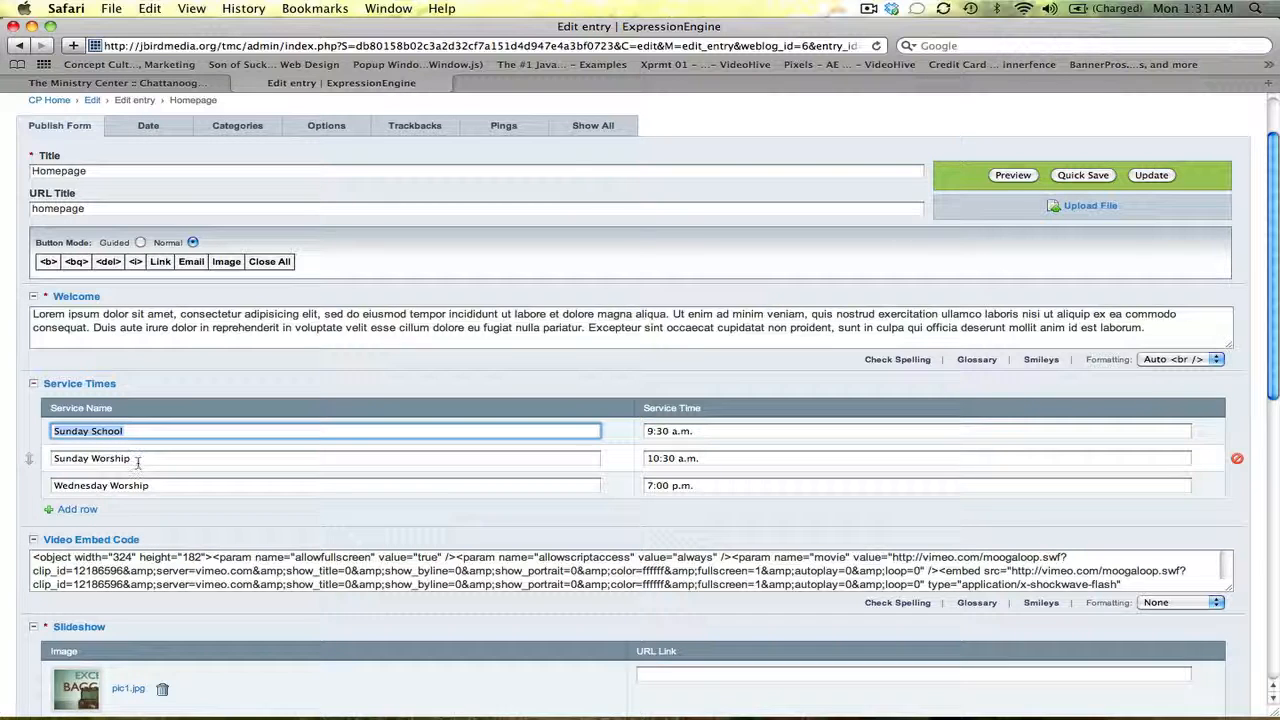
triple_click(175, 432)
click(707, 431)
click(158, 86)
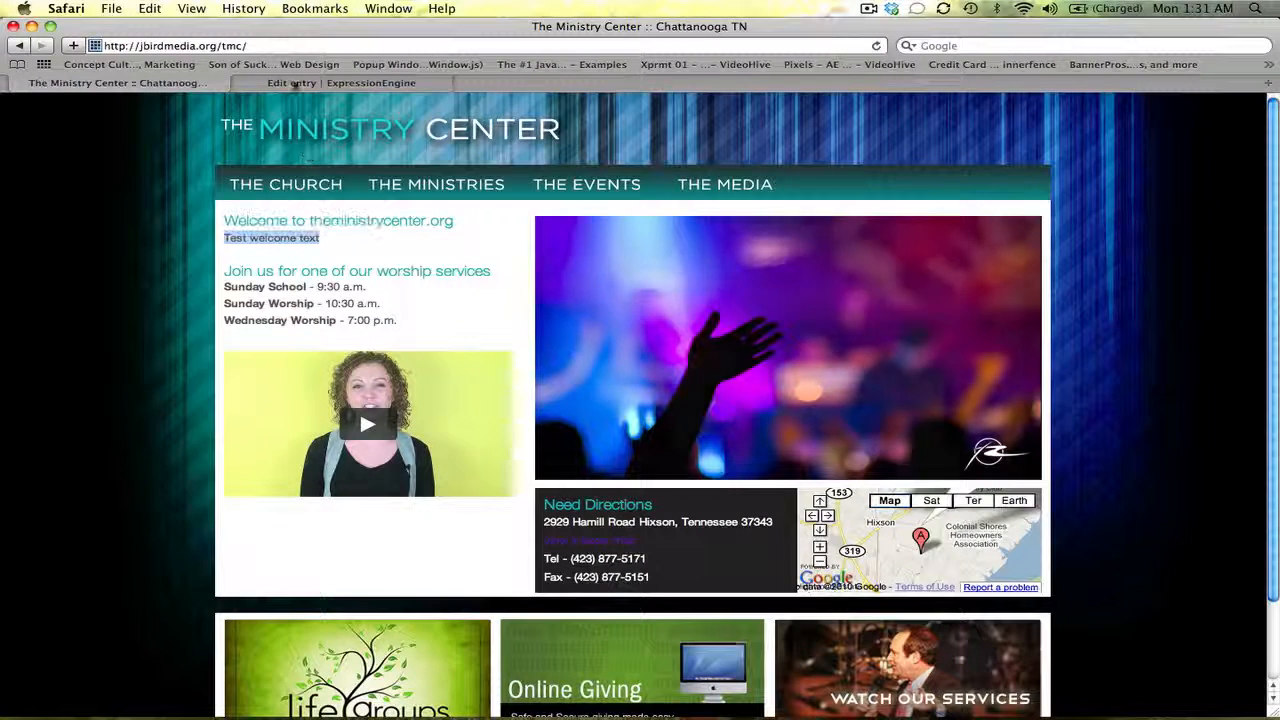
click(293, 84)
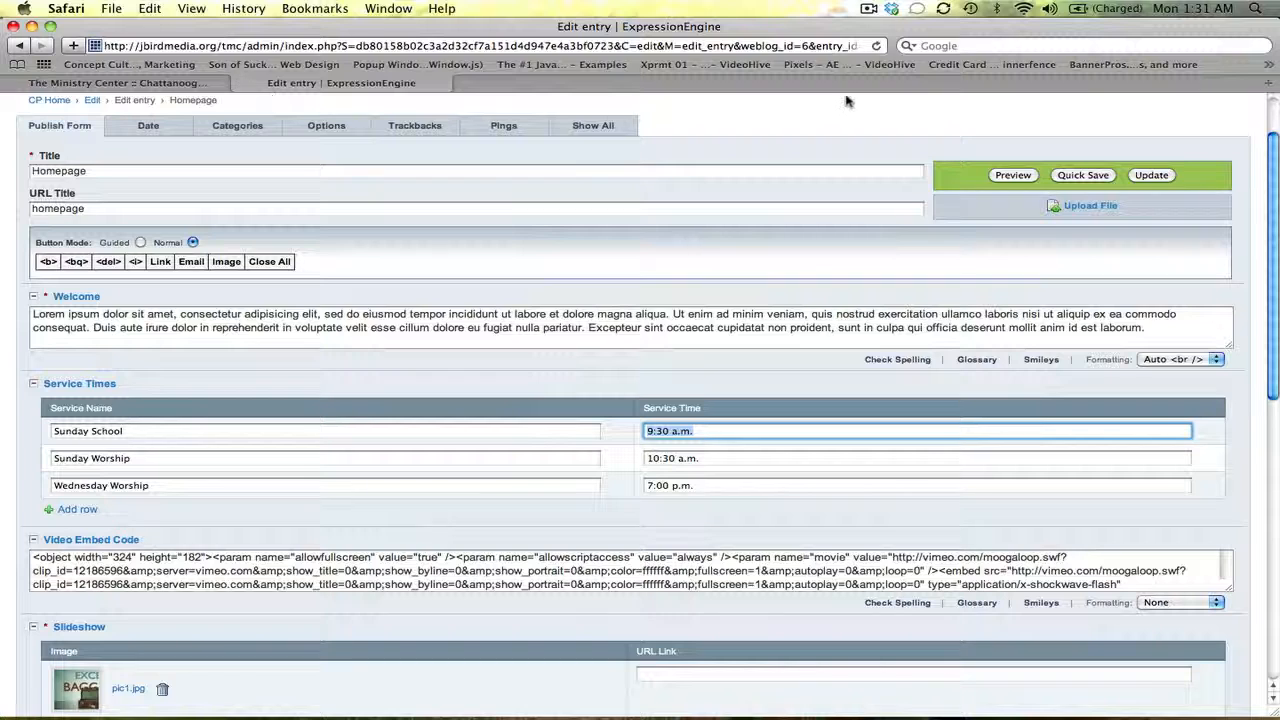
scroll(1018, 304, down, 4)
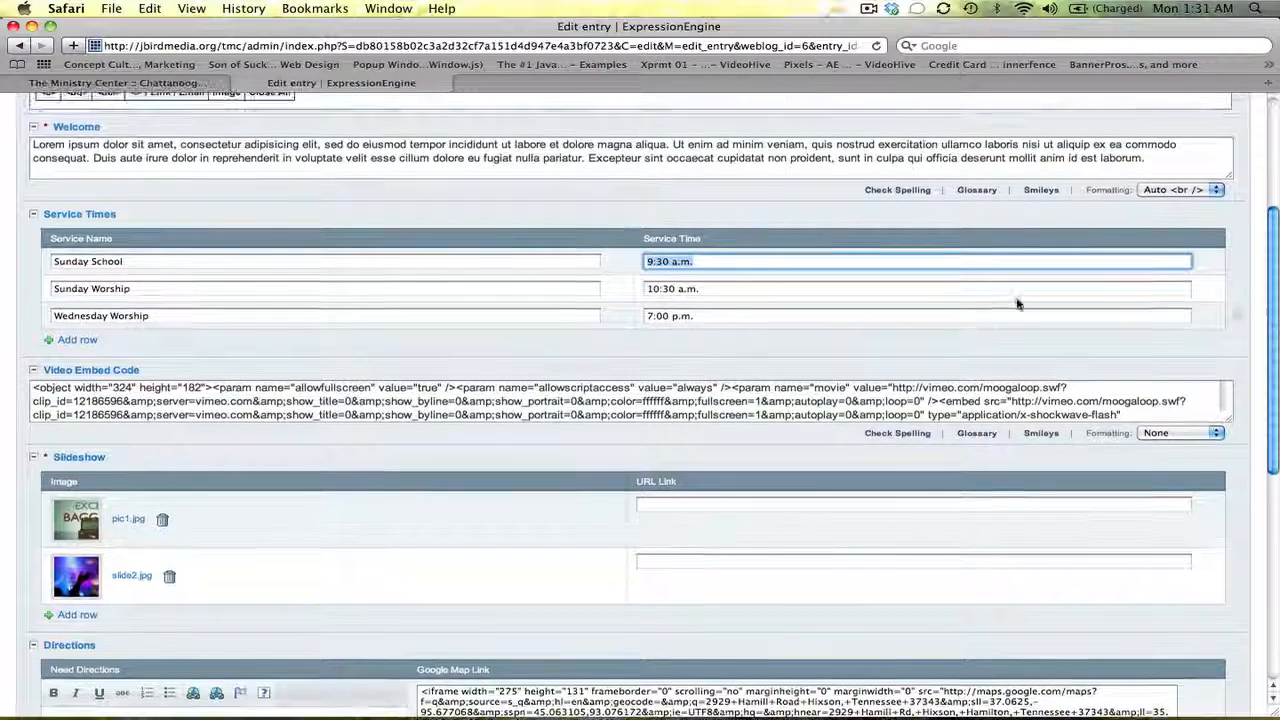
click(85, 343)
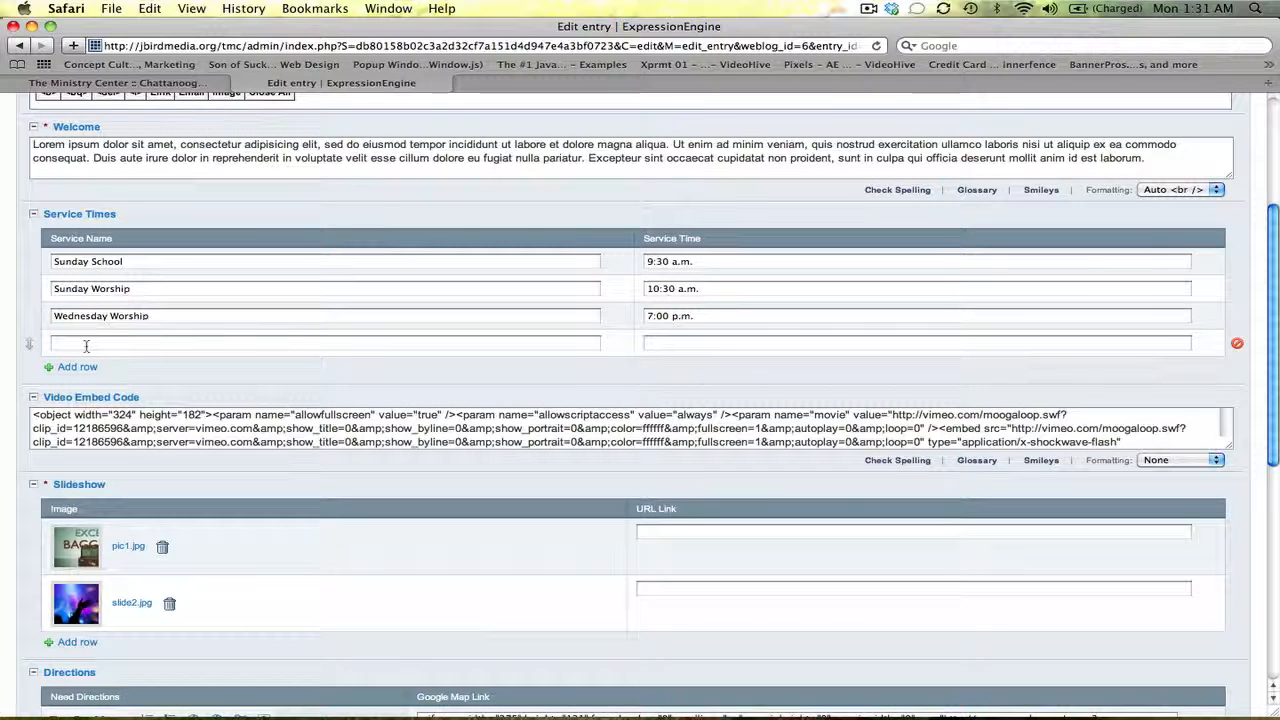
click(86, 345)
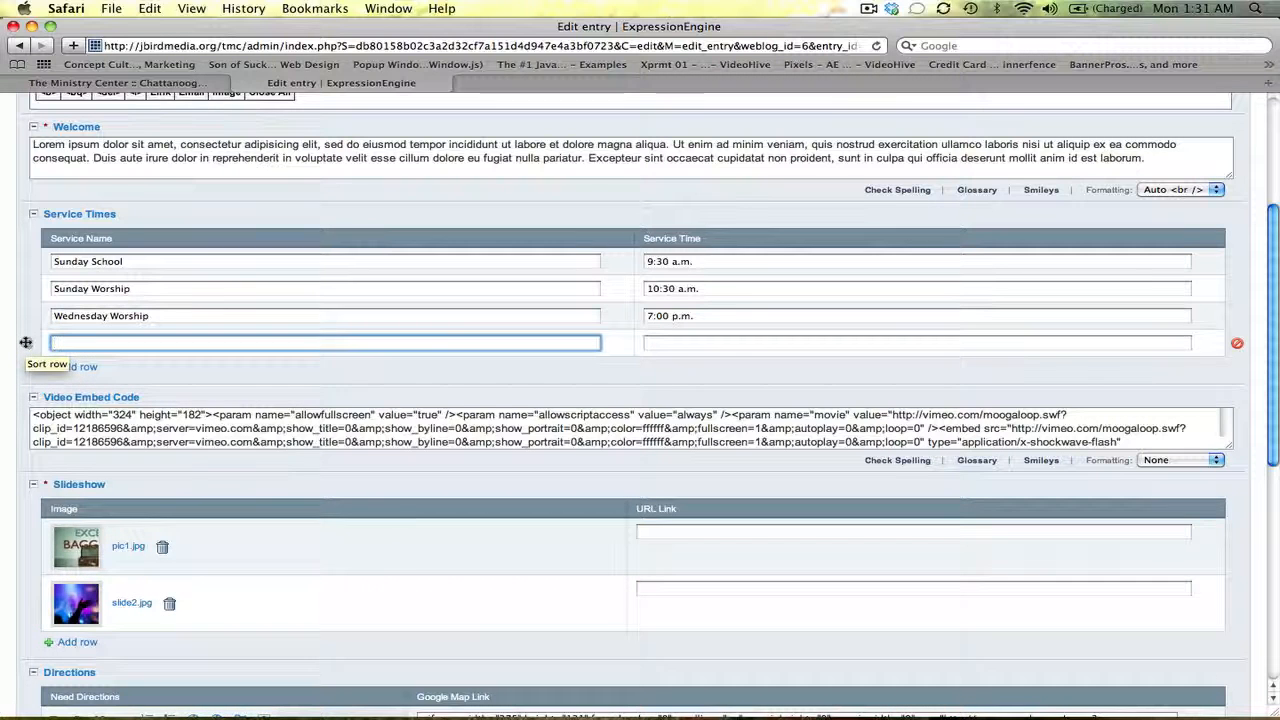
mouse_move(26, 343)
mouse_down()
mouse_move(28, 286)
mouse_move(28, 341)
mouse_up()
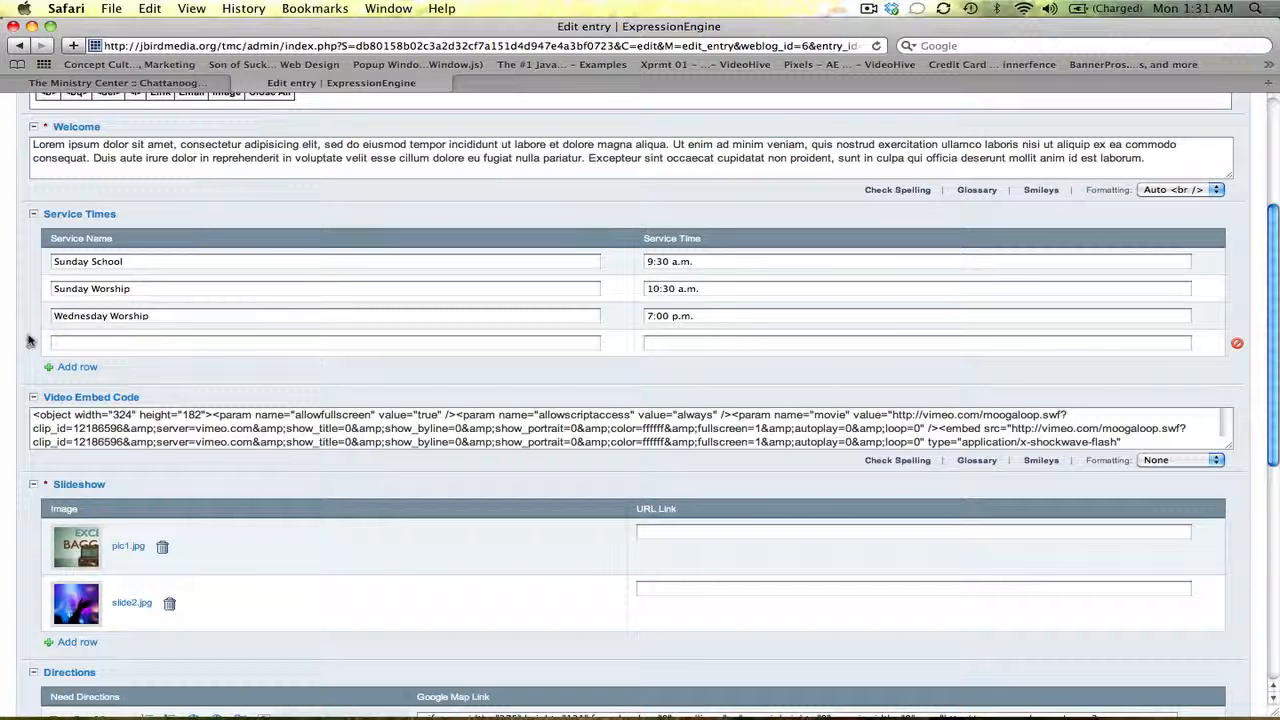
click(1237, 346)
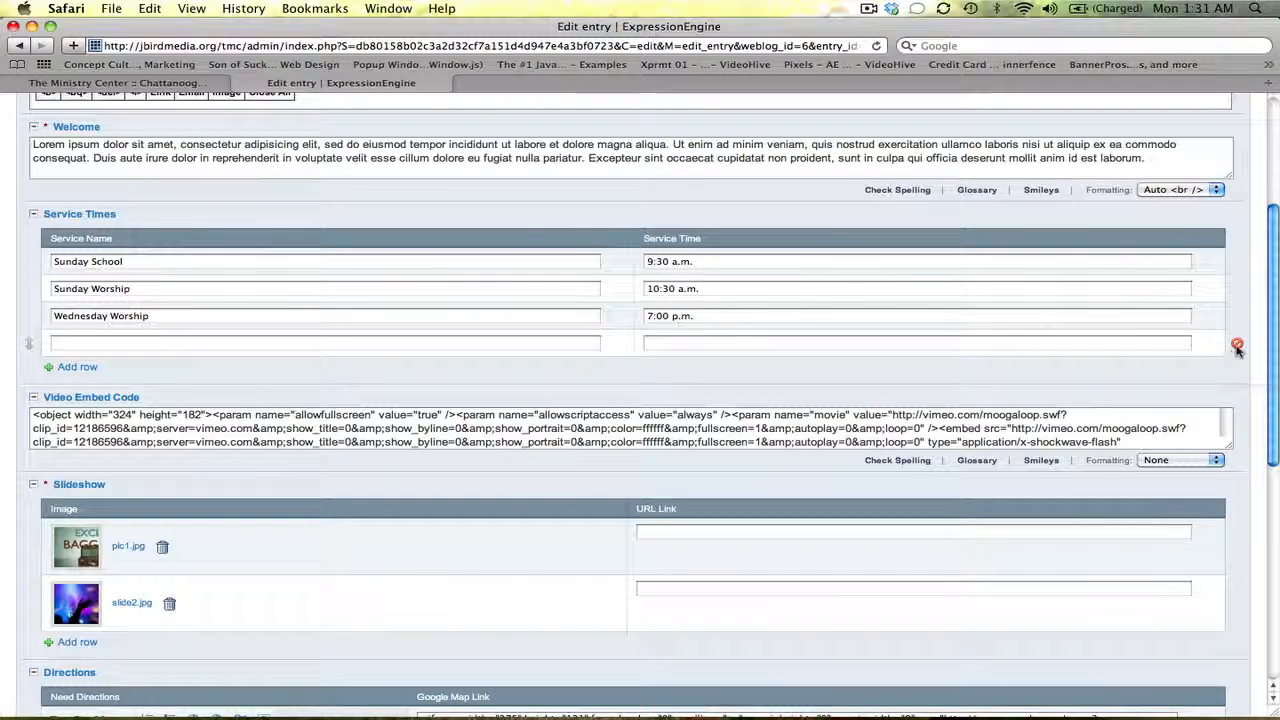
key(Return)
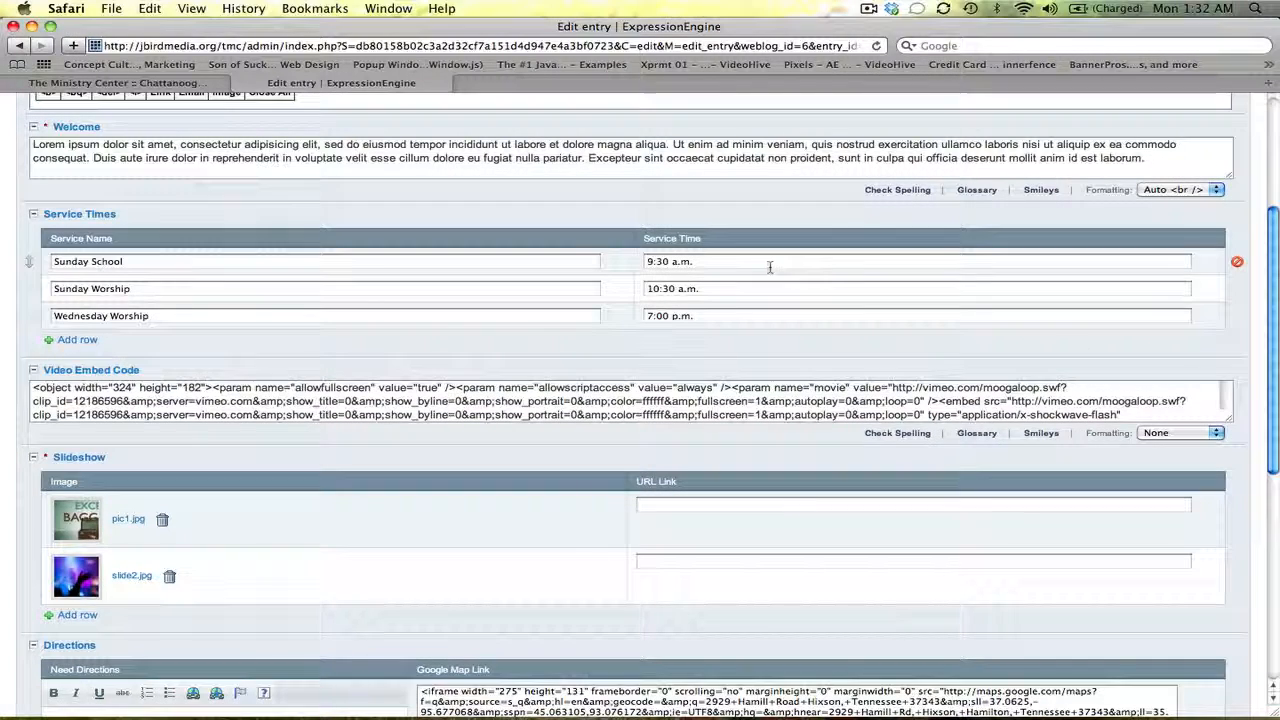
scroll(414, 155, up, 2)
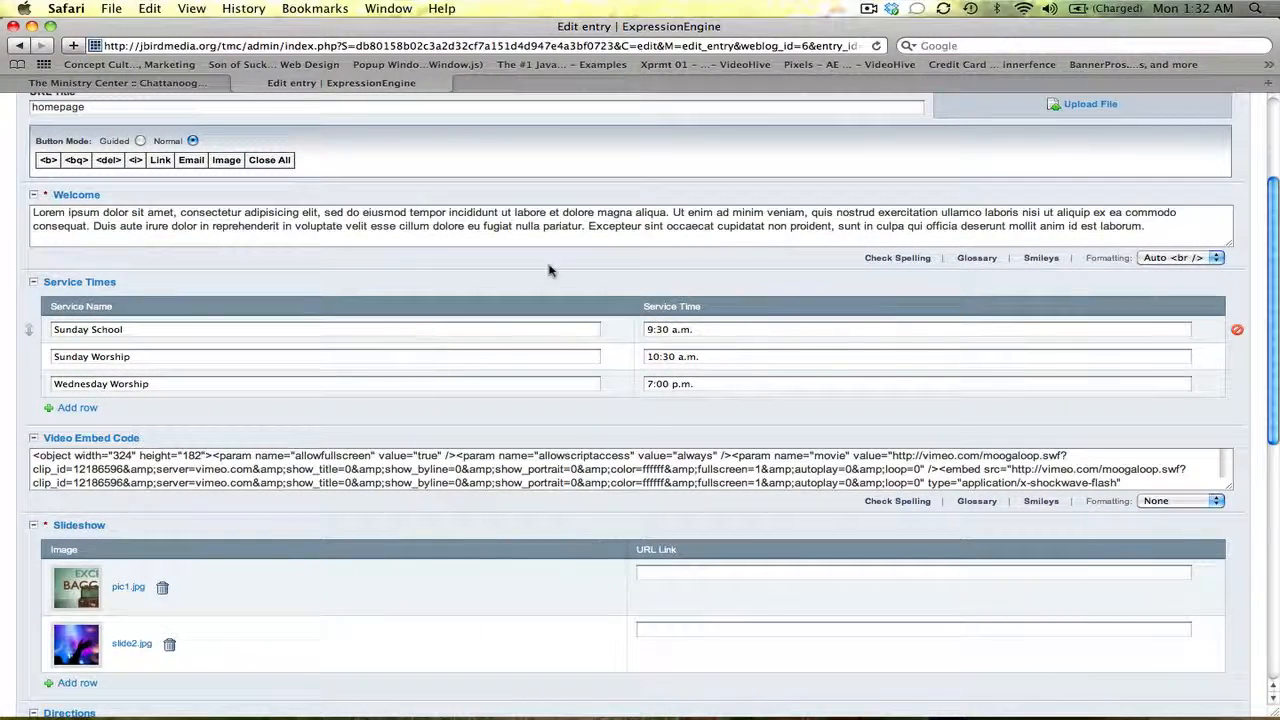
click(197, 84)
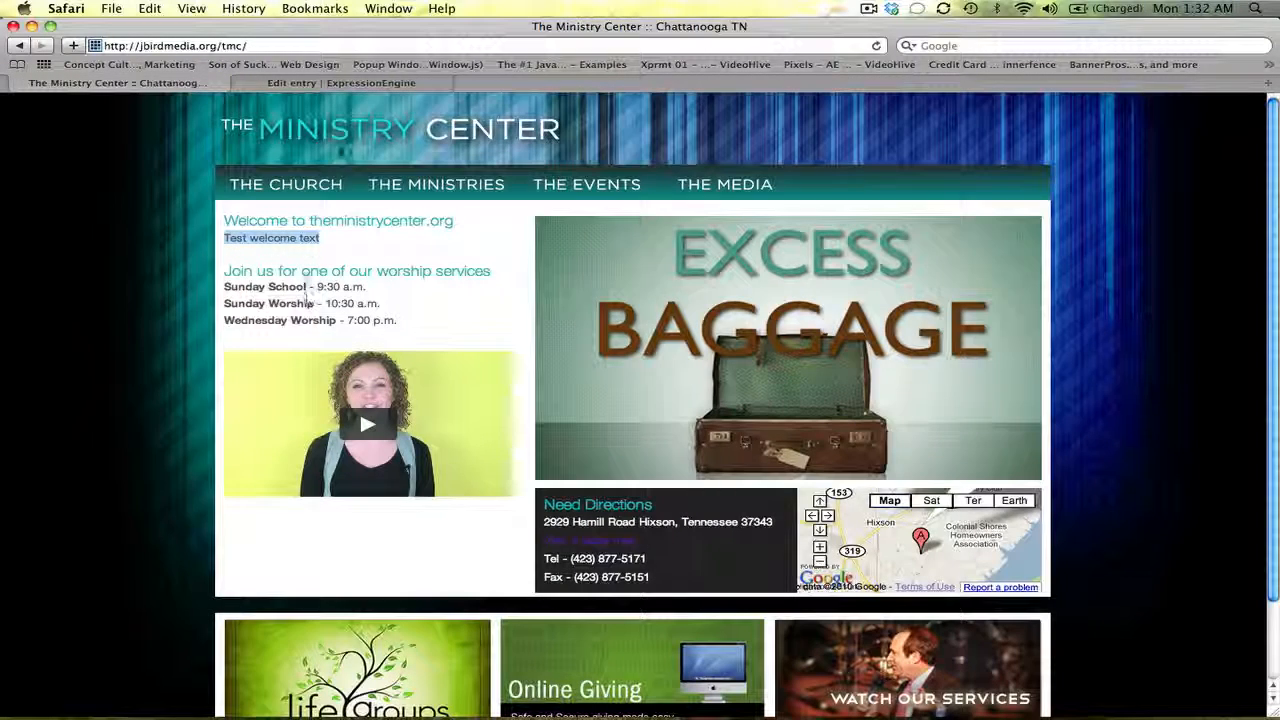
click(367, 83)
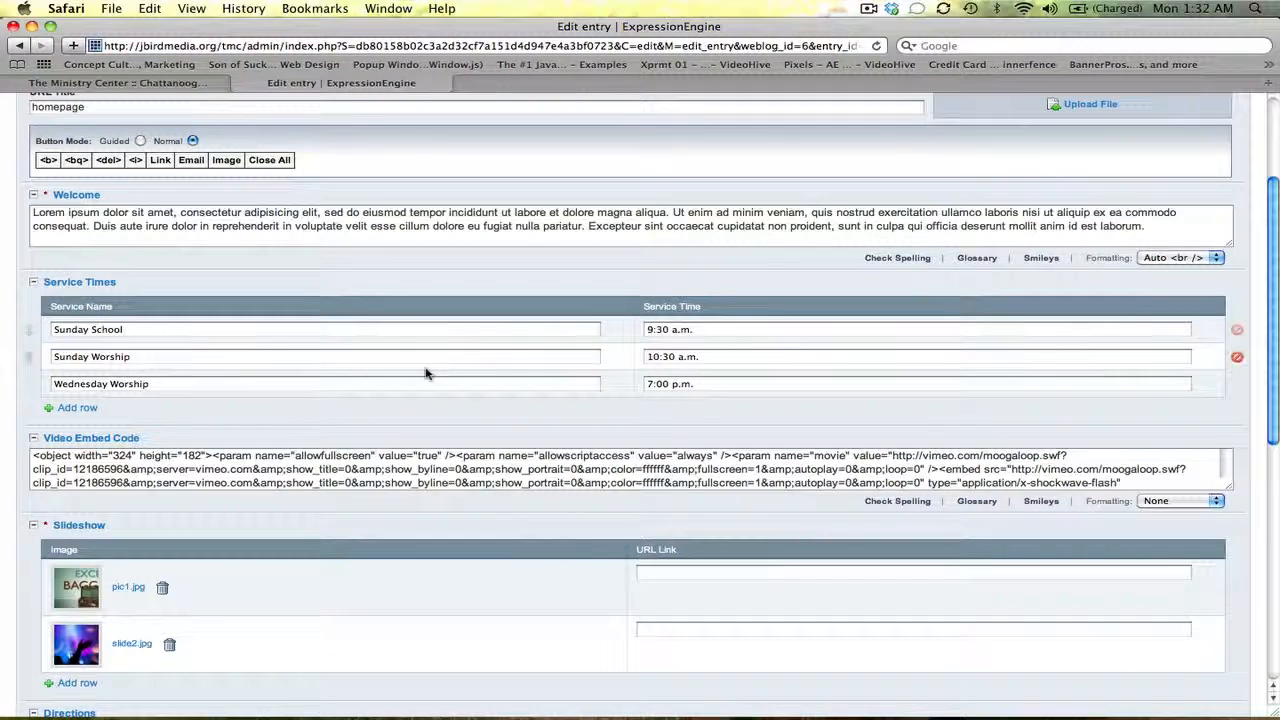
click(196, 86)
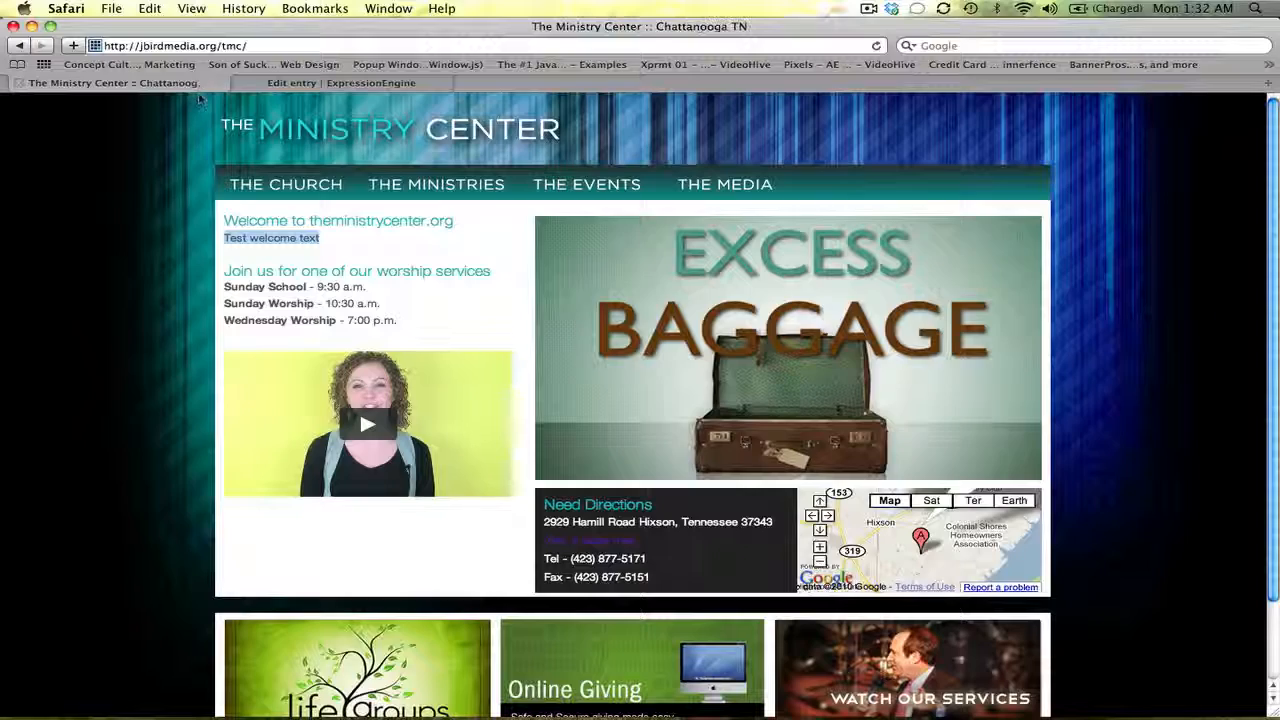
click(370, 84)
scroll(1045, 143, up, 5)
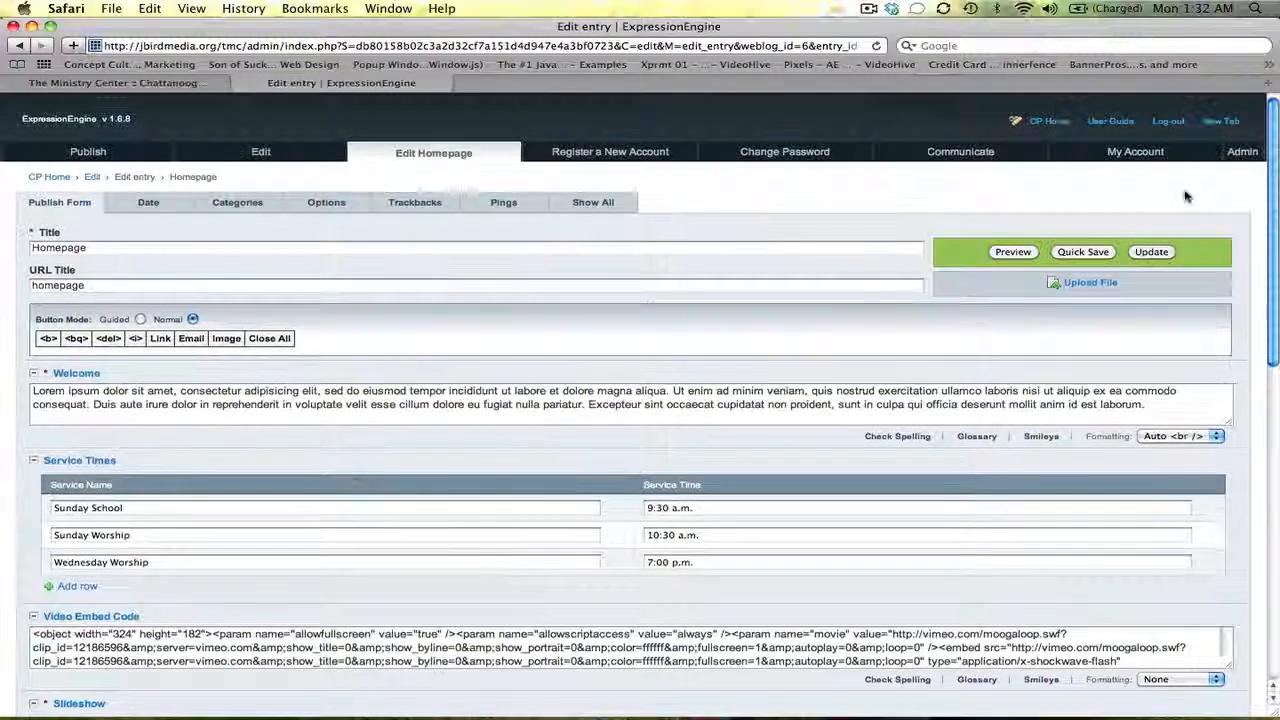
Update the entry, verify the Lorem ipsum welcome on the live homepage, and reopen Homepage for editing
click(1142, 252)
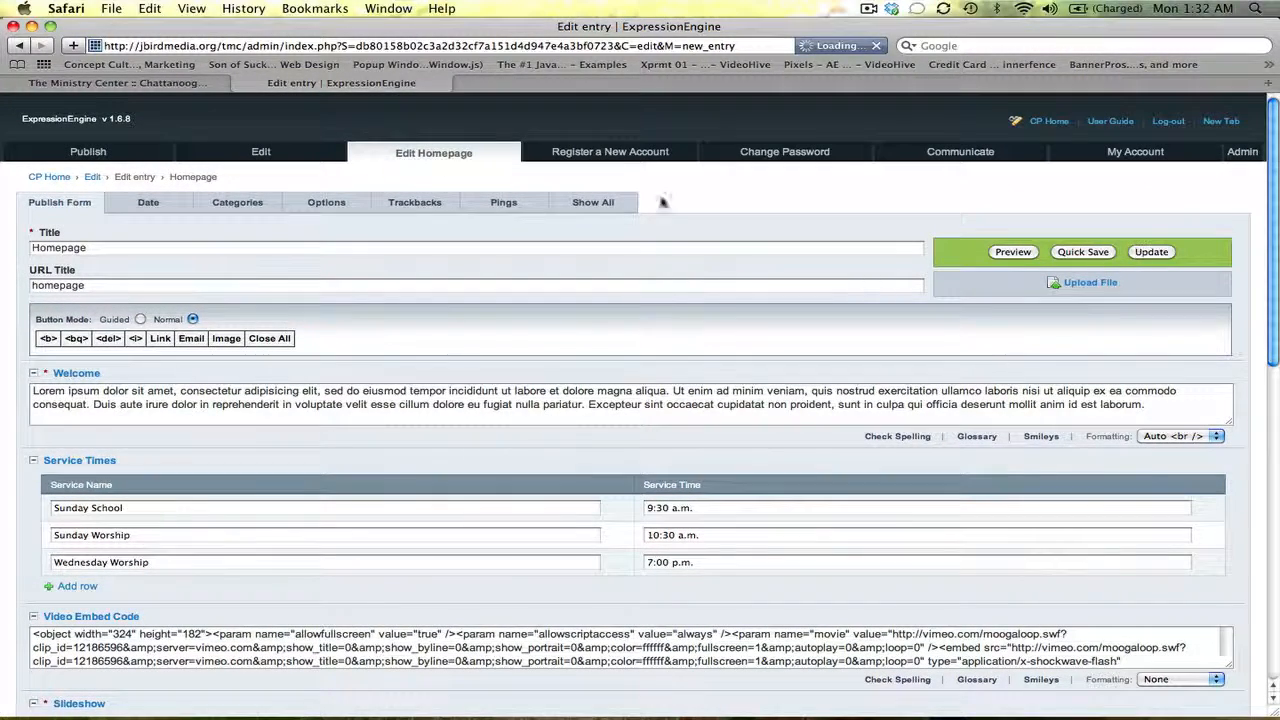
click(195, 84)
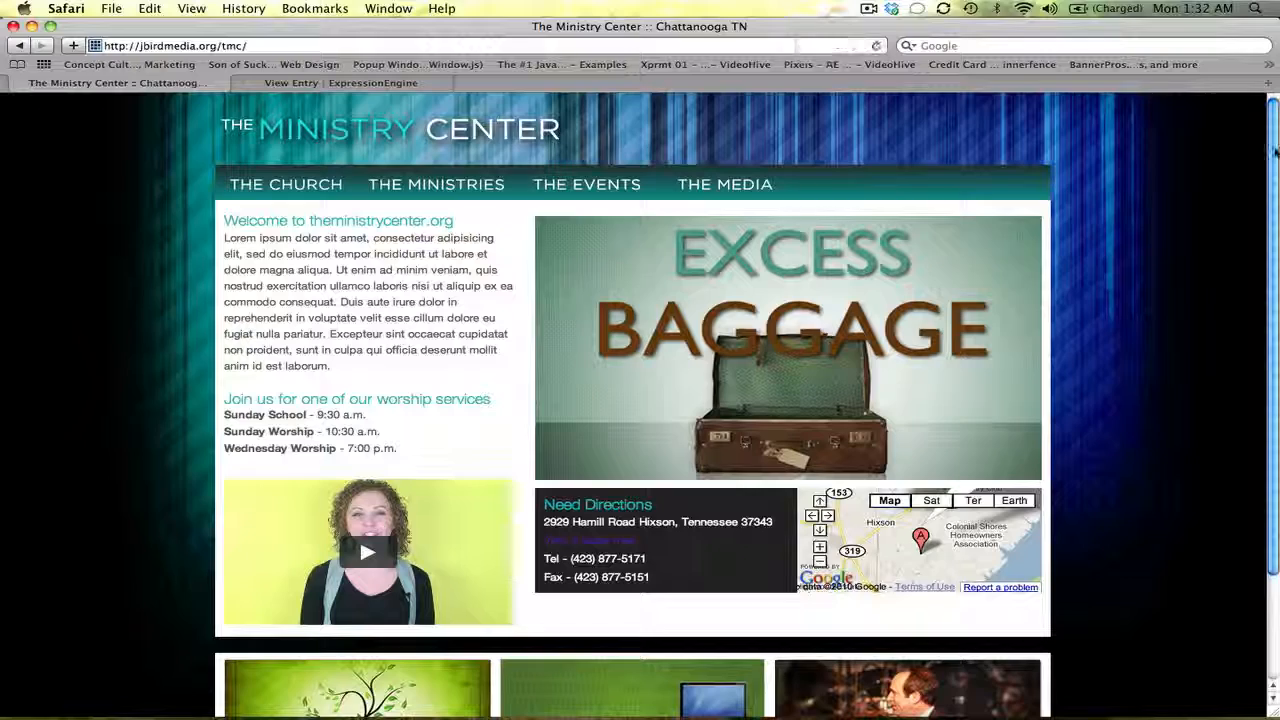
drag(1276, 150, 1272, 248)
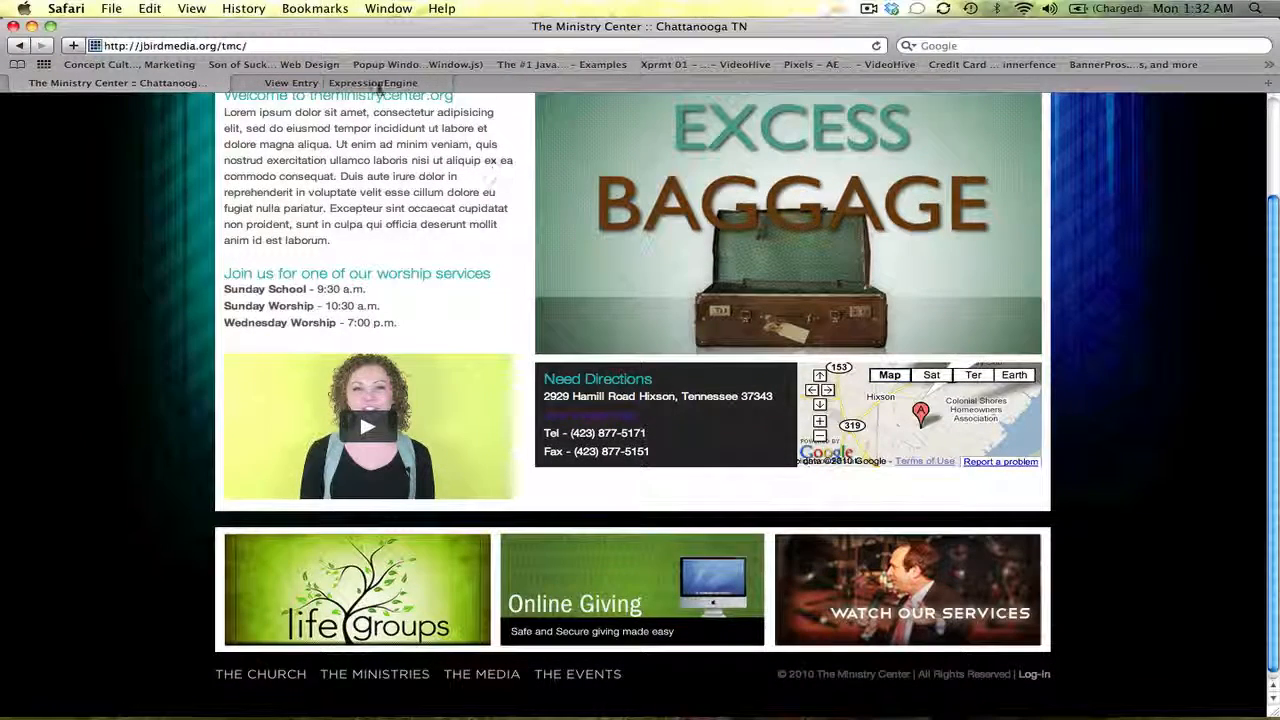
click(377, 86)
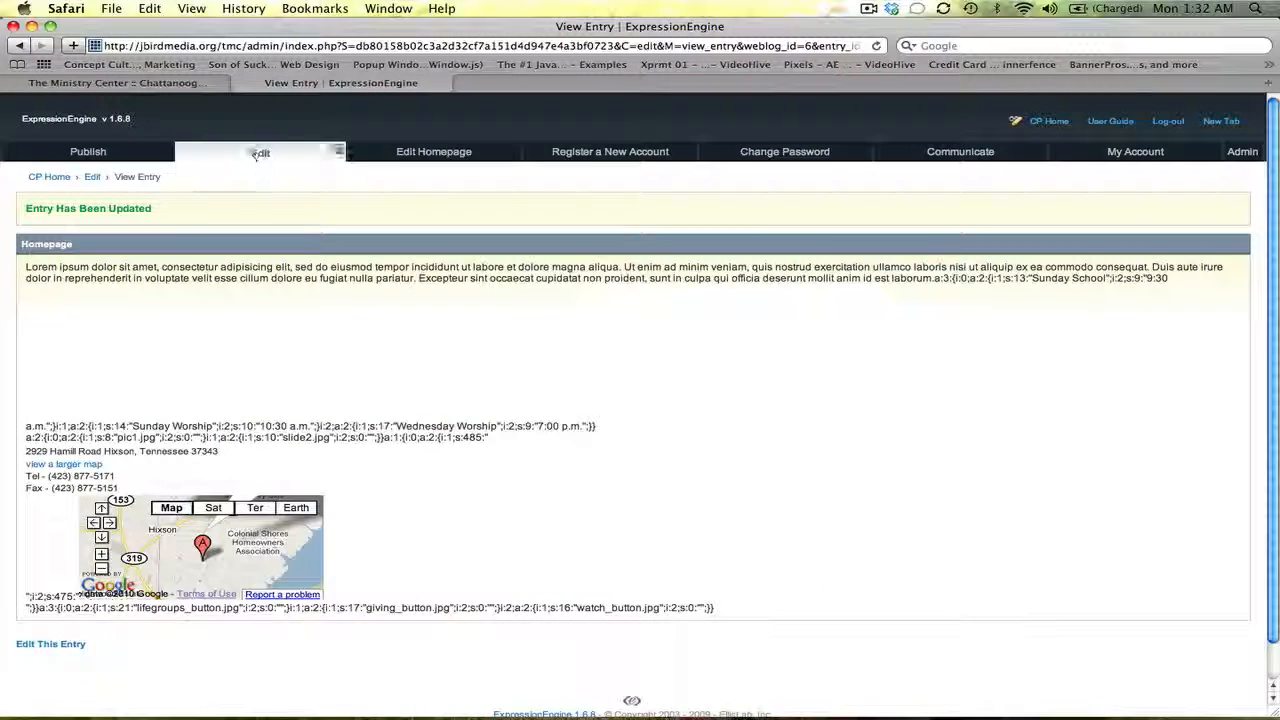
click(405, 155)
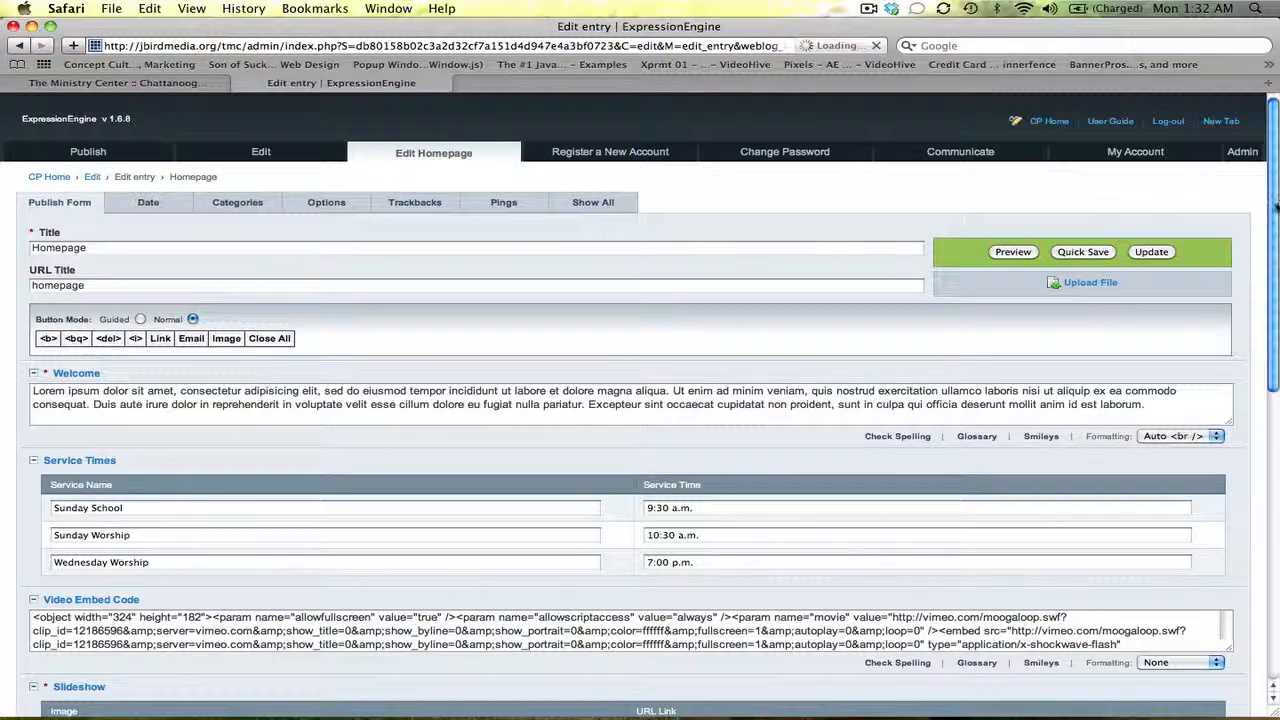
Inspect the video embed code's width 324 and height 182, then view the live homepage
drag(1276, 206, 1277, 327)
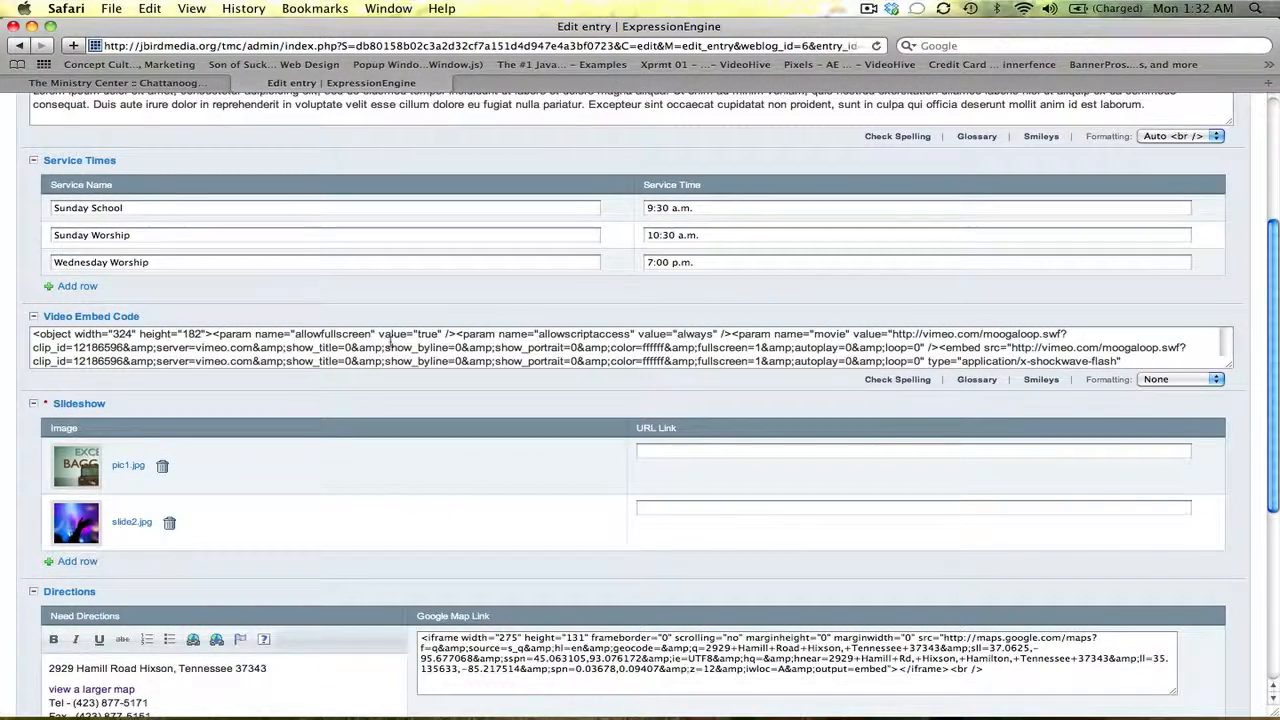
click(432, 348)
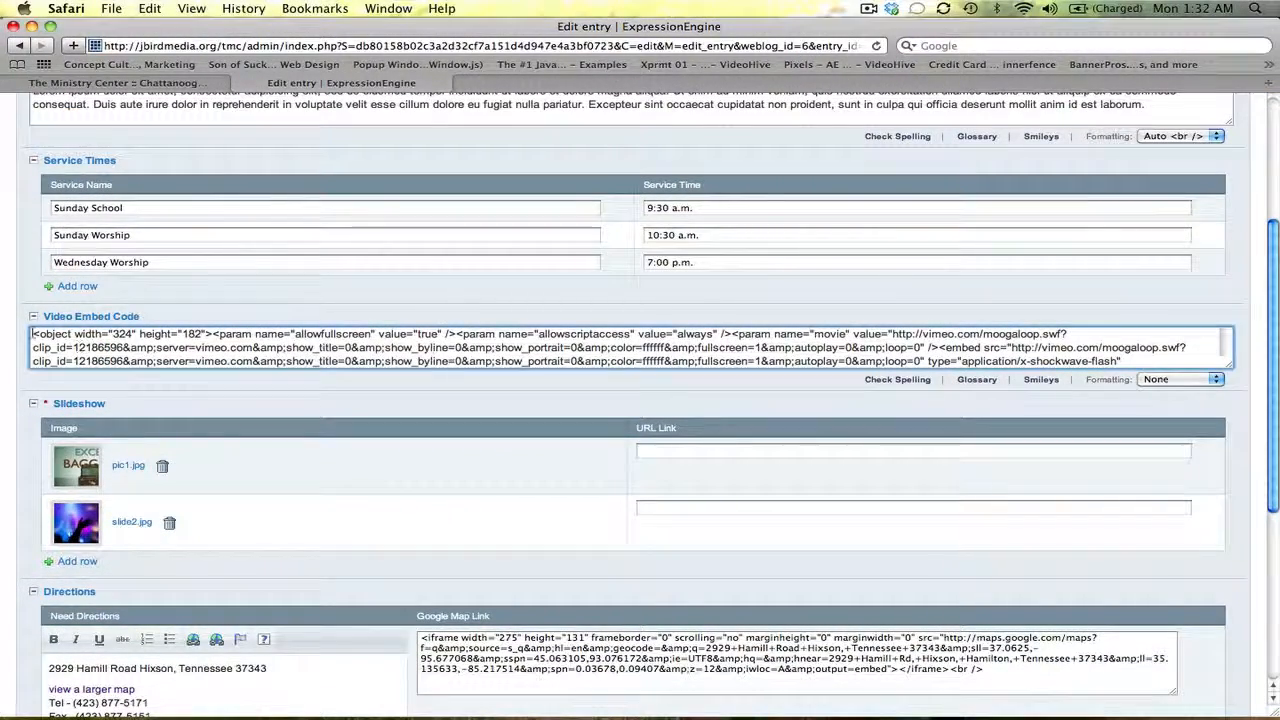
key(super+a)
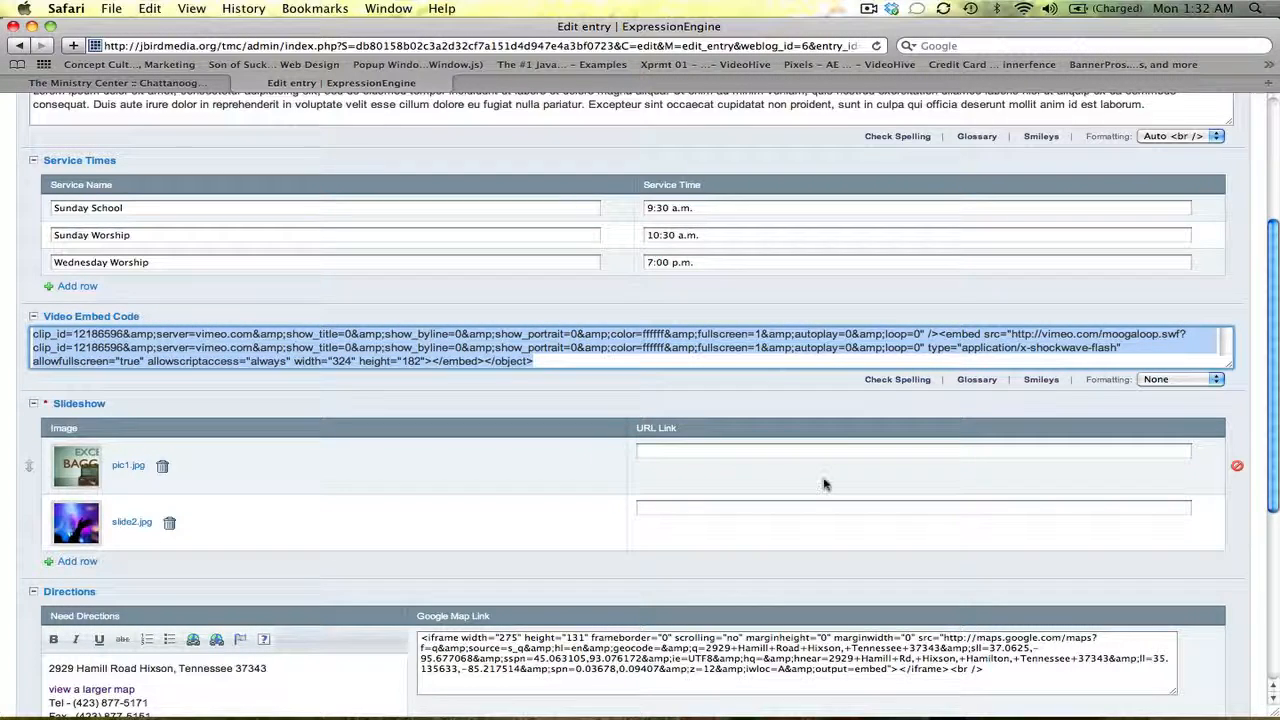
scroll(843, 377, up, 3)
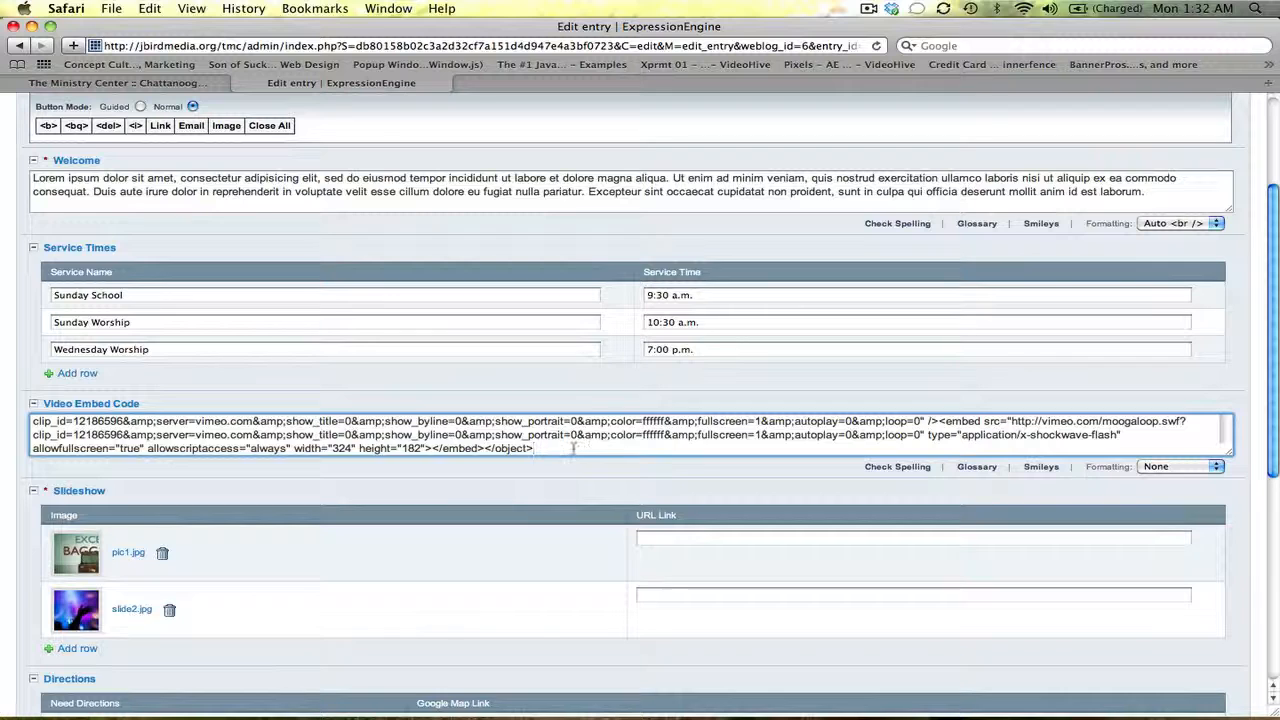
drag(573, 448, 24, 404)
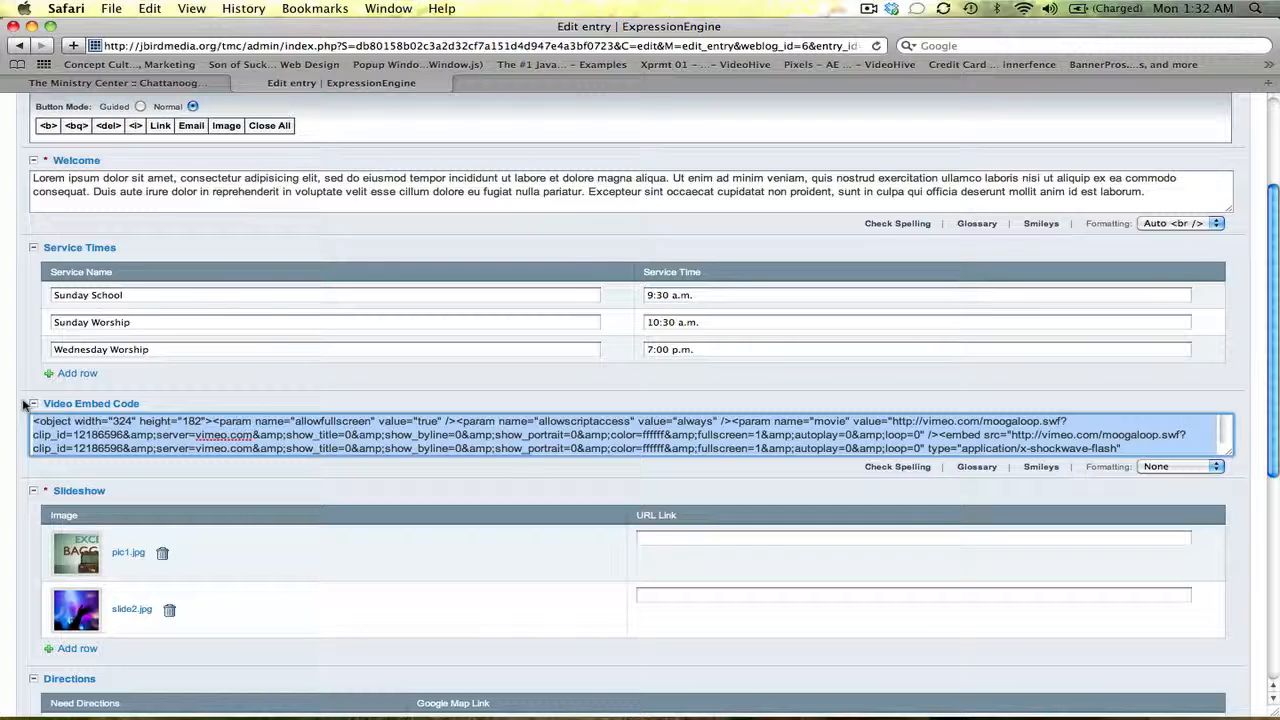
click(131, 423)
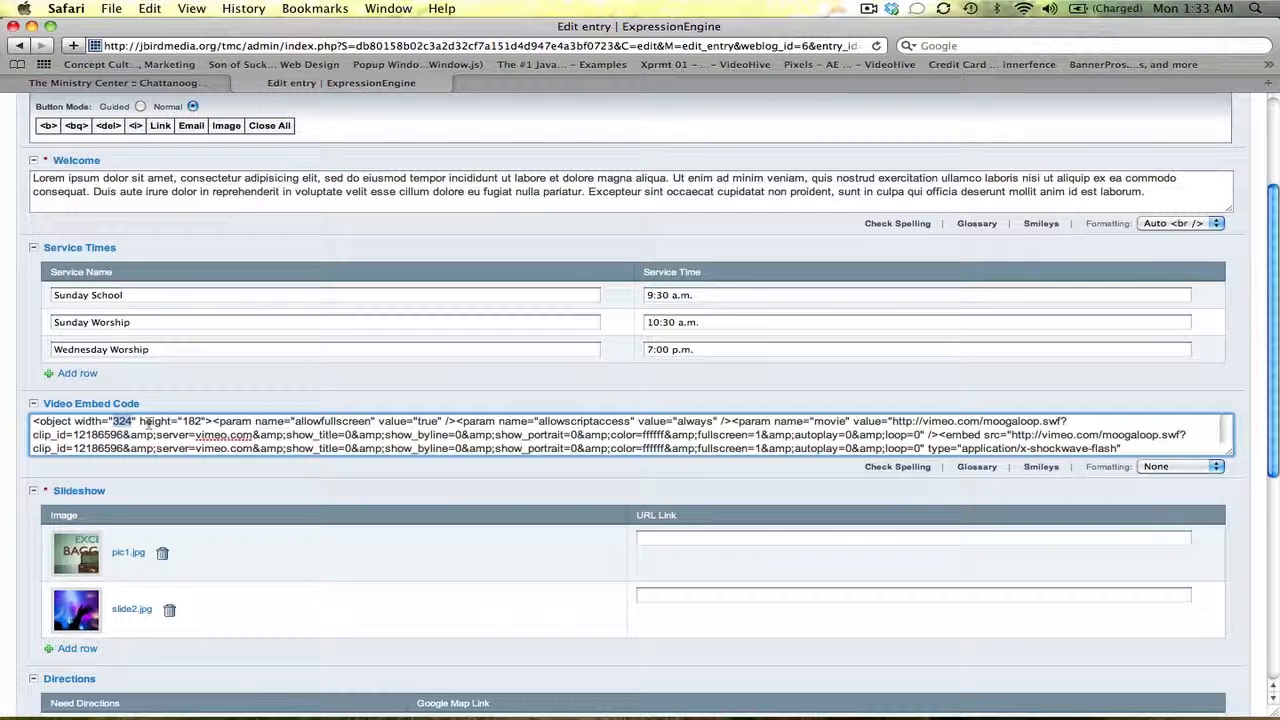
click(201, 421)
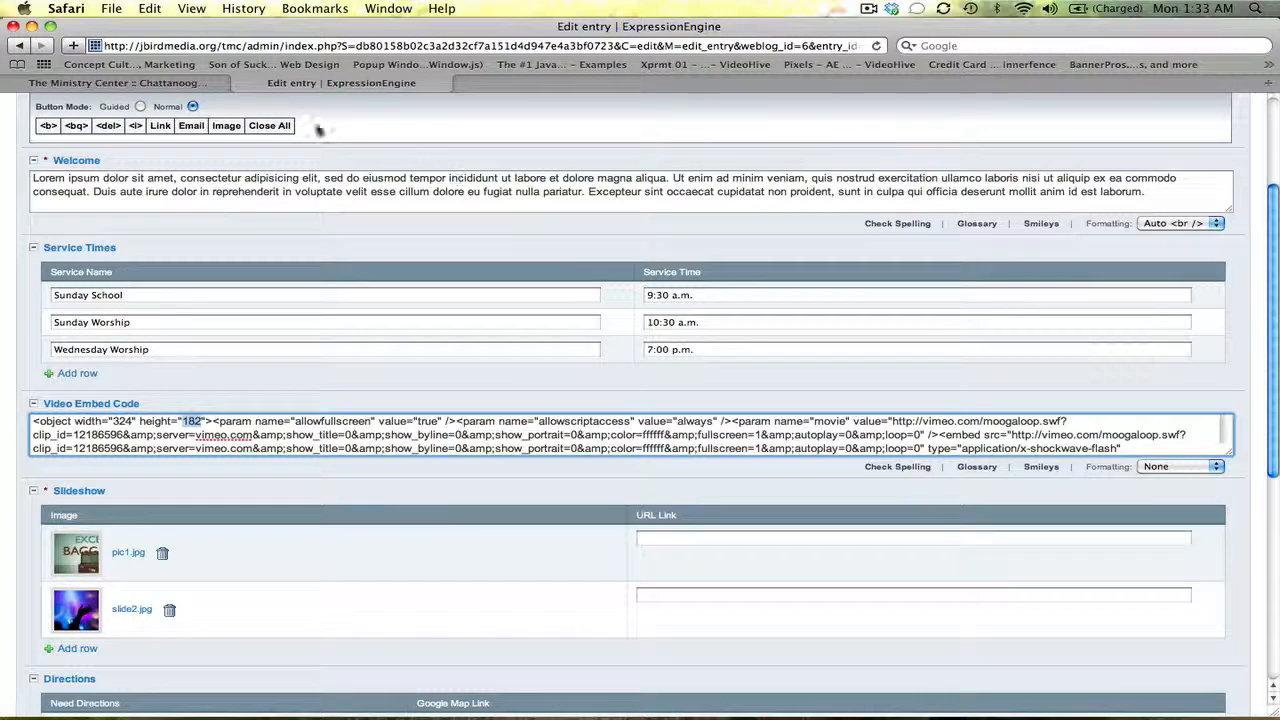
click(115, 82)
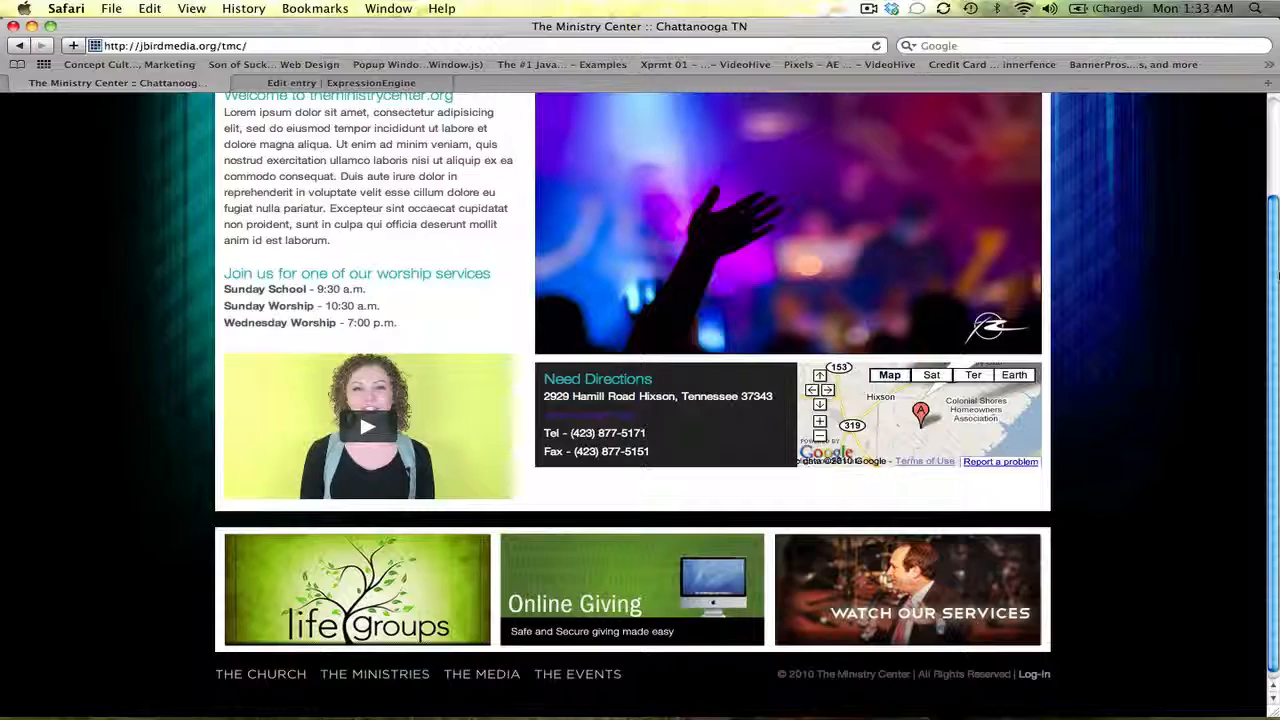
Scroll the edit form to the Slideshow field (pic1.jpg, slide2.jpg) and compare it with the live slideshow
scroll(880, 262, up, 3)
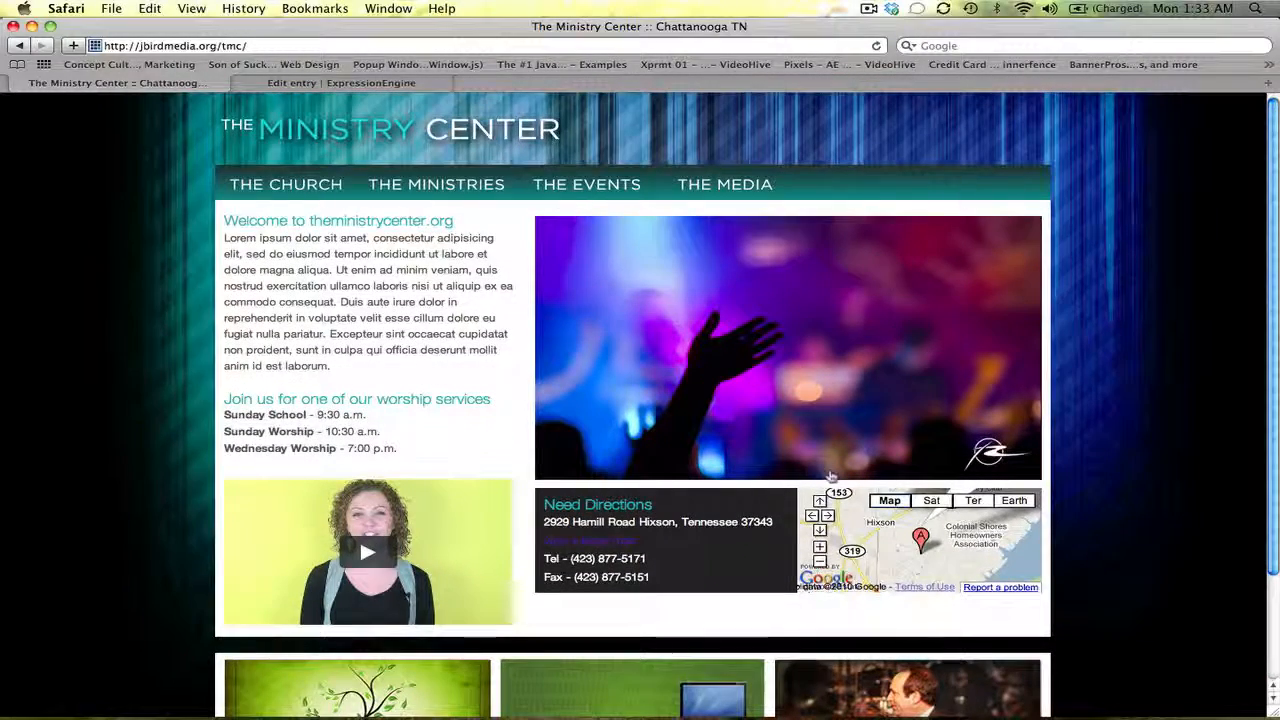
click(404, 86)
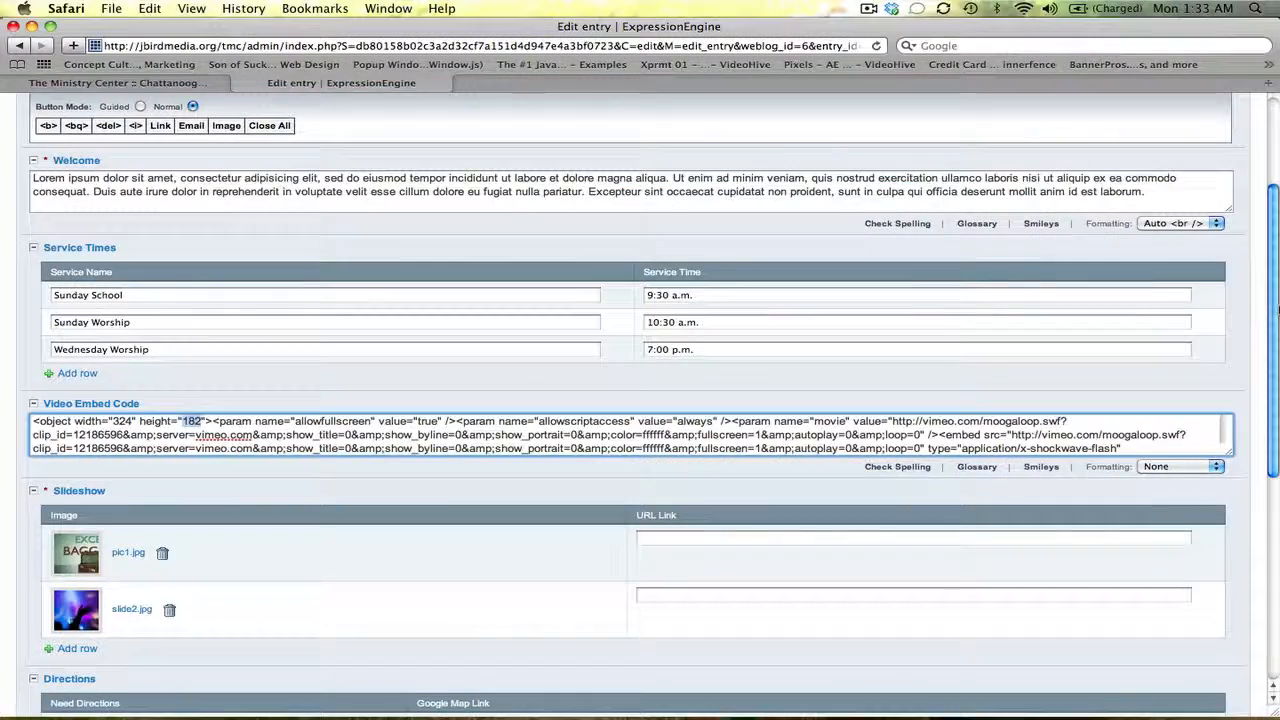
drag(1275, 312, 1275, 400)
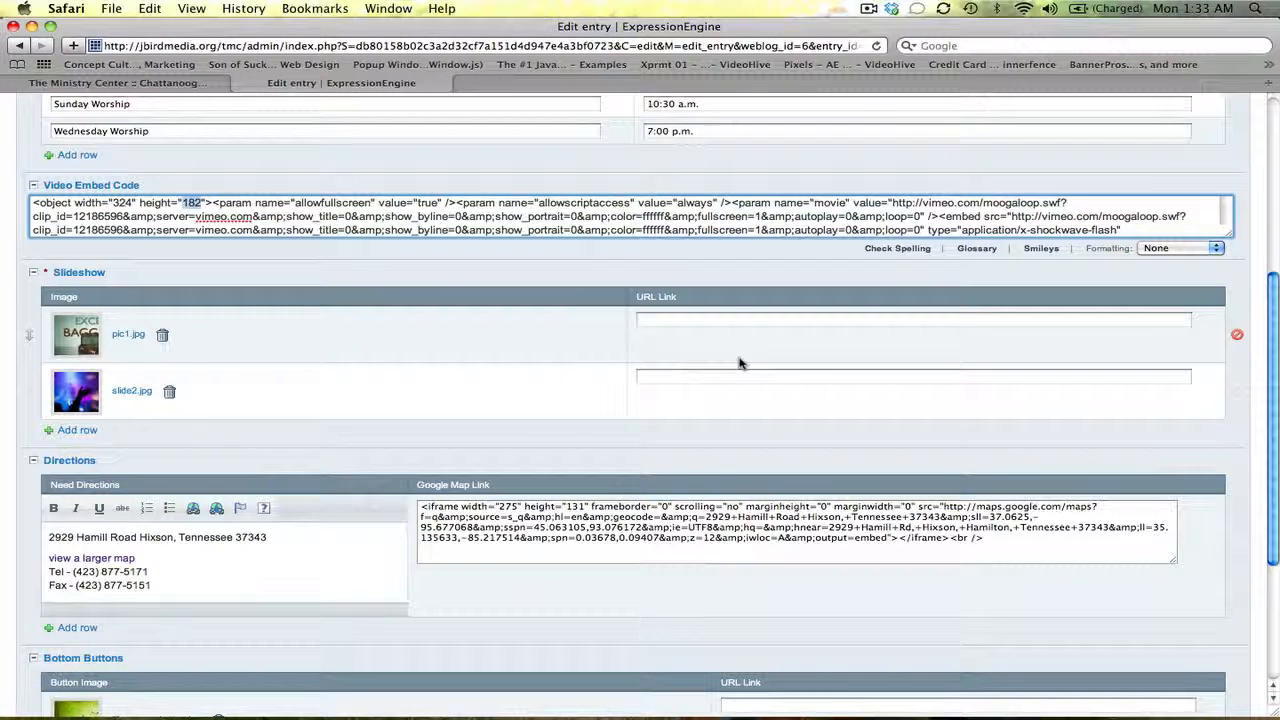
double_click(63, 274)
drag(64, 275, 45, 274)
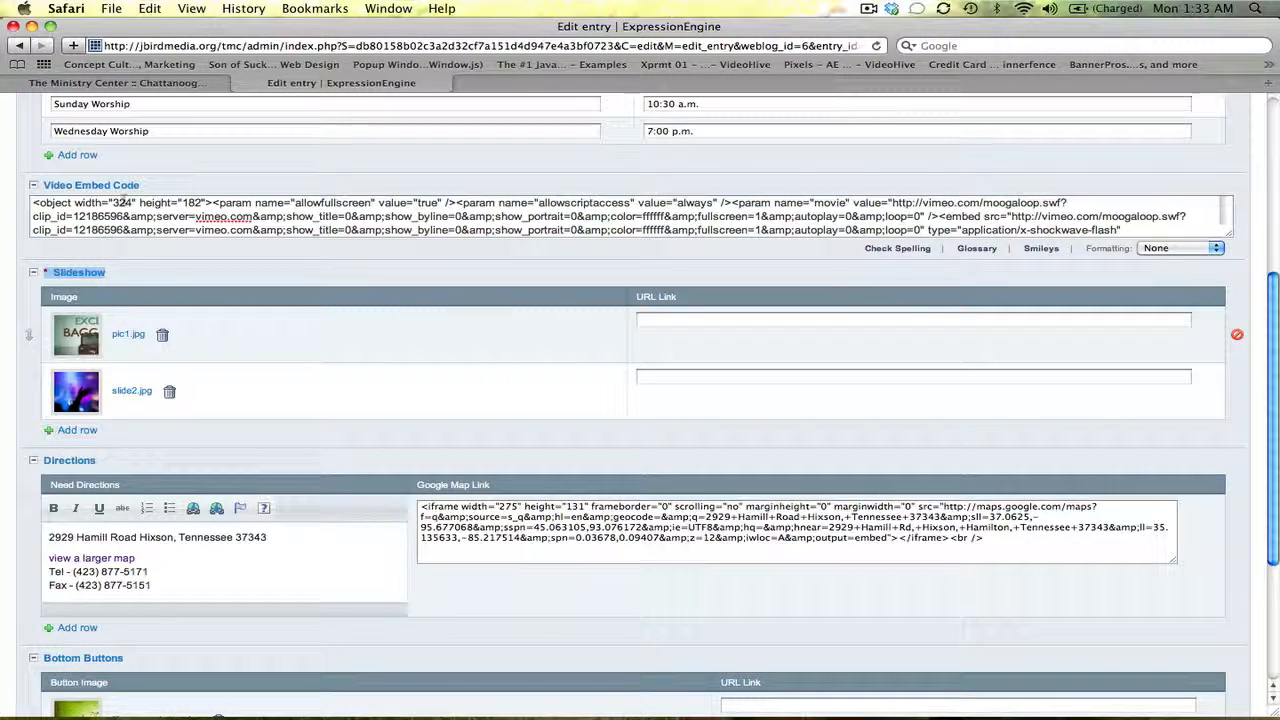
click(146, 84)
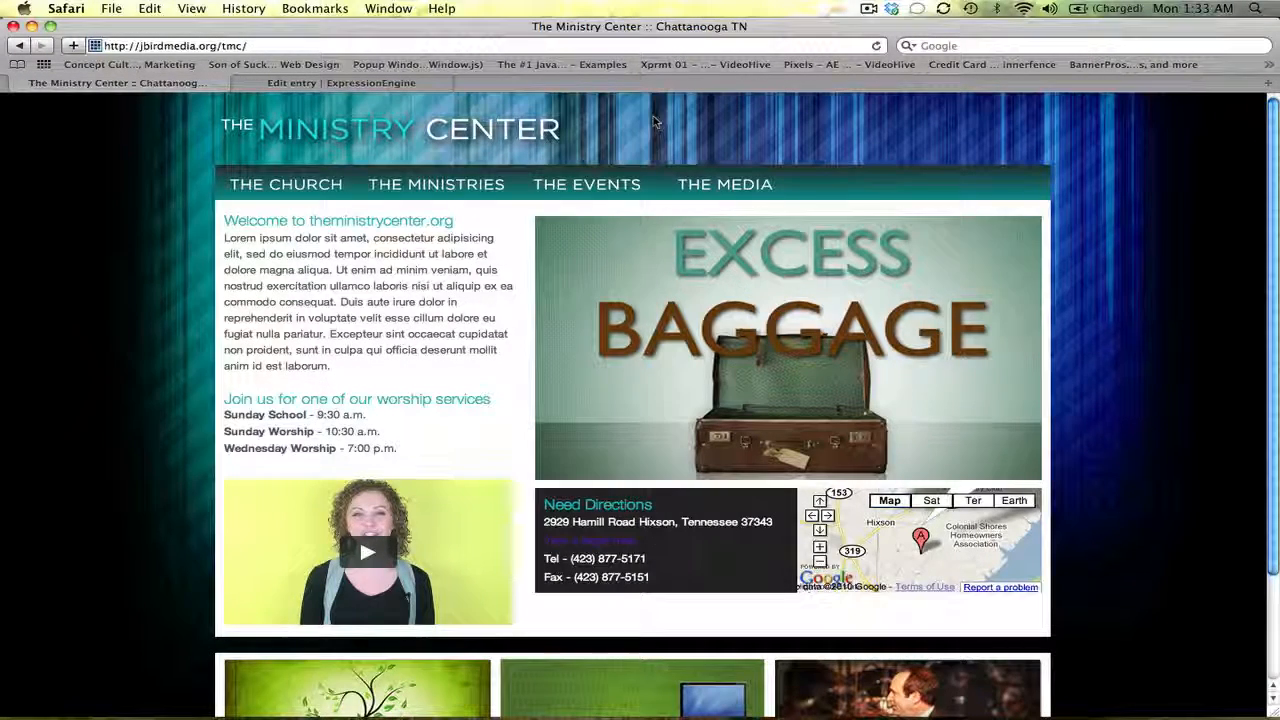
click(357, 84)
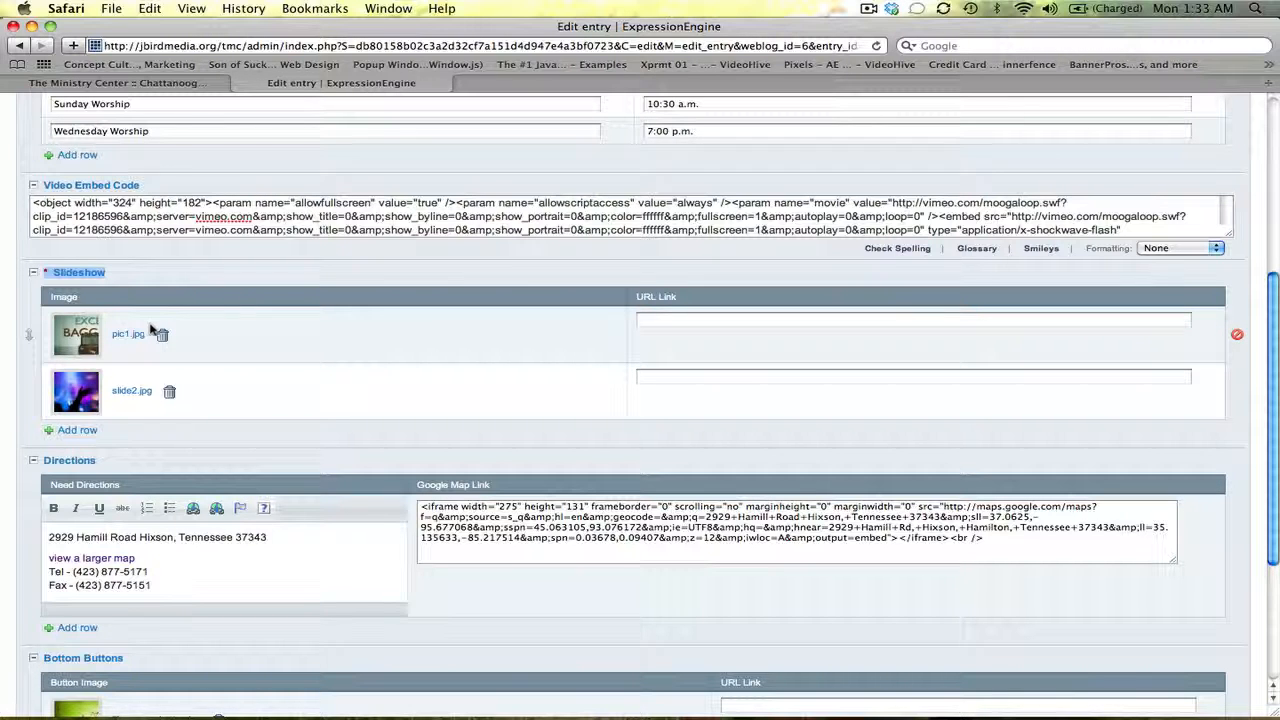
Add five empty image rows to the Homepage Slideshow field
click(89, 432)
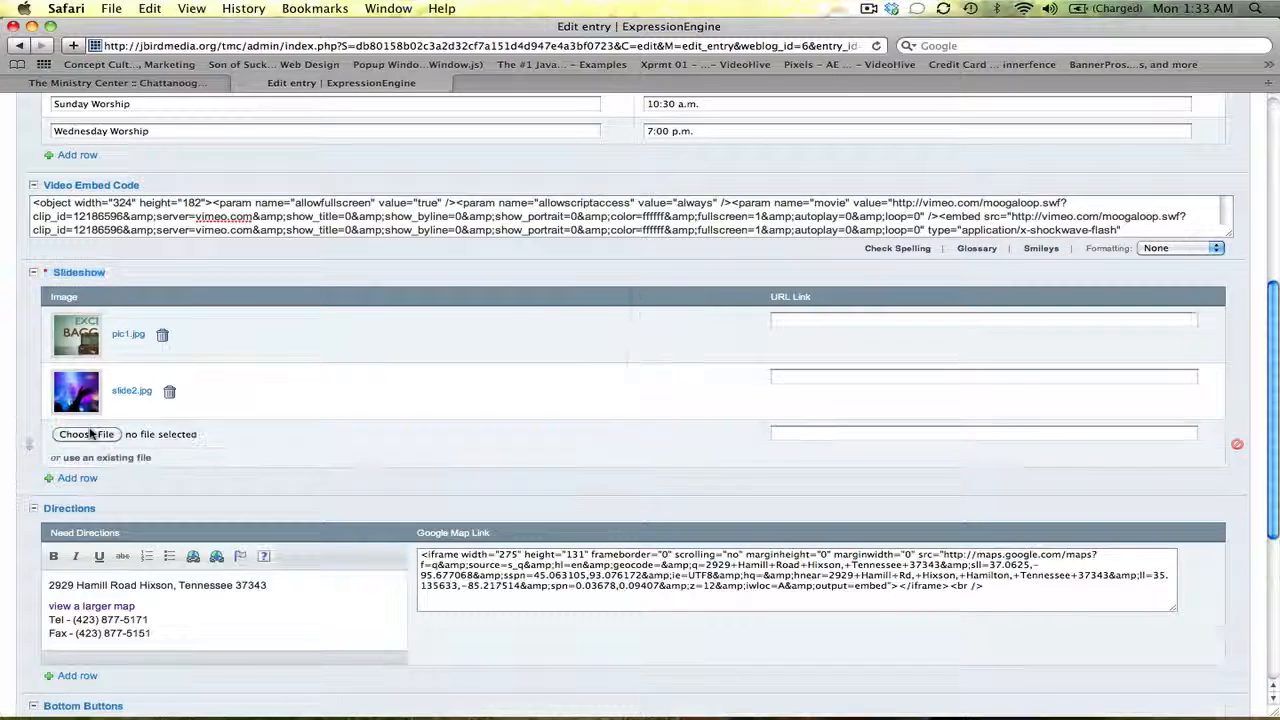
click(88, 480)
click(78, 526)
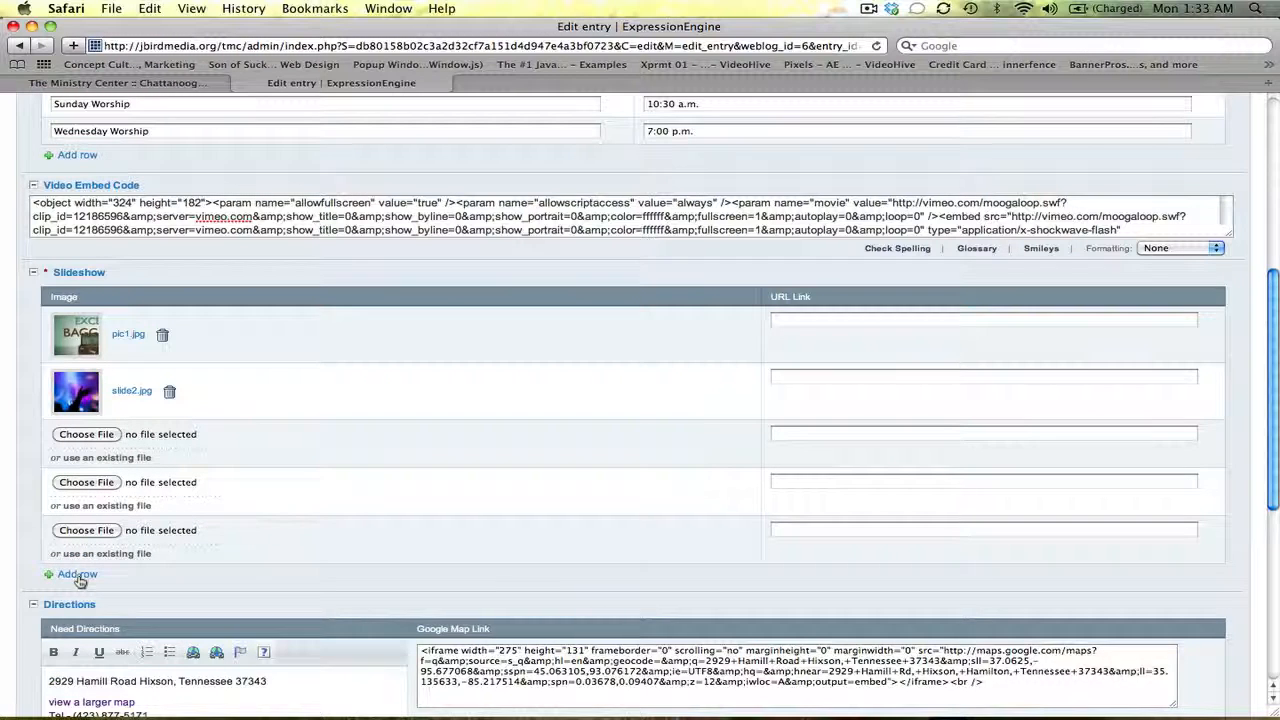
click(80, 575)
click(82, 624)
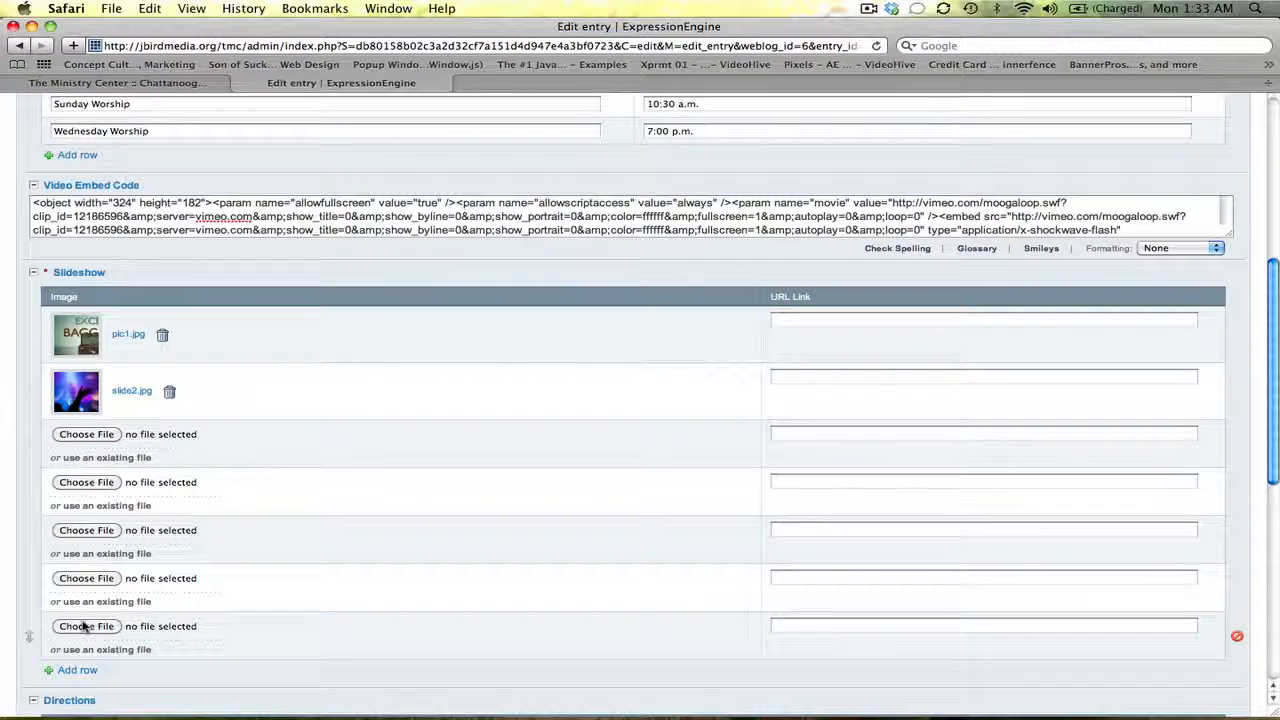
mouse_move(1276, 362)
mouse_down()
mouse_move(1277, 444)
mouse_move(1277, 380)
mouse_up()
Delete four extra empty rows, leaving one, and move pic1.jpg back above slide2.jpg
click(1237, 584)
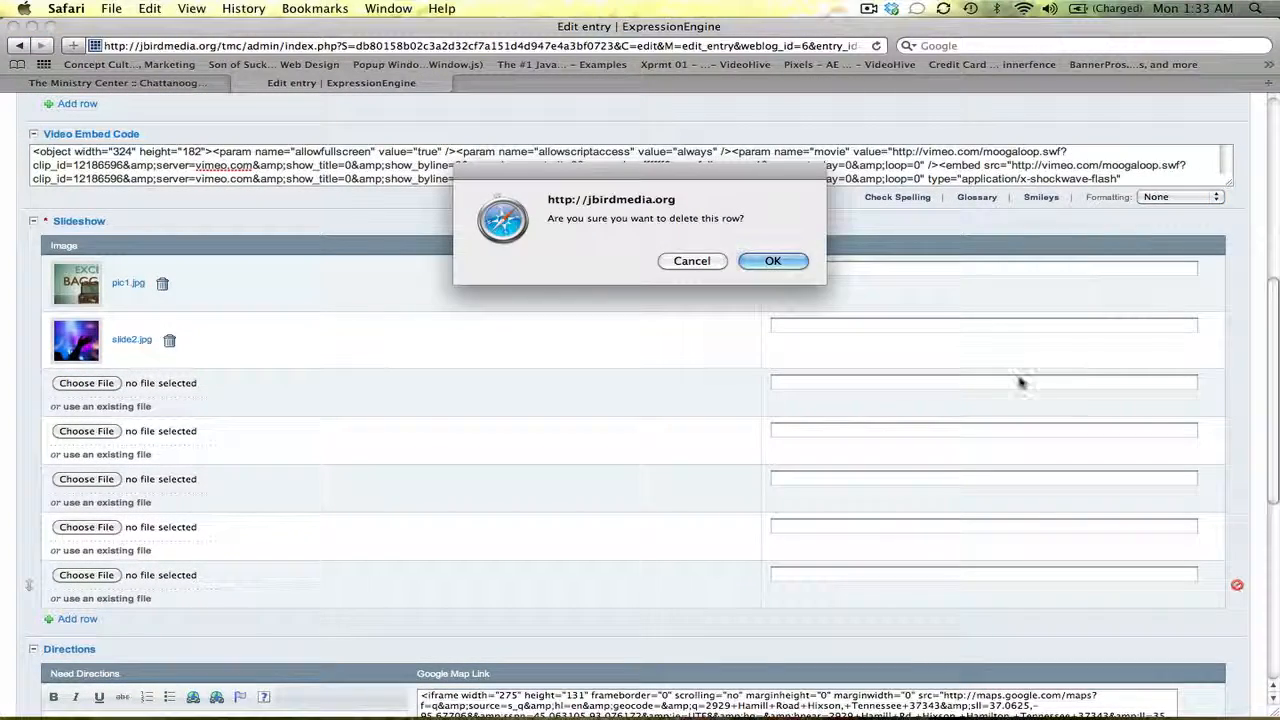
click(790, 262)
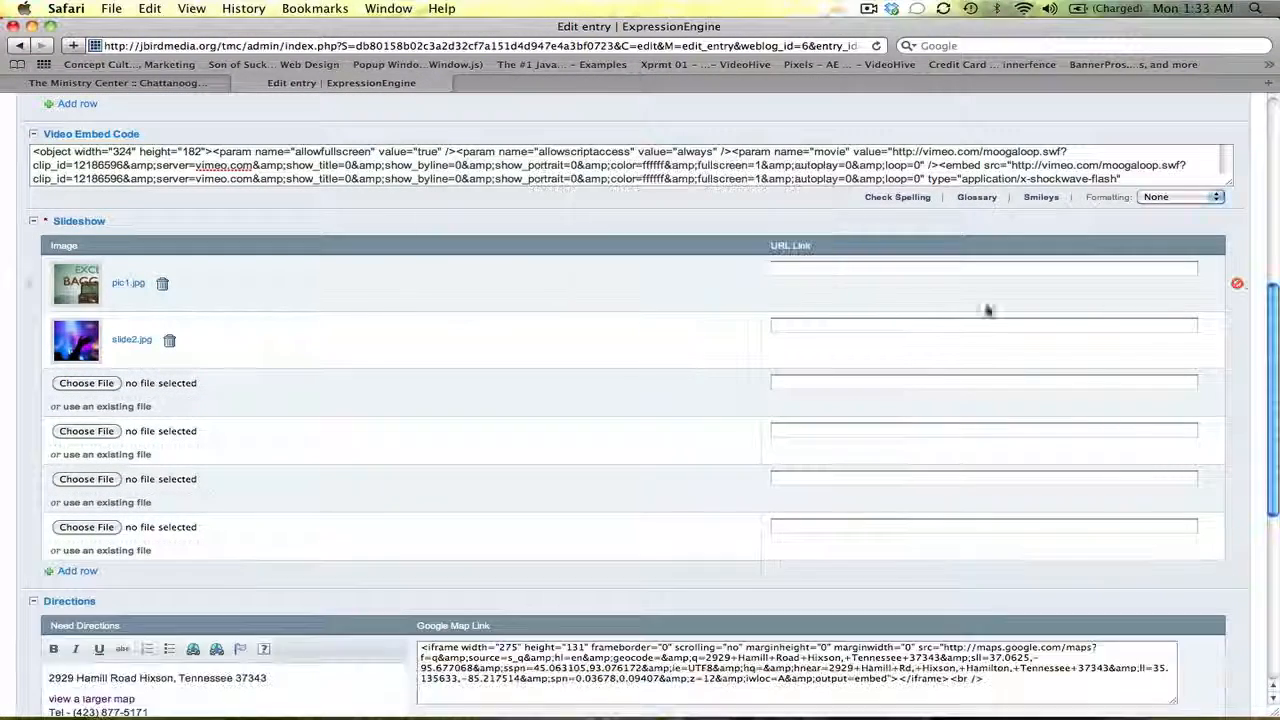
click(1237, 540)
click(776, 266)
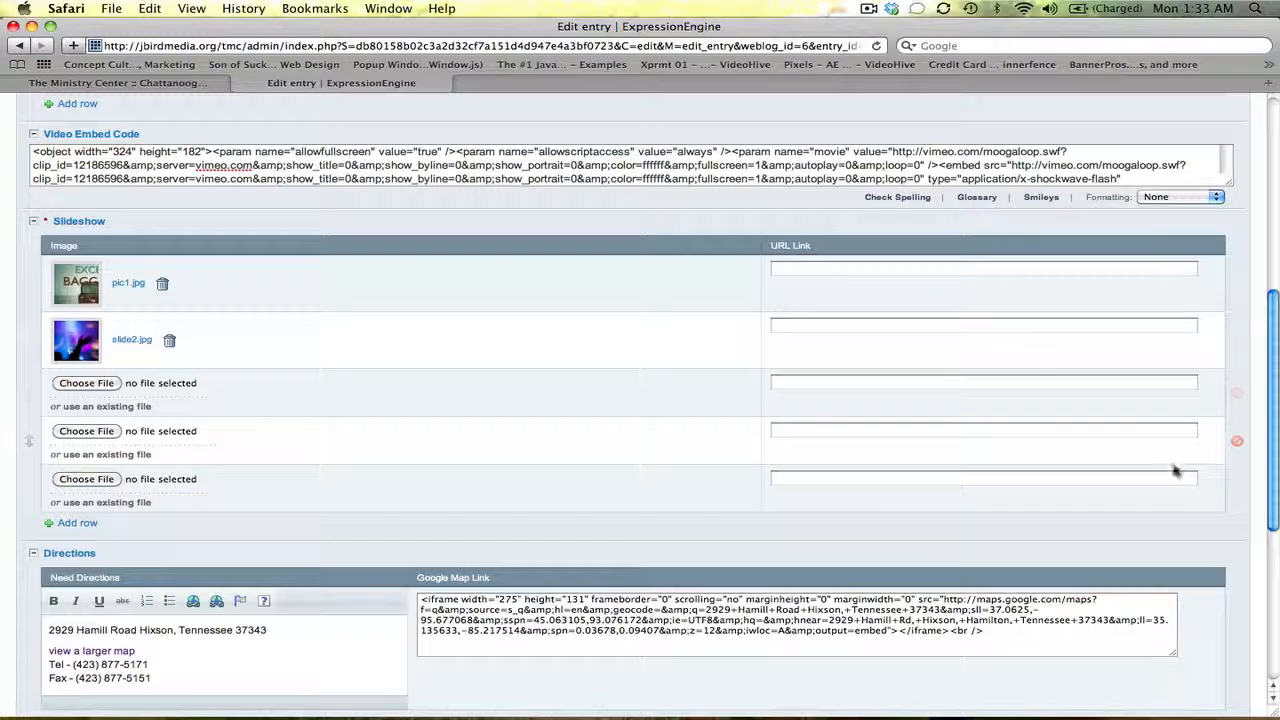
click(1238, 493)
click(772, 262)
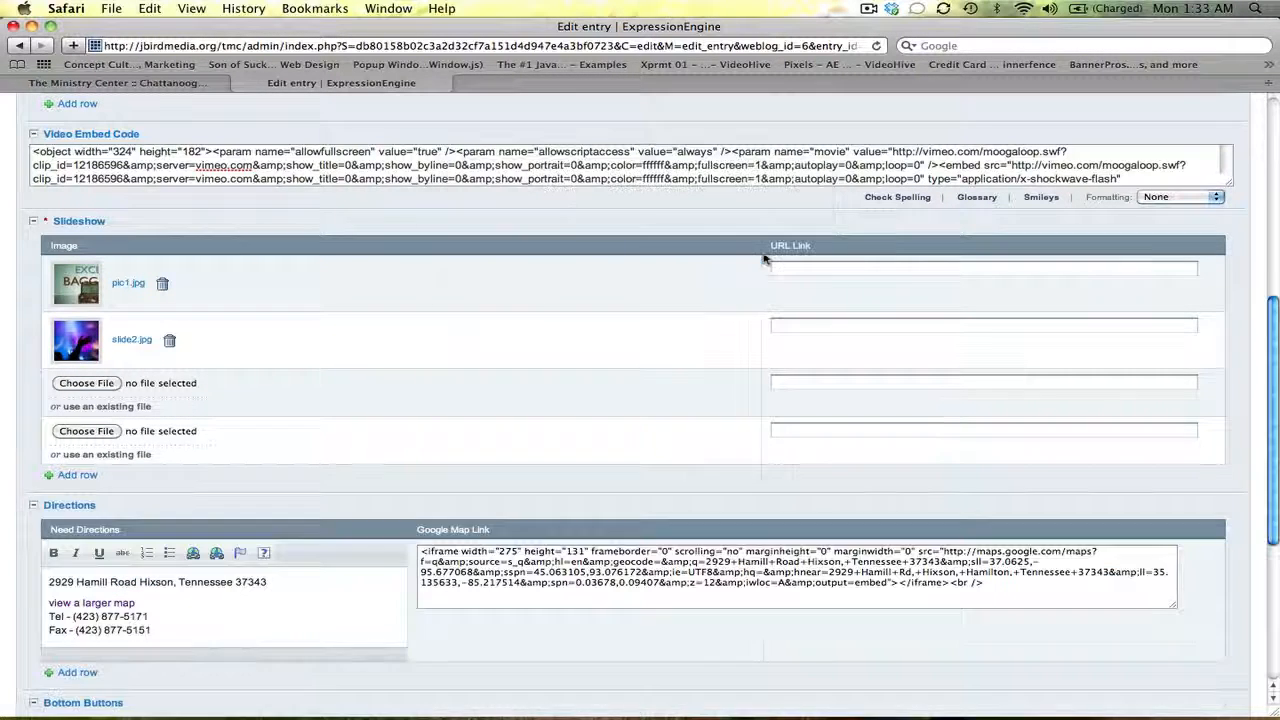
click(1237, 441)
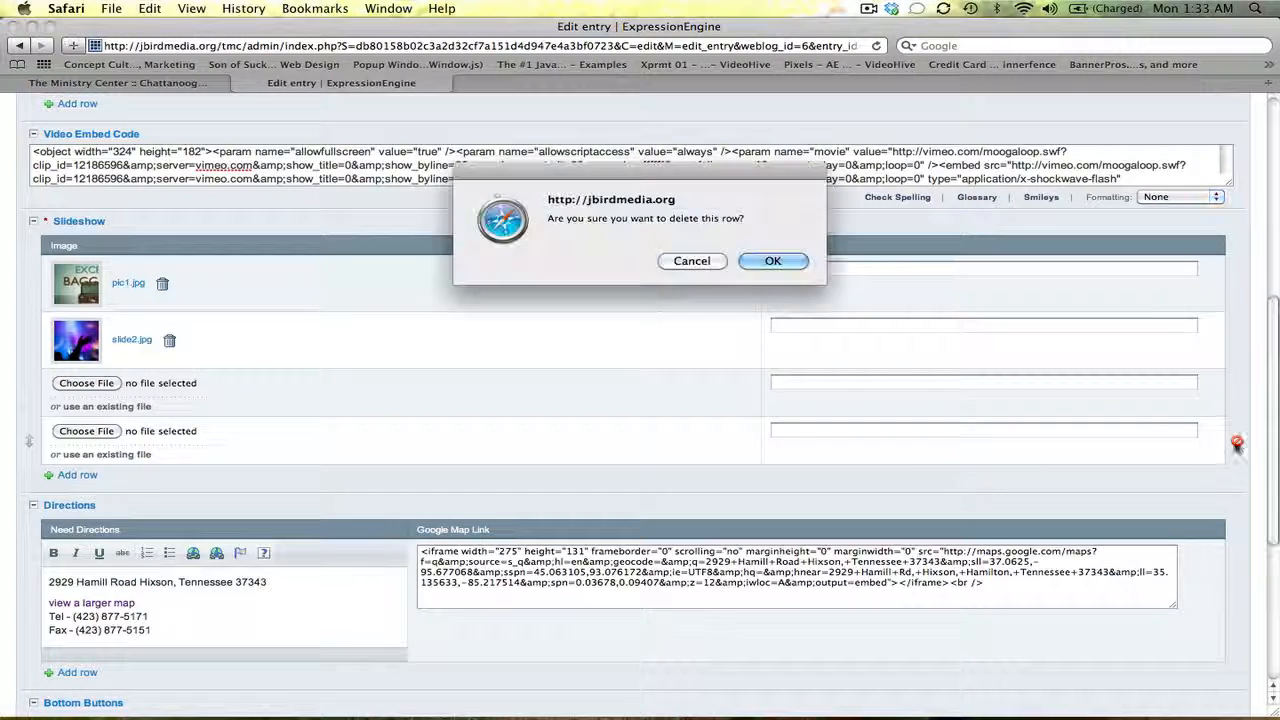
click(766, 262)
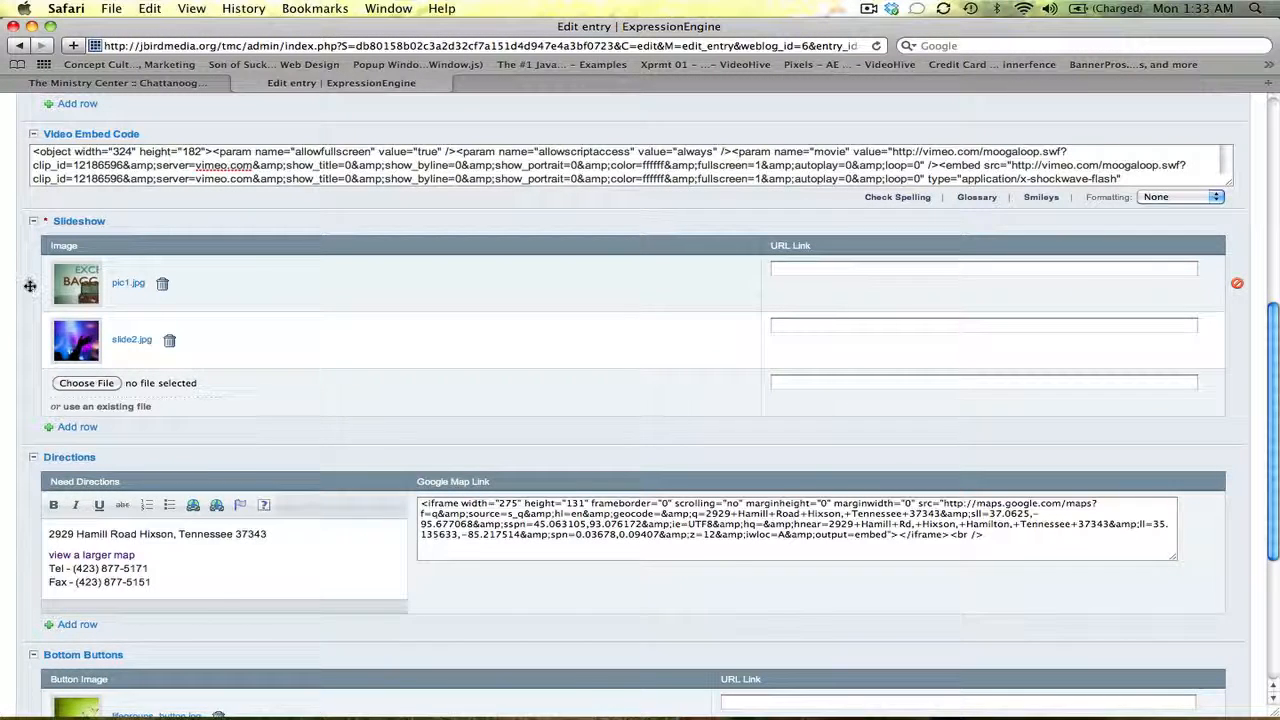
mouse_move(30, 285)
mouse_down()
mouse_move(30, 341)
mouse_move(28, 277)
mouse_up()
click(30, 300)
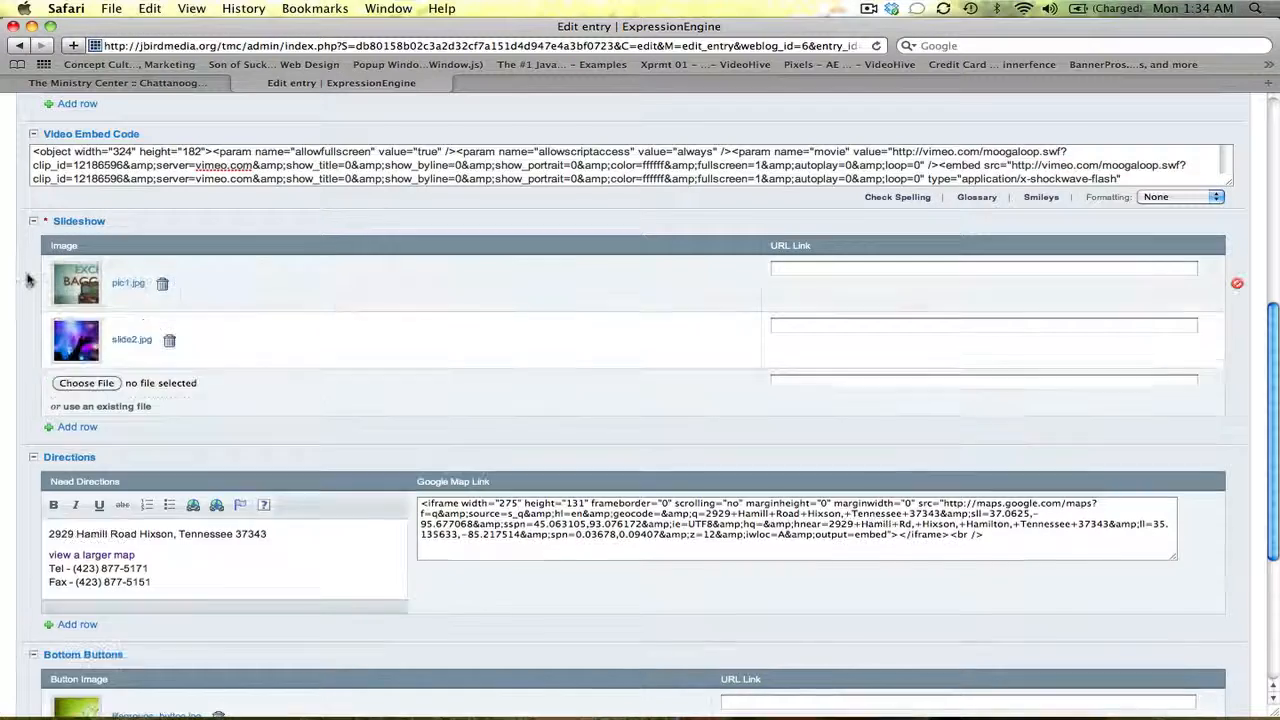
Choose kids_pic.jpg from the Desktop as the image for the empty slideshow row
click(107, 385)
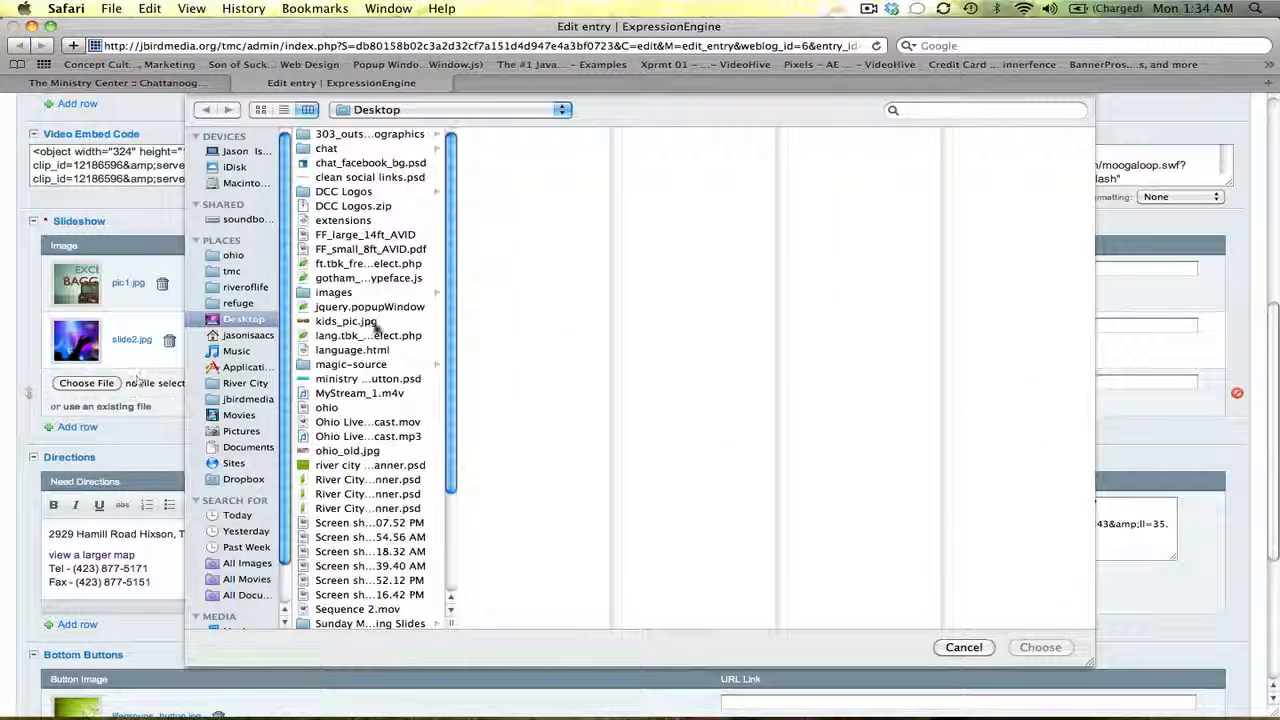
scroll(437, 290, down, 9)
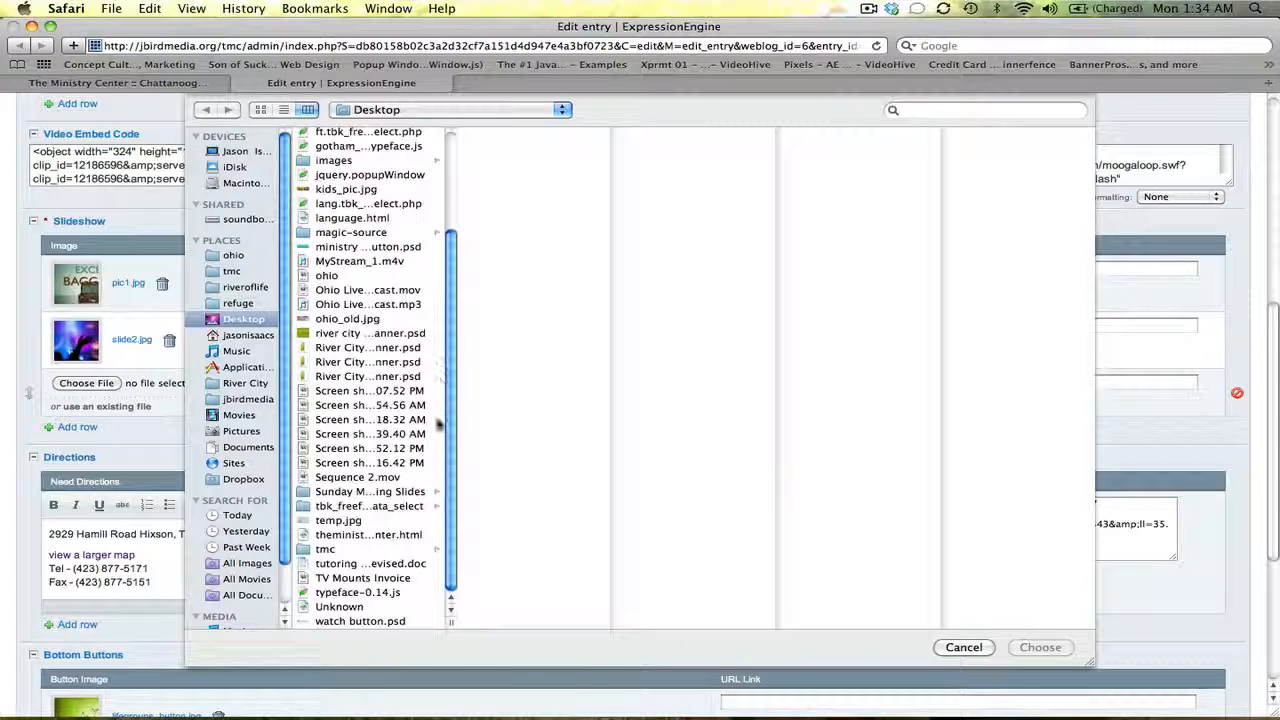
scroll(437, 290, up, 4)
scroll(451, 200, up, 5)
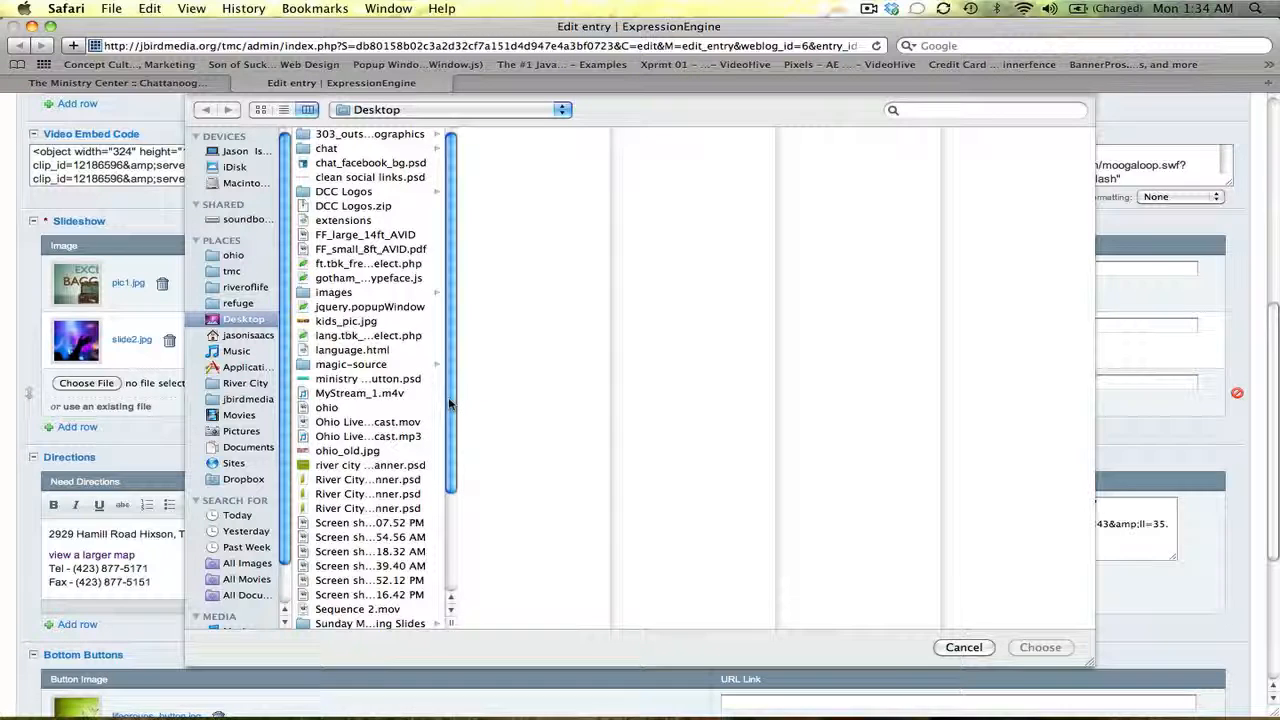
drag(449, 404, 420, 337)
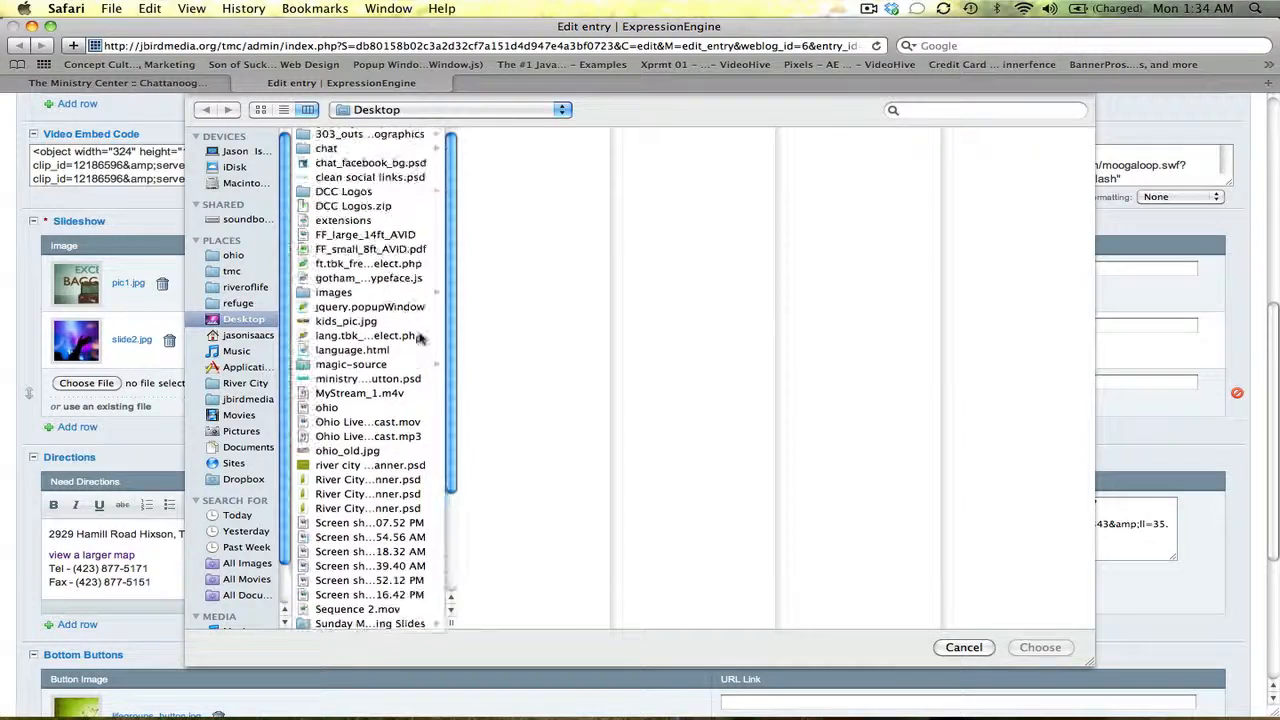
double_click(360, 321)
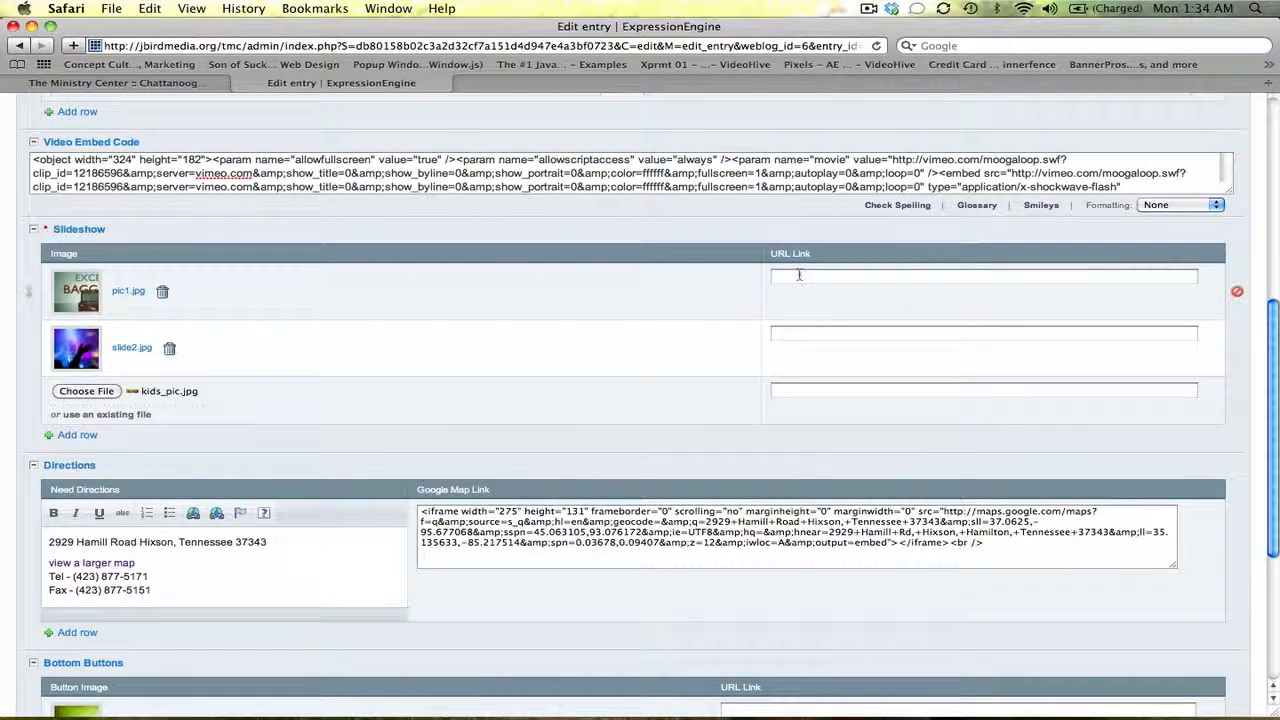
click(797, 277)
click(799, 333)
key(Tab)
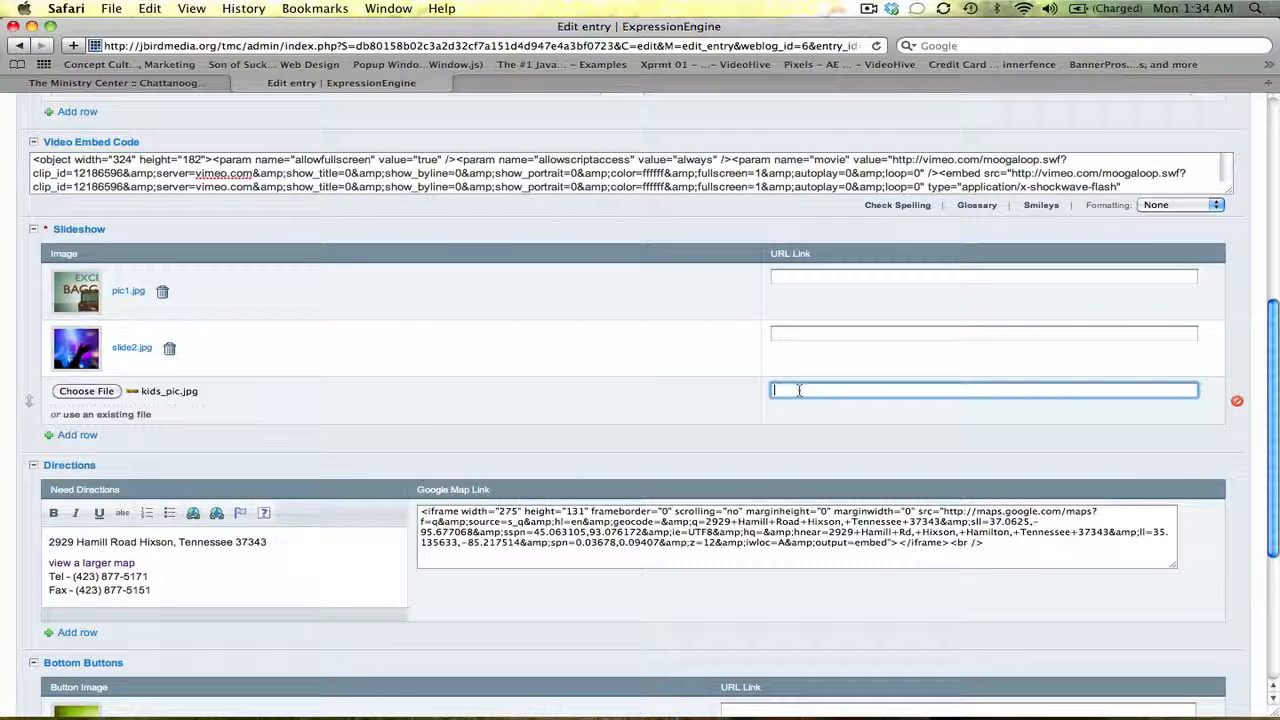
click(789, 279)
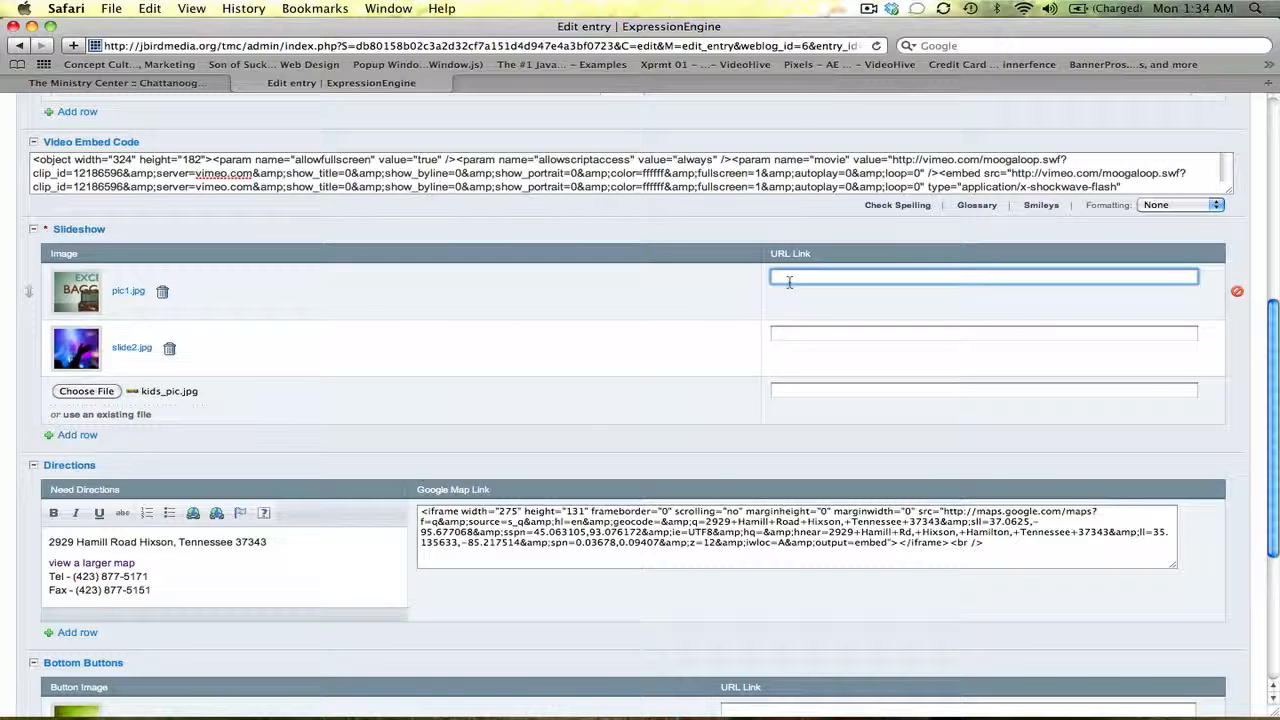
text(ttp:/)
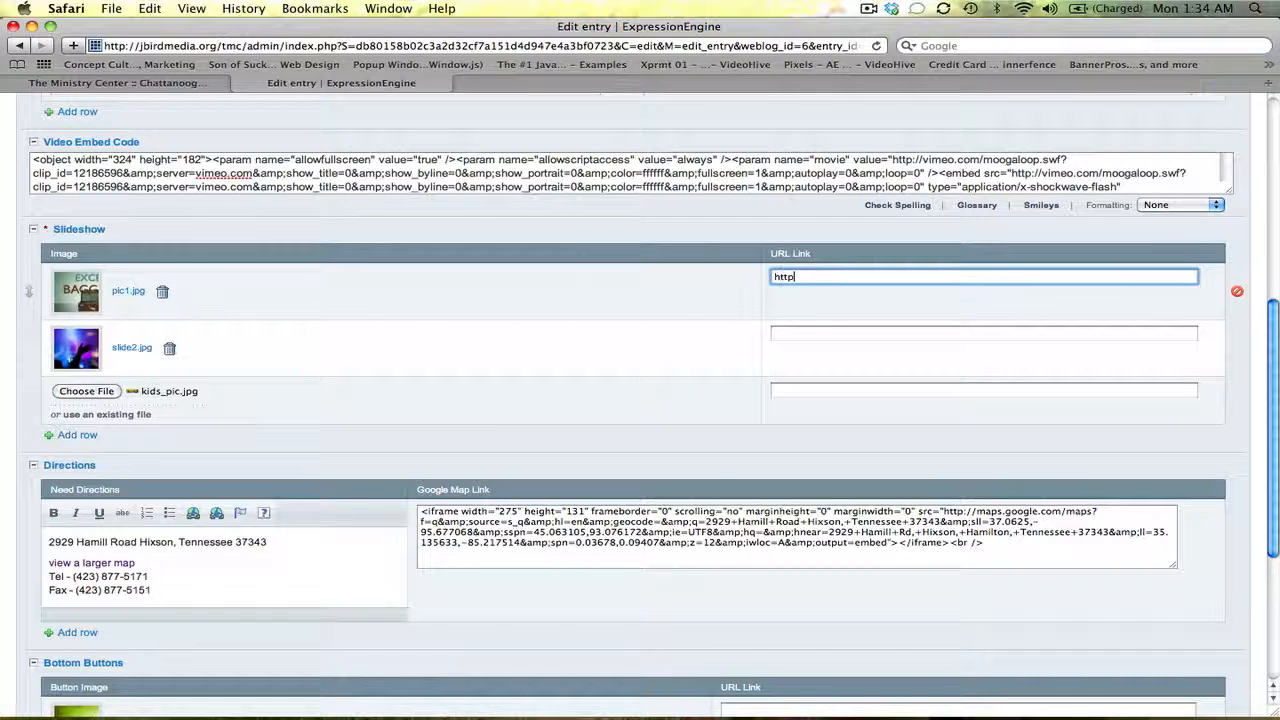
text(/google.com)
scroll(1220, 230, up, 10)
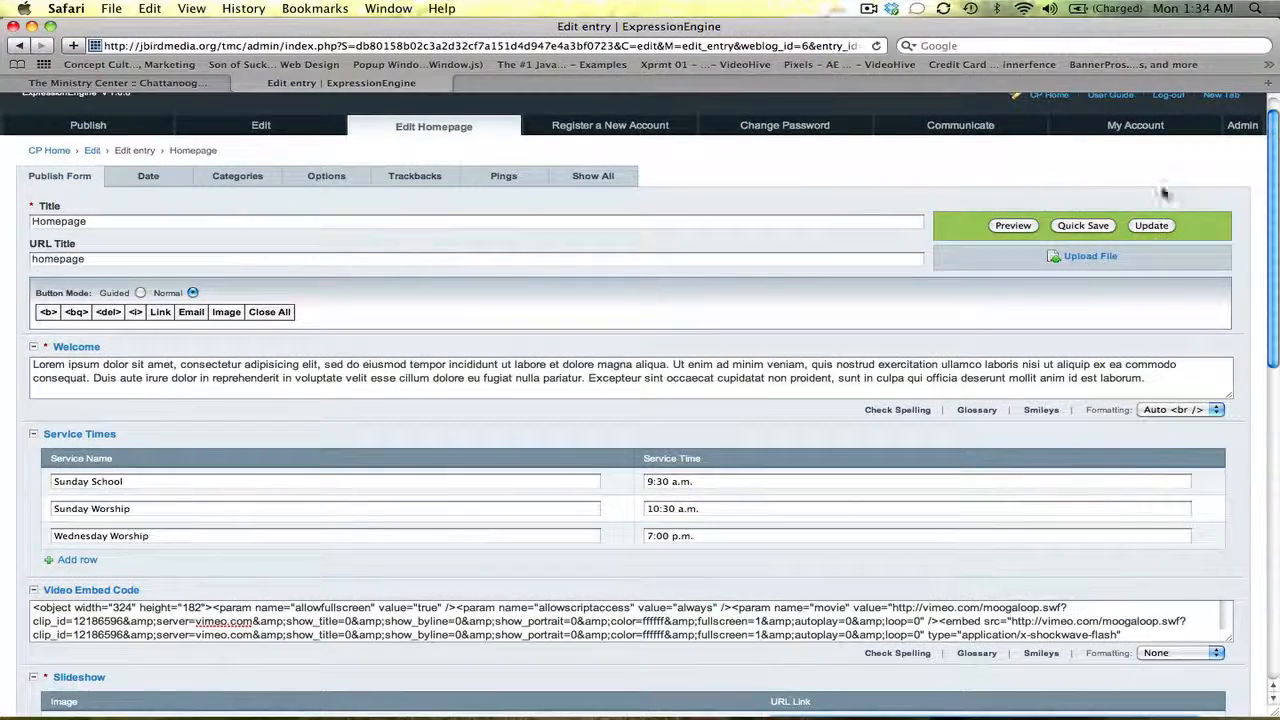
Update the Homepage entry and reload the Ministry Center site to see kids_pic.jpg in the slideshow
click(1151, 226)
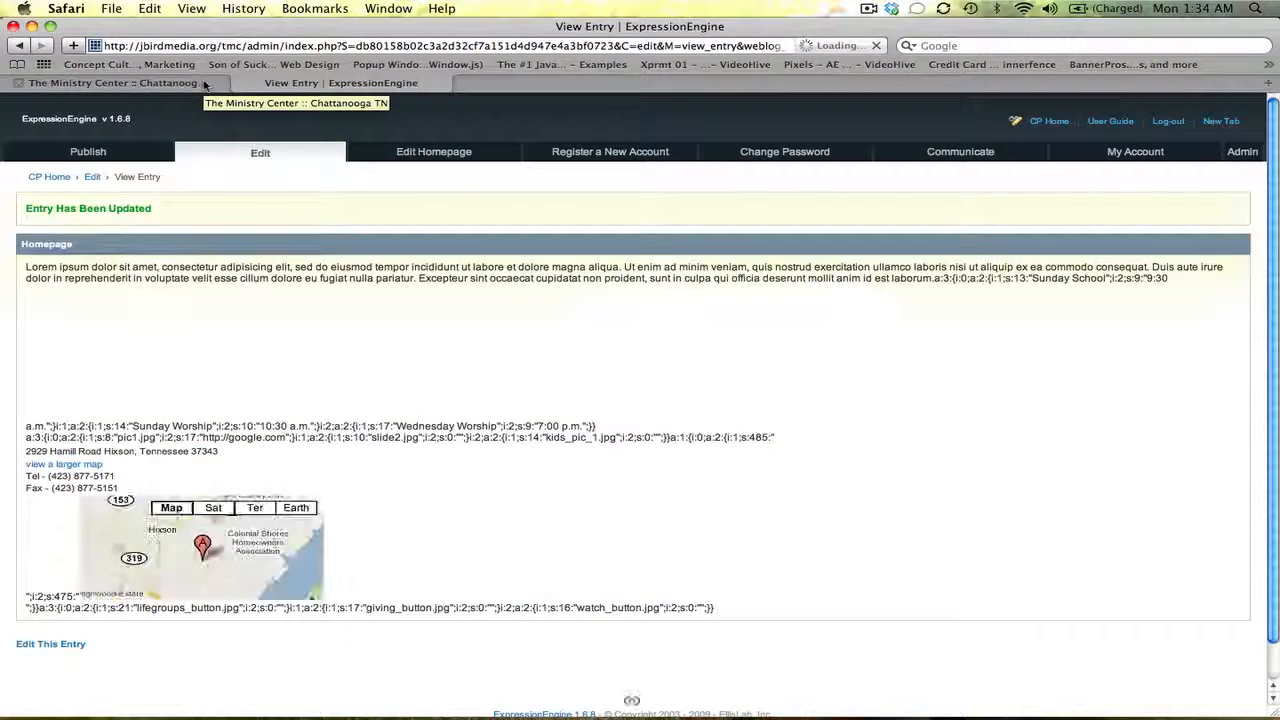
click(204, 83)
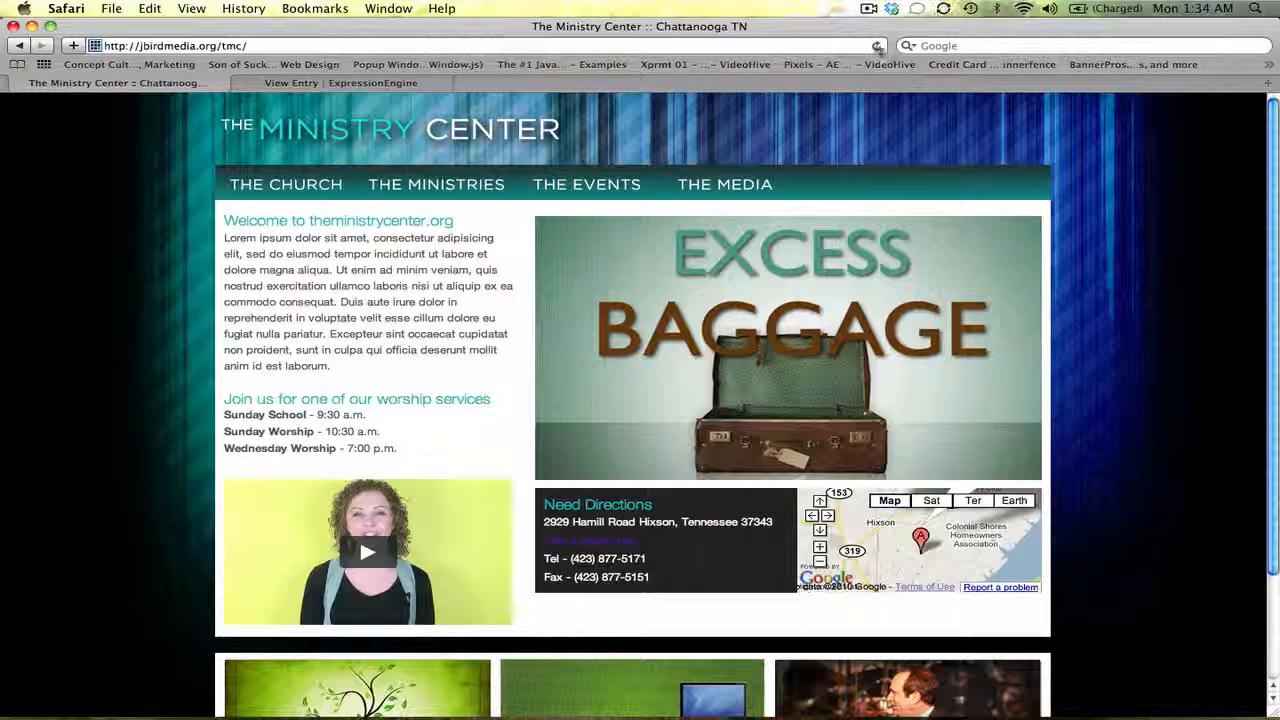
click(876, 46)
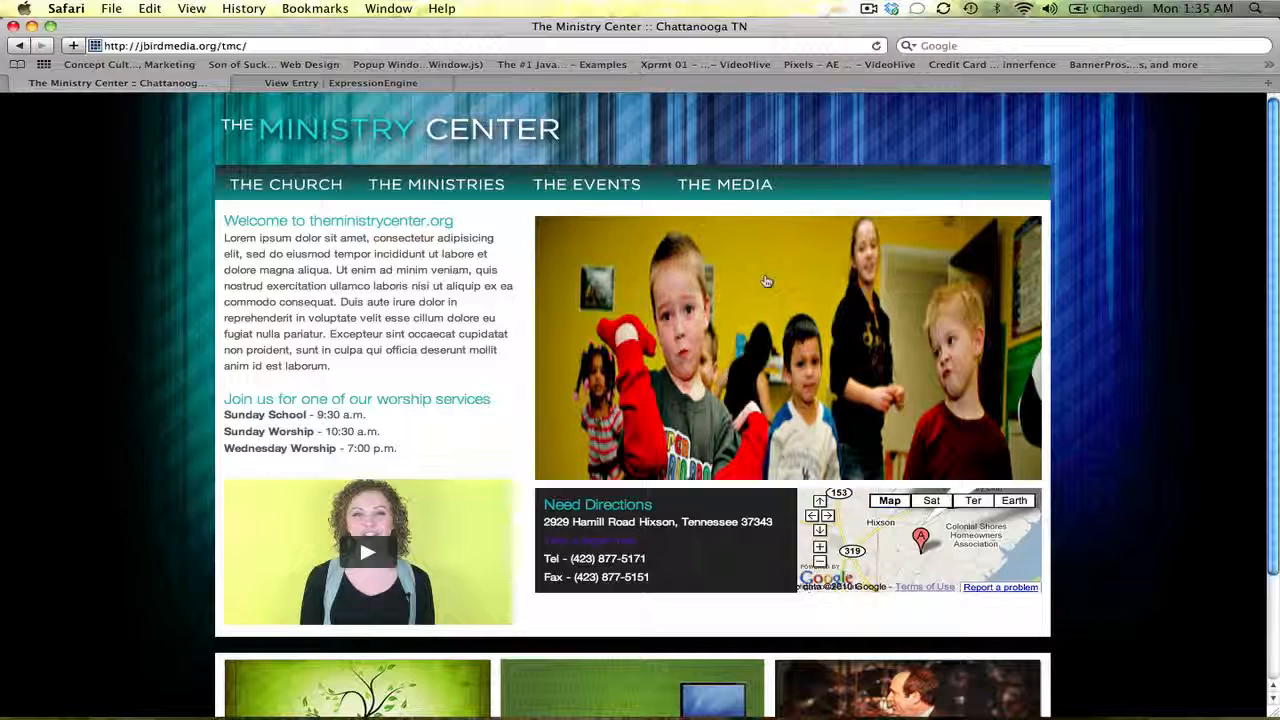
click(107, 686)
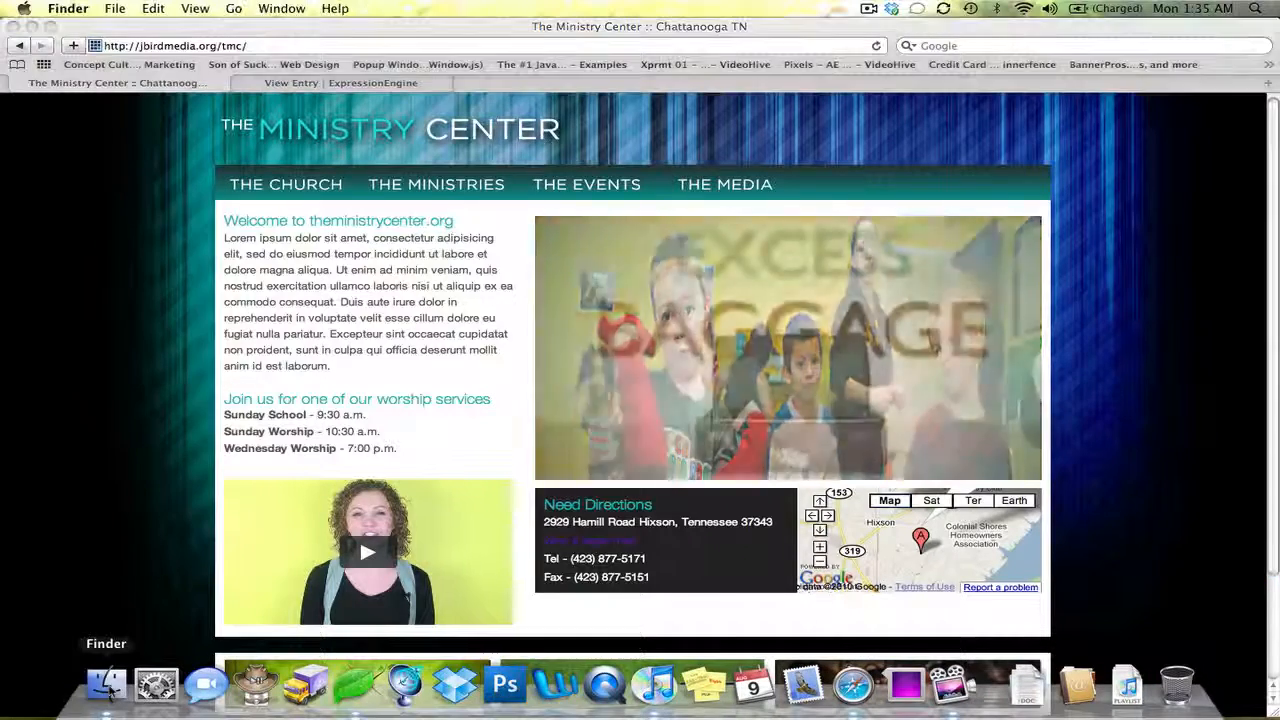
click(111, 376)
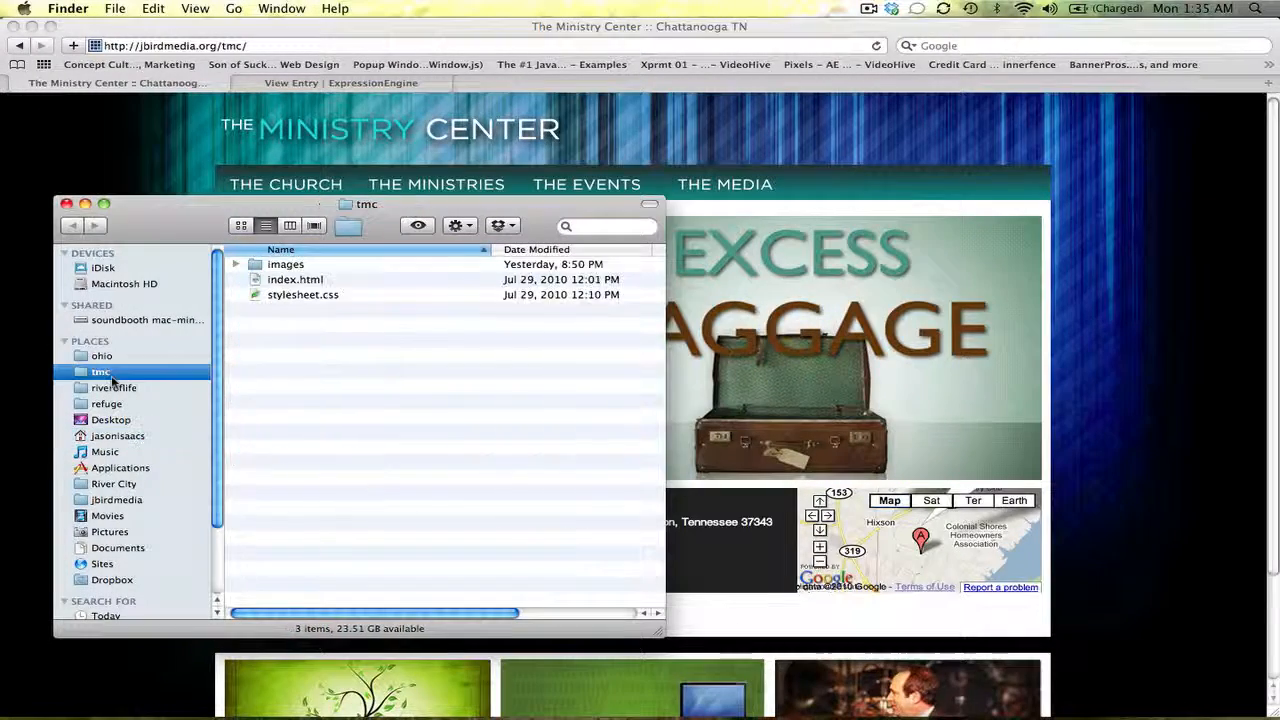
double_click(297, 264)
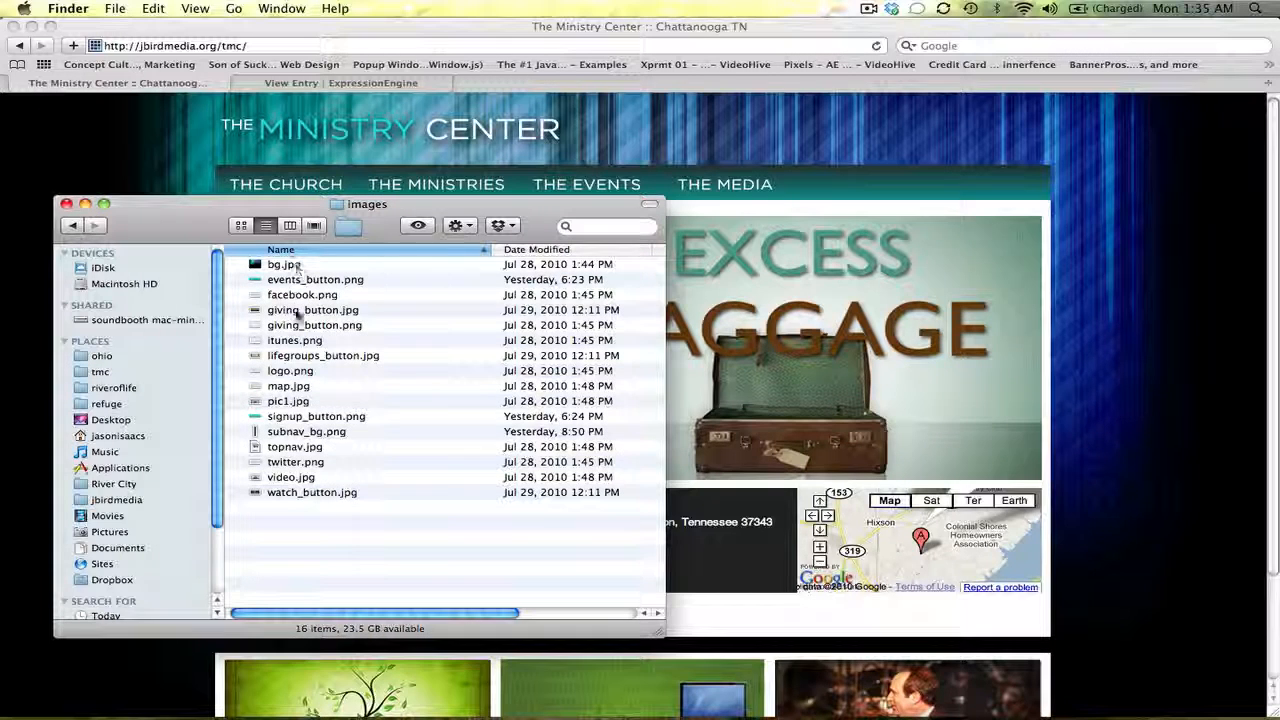
click(288, 401)
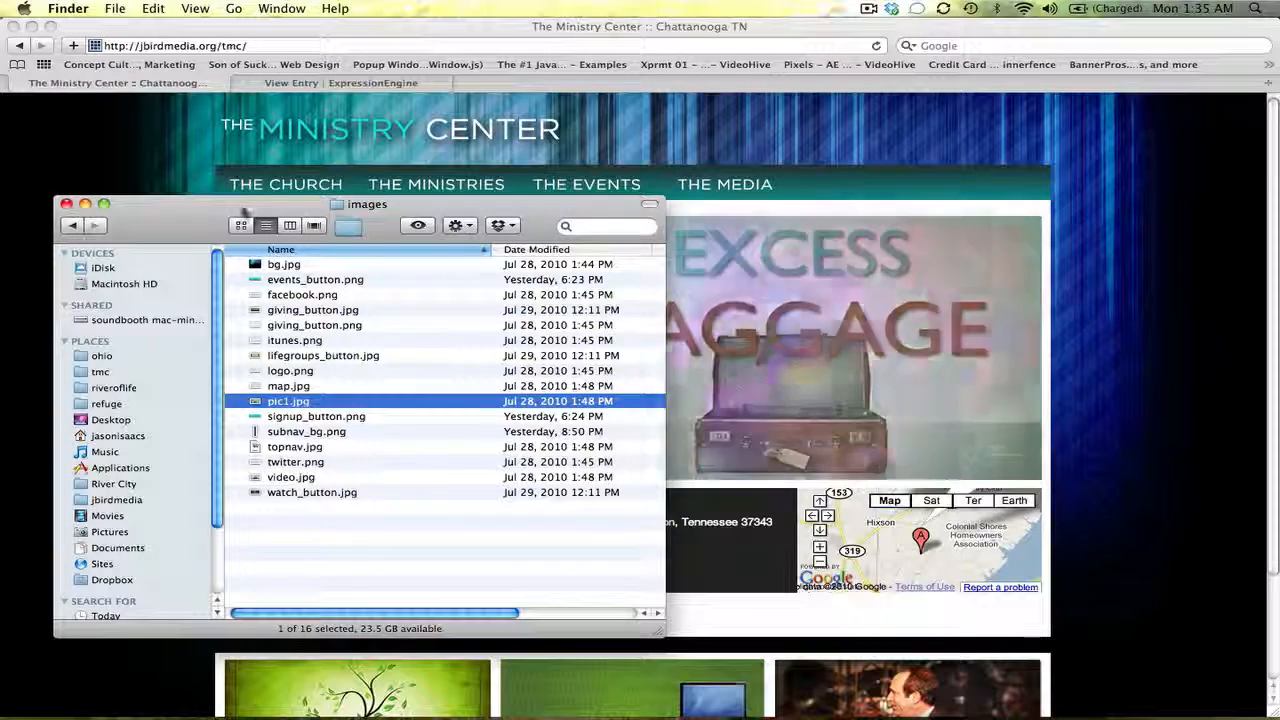
click(289, 225)
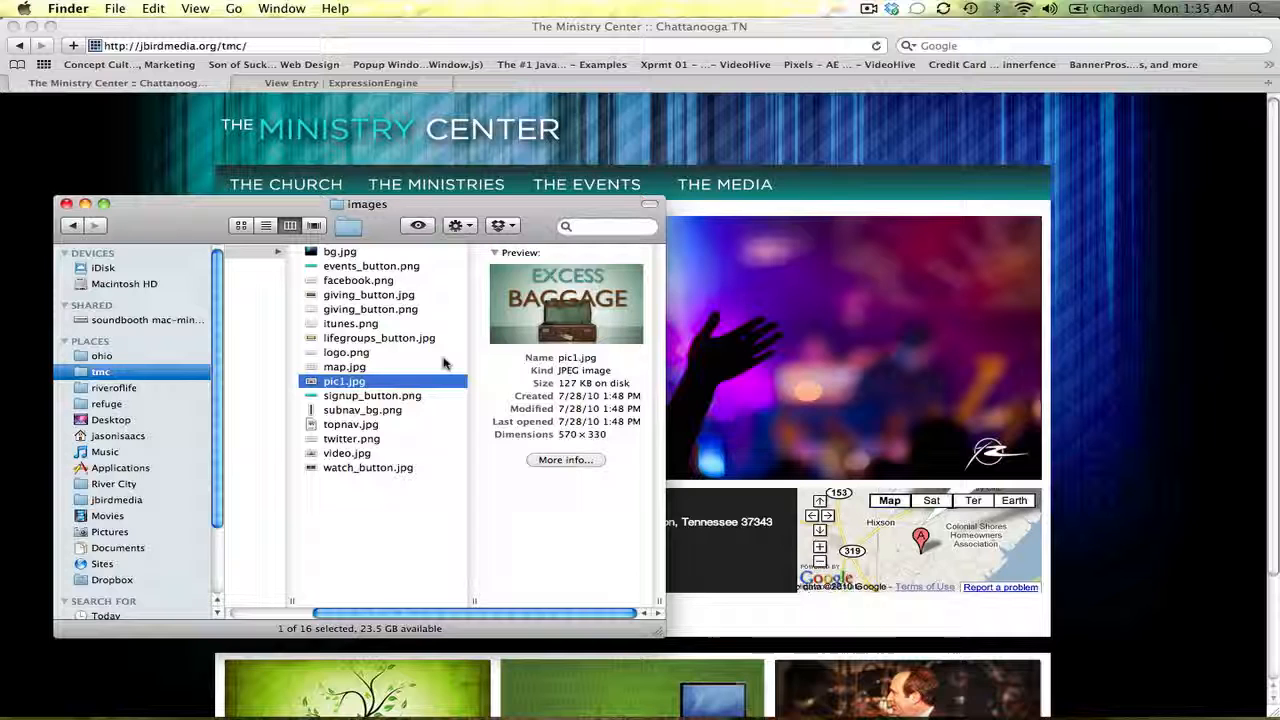
click(1081, 264)
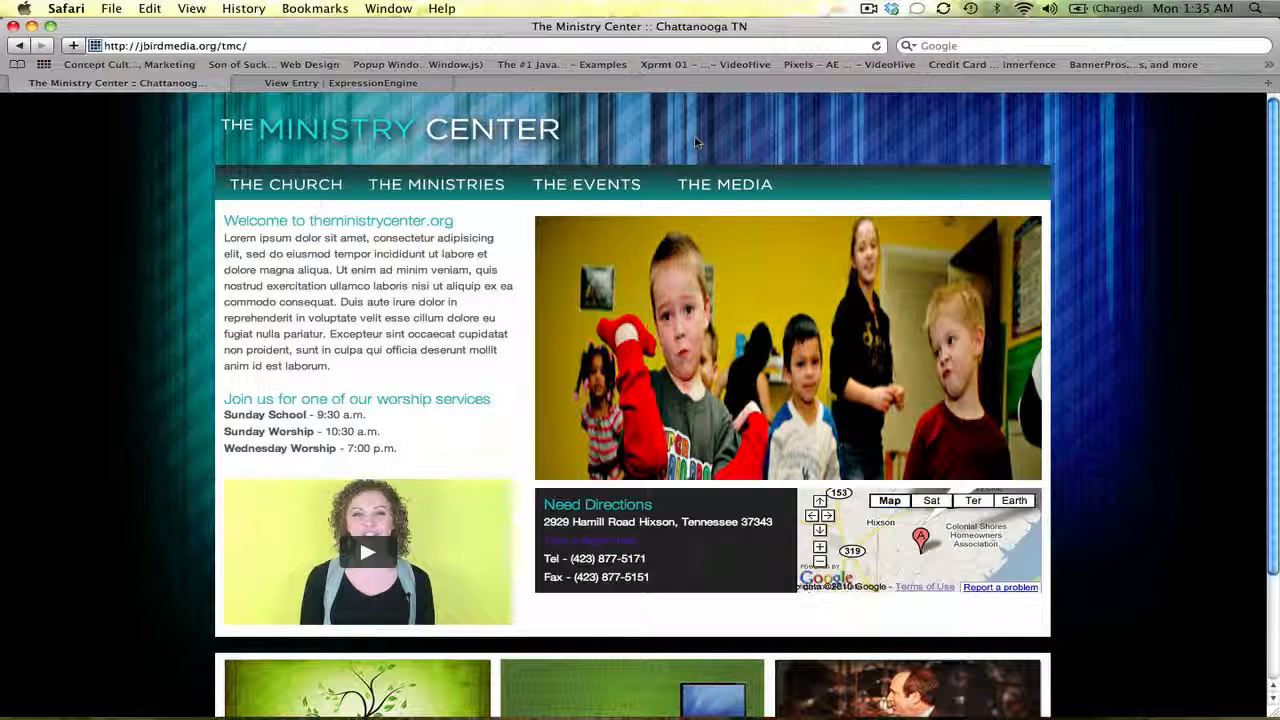
Confirm the pic1 slide opens google.com, then return to the Homepage View Entry page
click(707, 368)
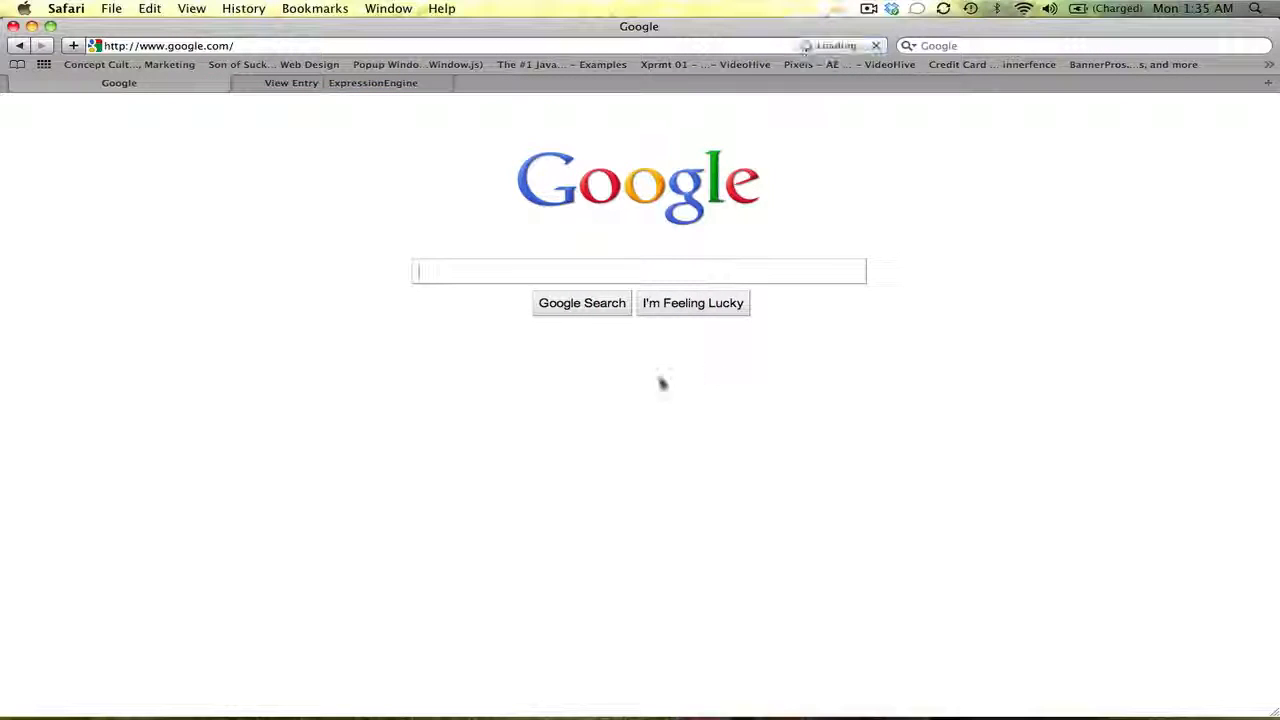
click(19, 47)
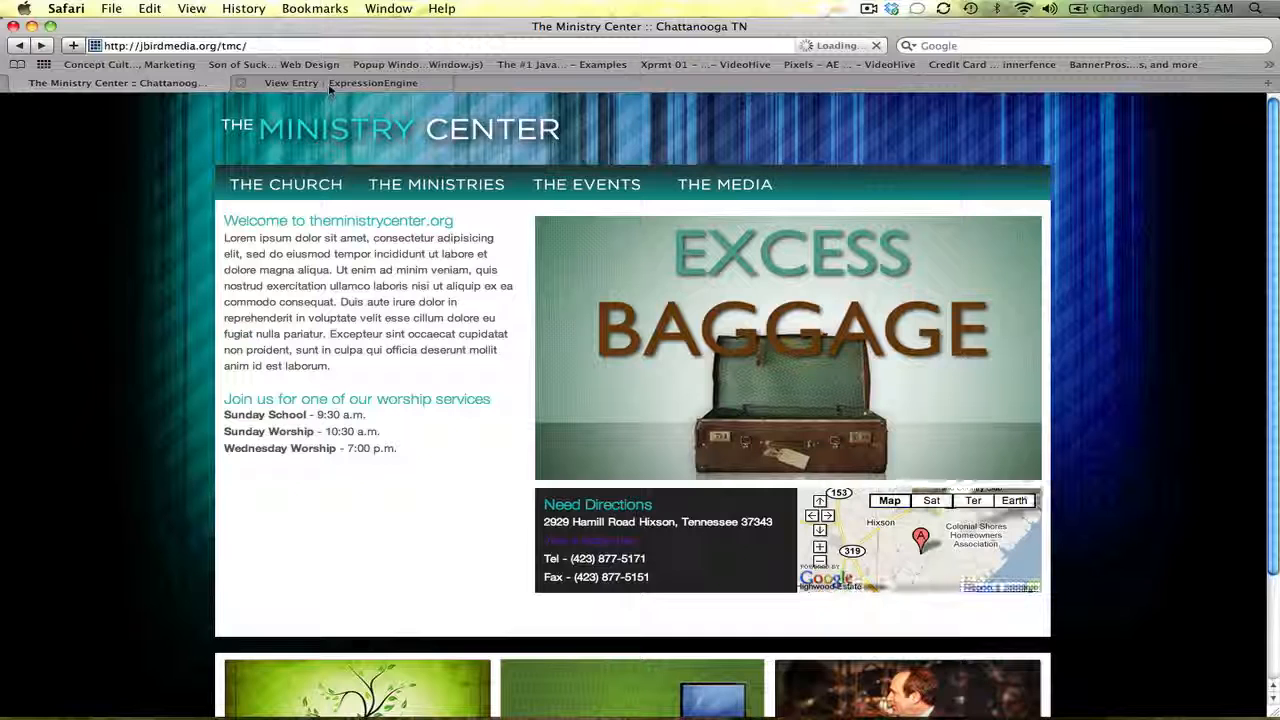
click(330, 85)
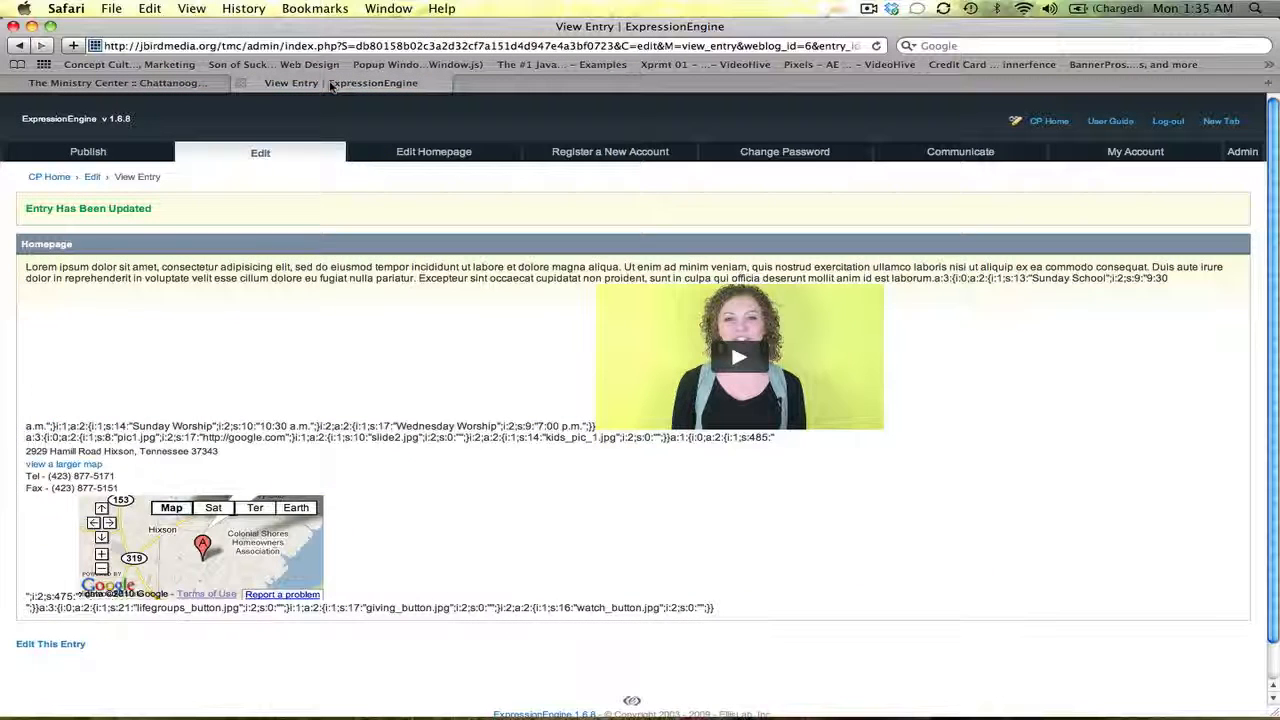
click(868, 9)
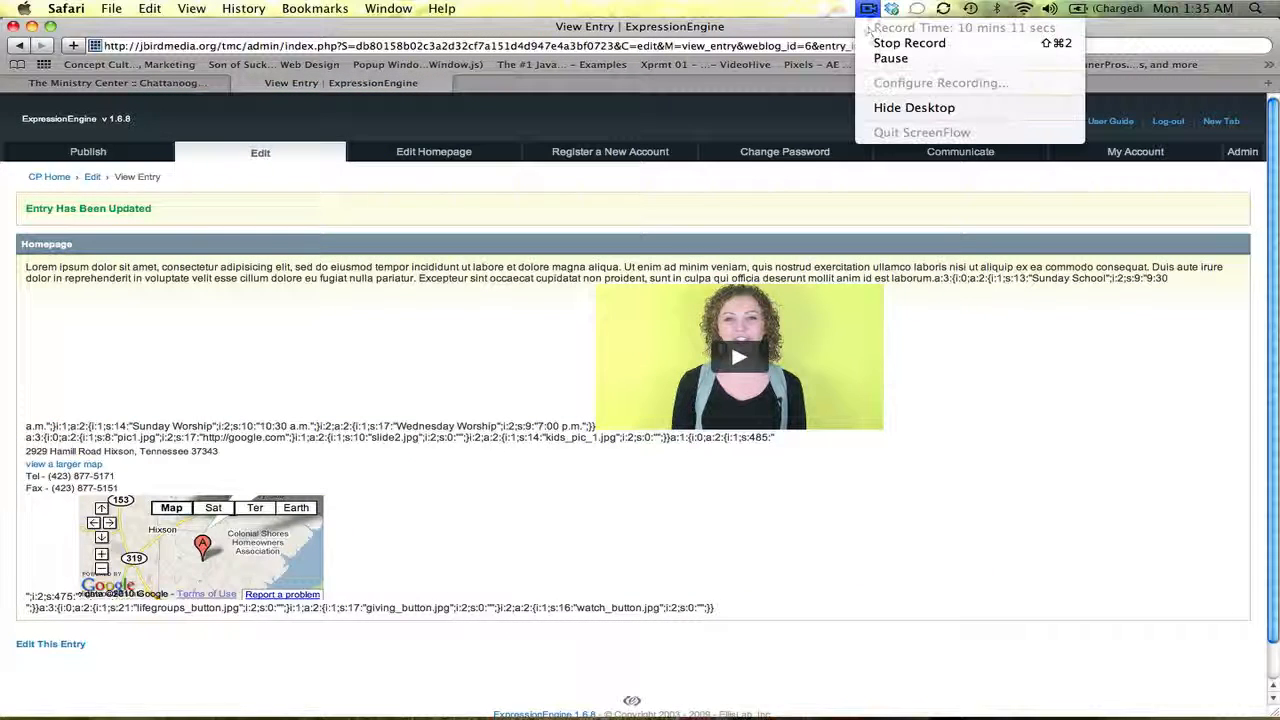